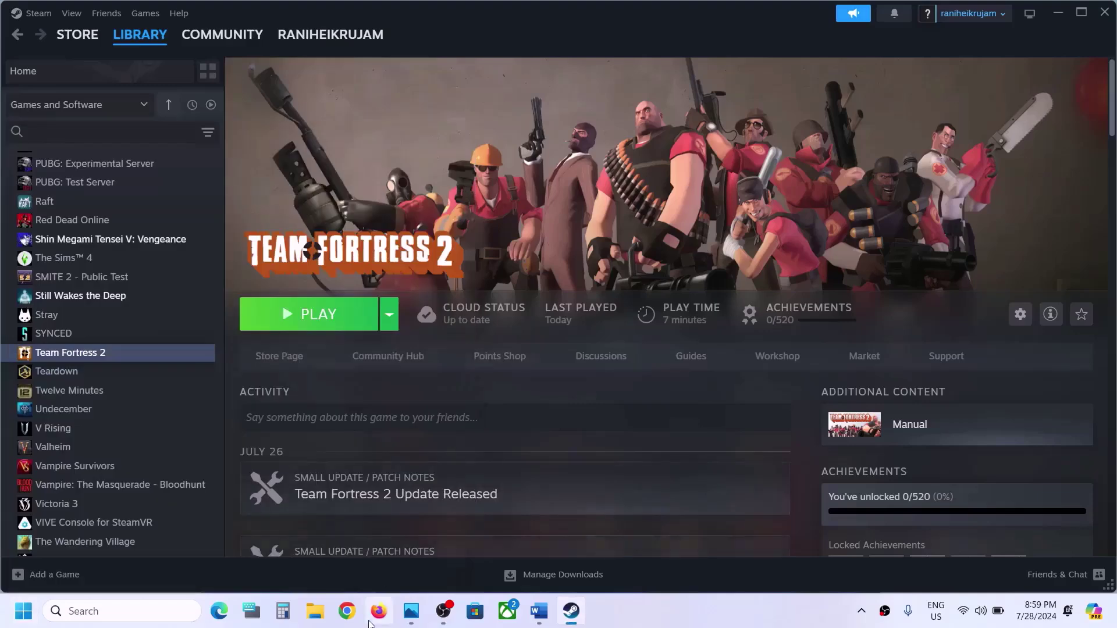
Step: Set Team Fortress 2's launch options to -dx11 in its properties and close them
right_click(113, 353)
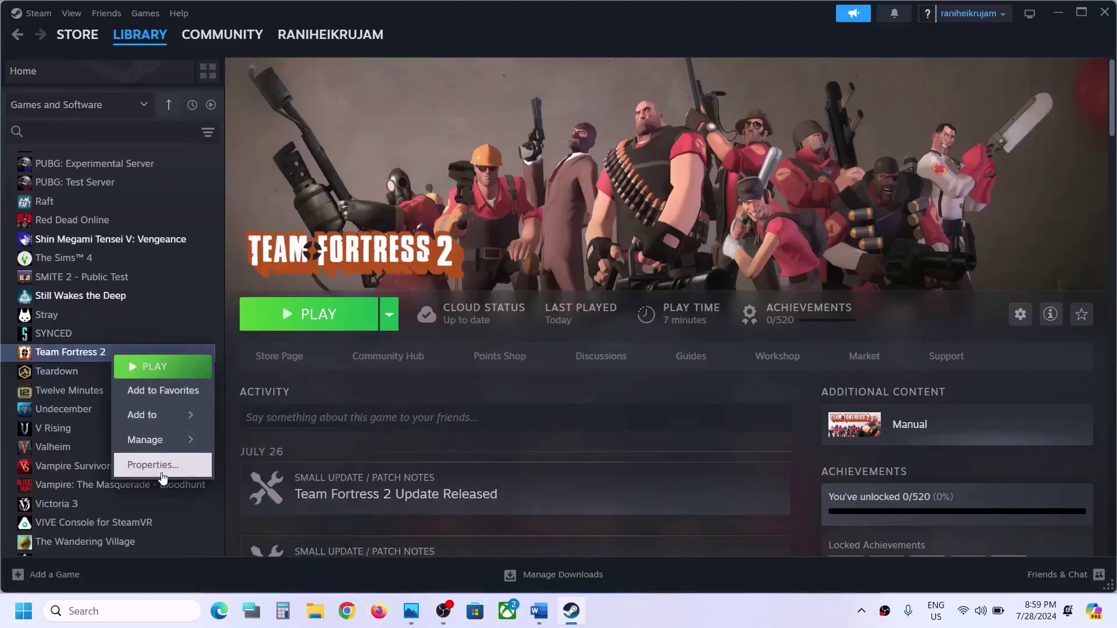
left_click(153, 465)
left_click(435, 378)
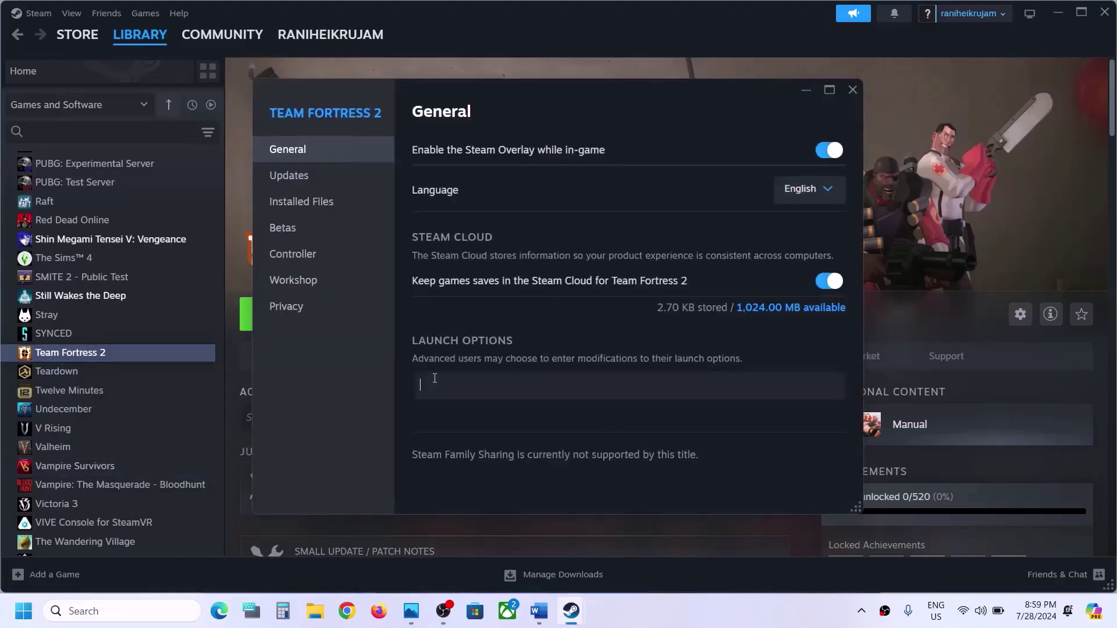
left_click(853, 89)
Step: Reopen Team Fortress 2's properties and replace the launch option with -dx12
right_click(124, 352)
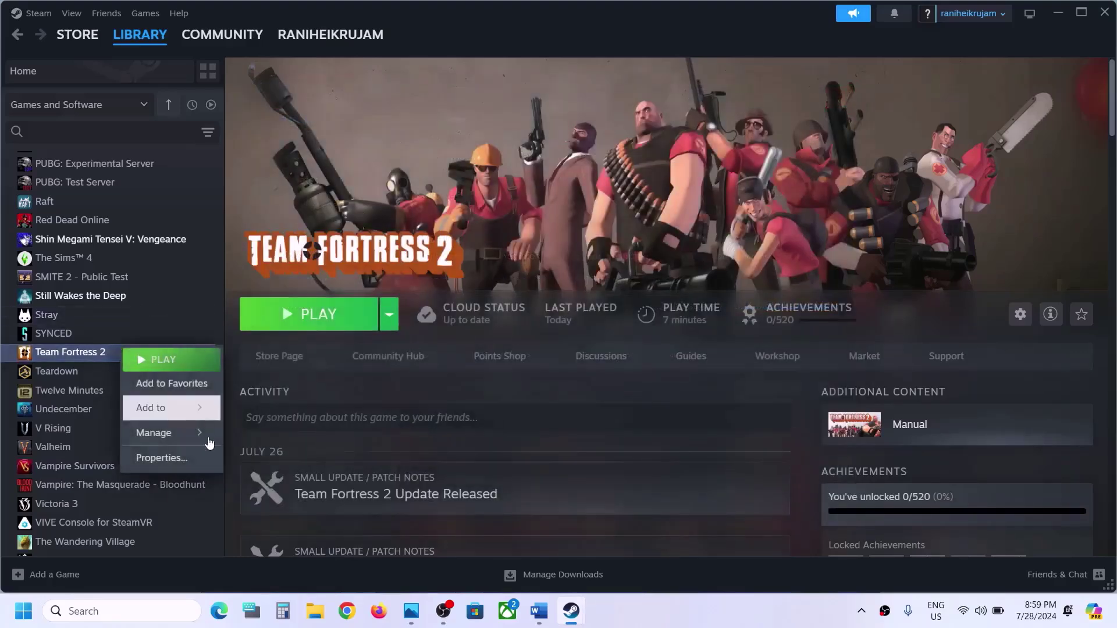
left_click(174, 459)
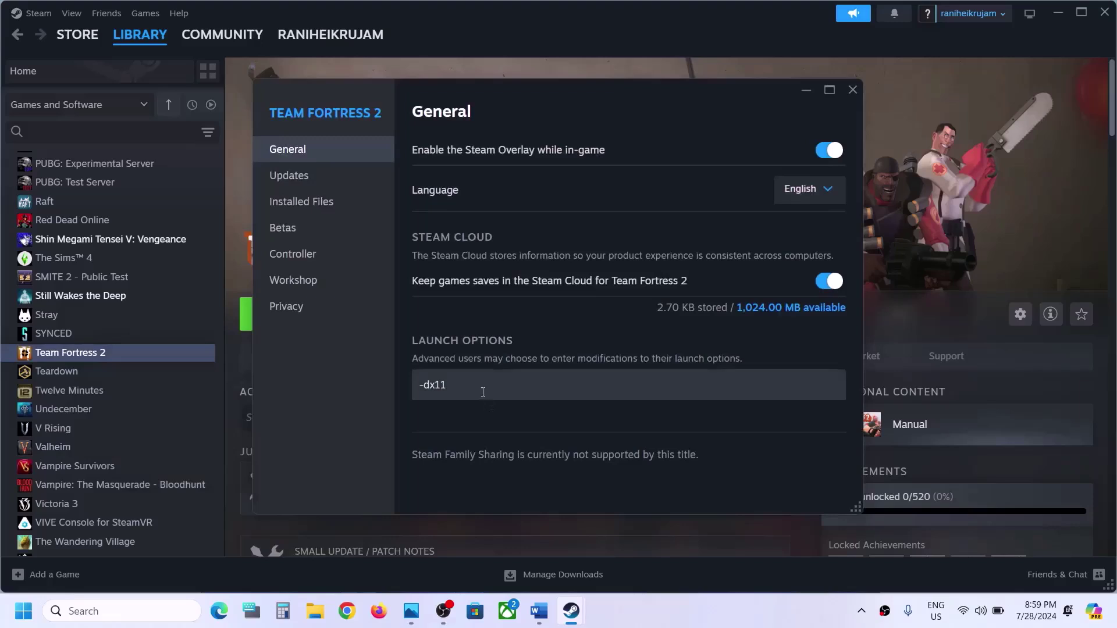
left_click_drag(482, 392, 346, 396)
type("-dx12")
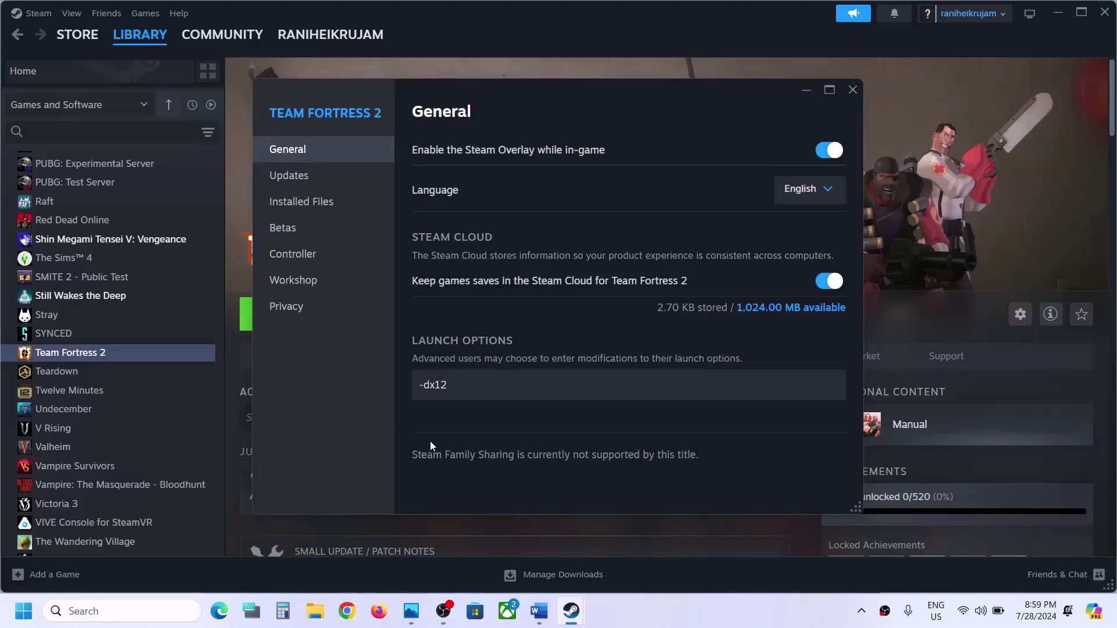
Step: Clear the launch options of Team Fortress 2 and close its properties
left_click_drag(484, 378, 264, 396)
key("BackSpace")
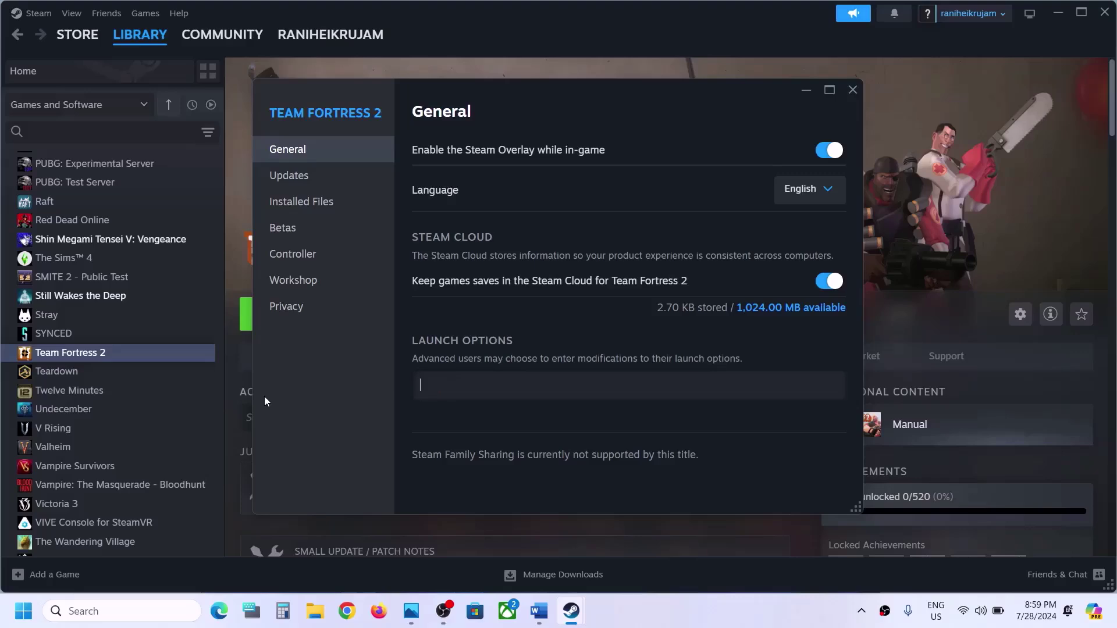
left_click(853, 90)
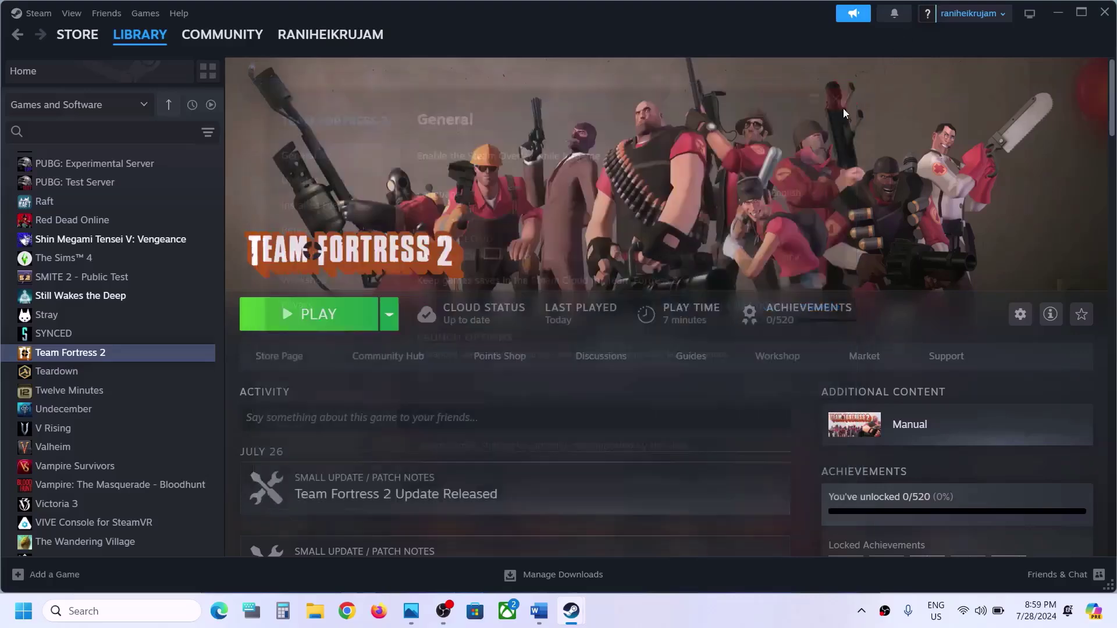
Step: Switch to the Word document and highlight the Step 2 instruction about running the game as an administrator from the installation folder
left_click(539, 611)
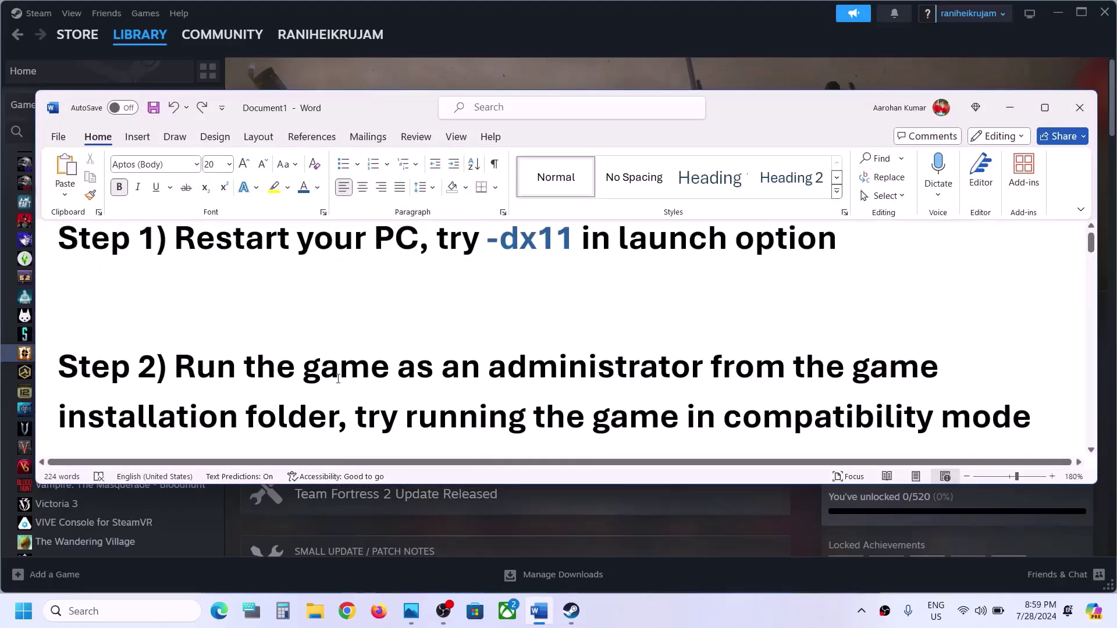
left_click_drag(177, 369, 342, 414)
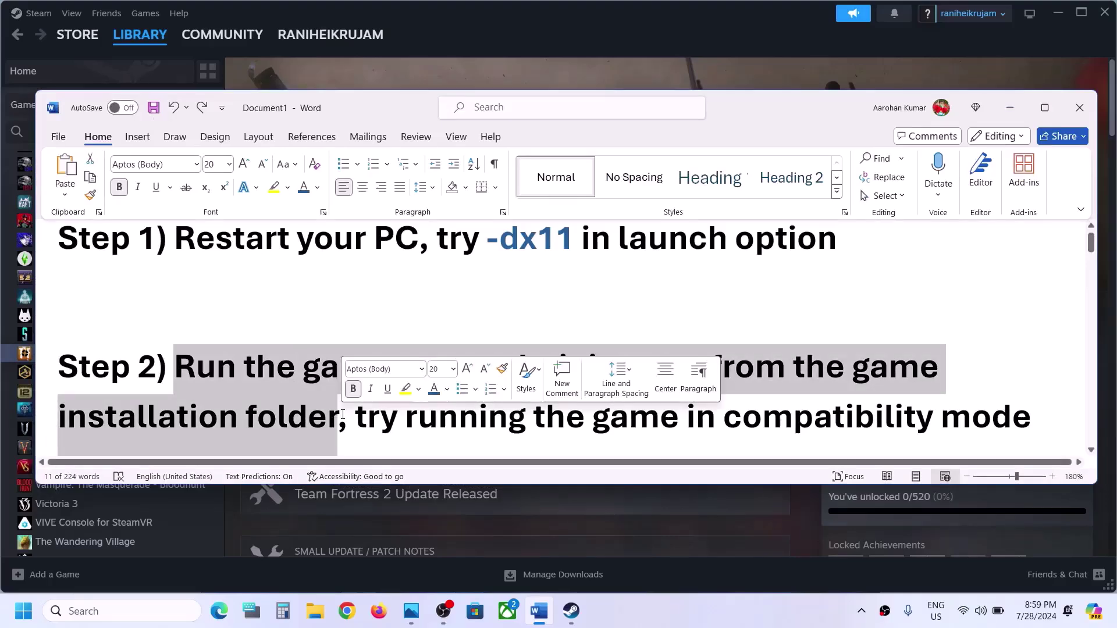
Step: Return to Steam and browse to the local installation folder of Team Fortress 2
left_click(463, 30)
right_click(77, 357)
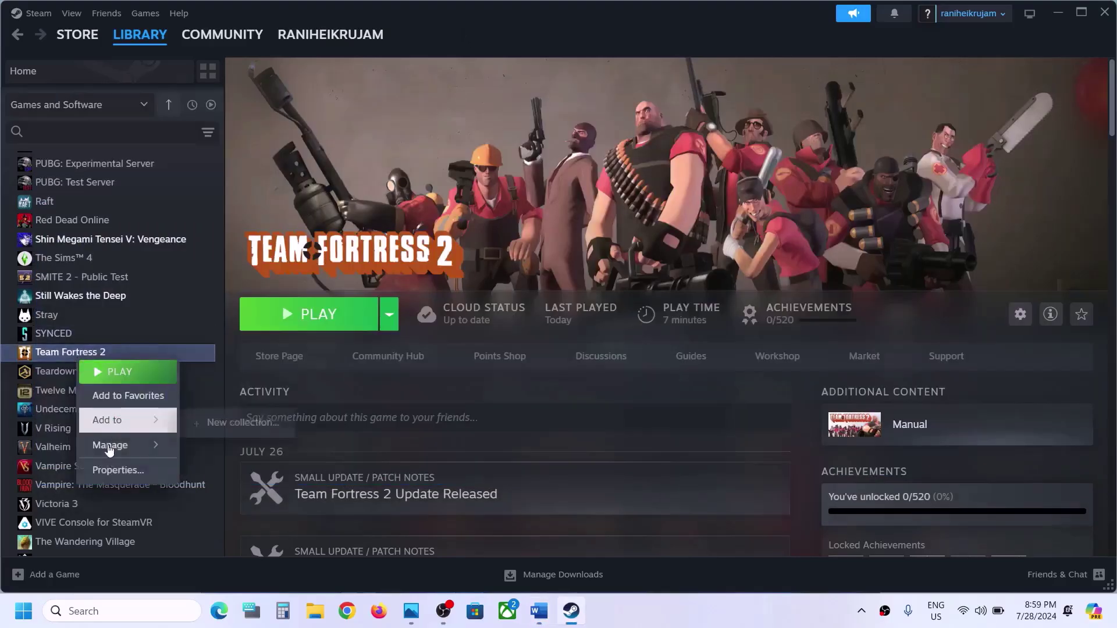
mouse_move(117, 445)
left_click(232, 470)
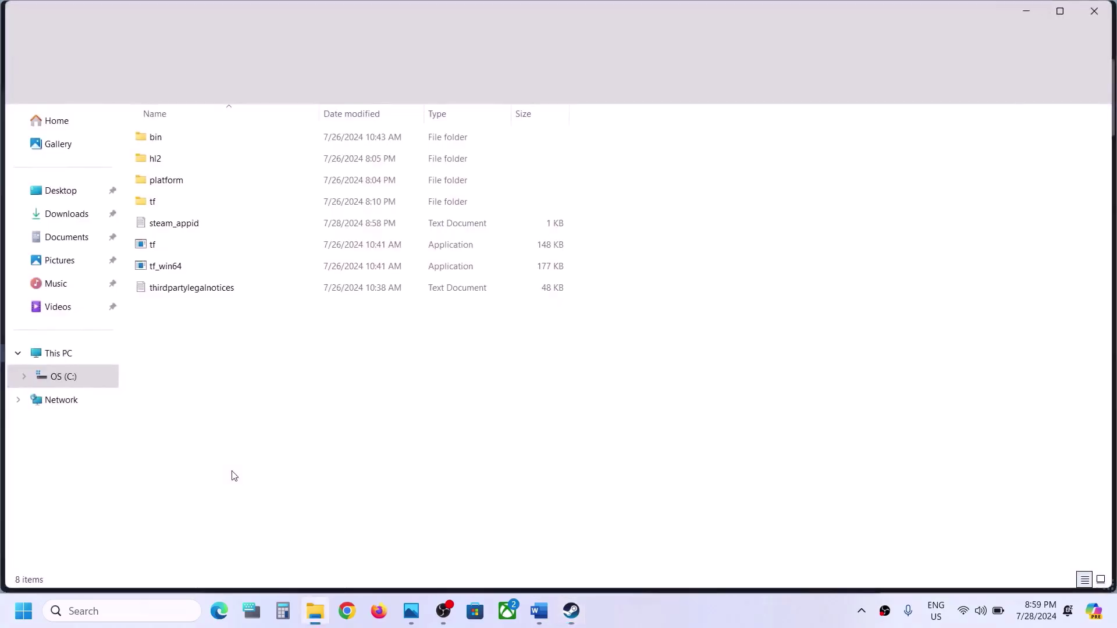
Step: Set the tf application to run as an administrator in its compatibility properties and apply the change
left_click(158, 246)
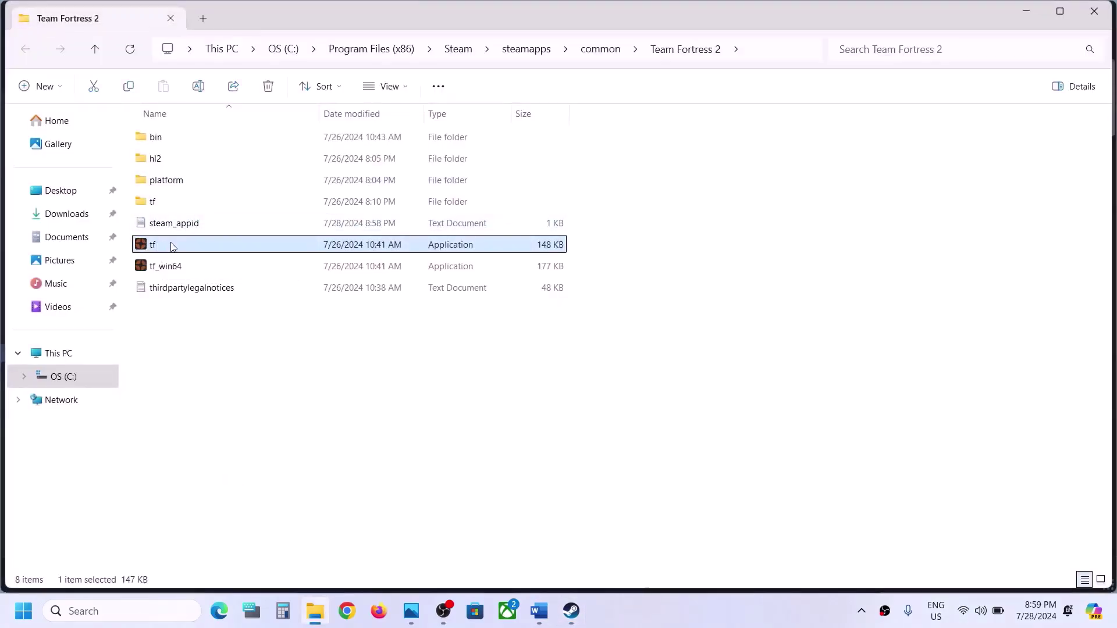
right_click(173, 246)
left_click(236, 379)
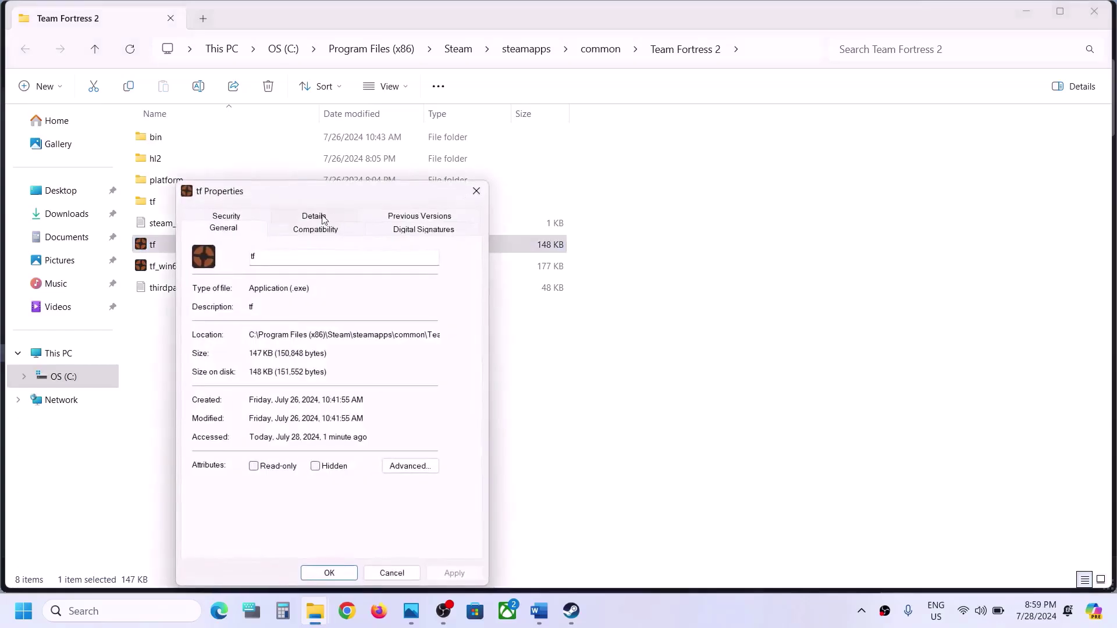
left_click(312, 232)
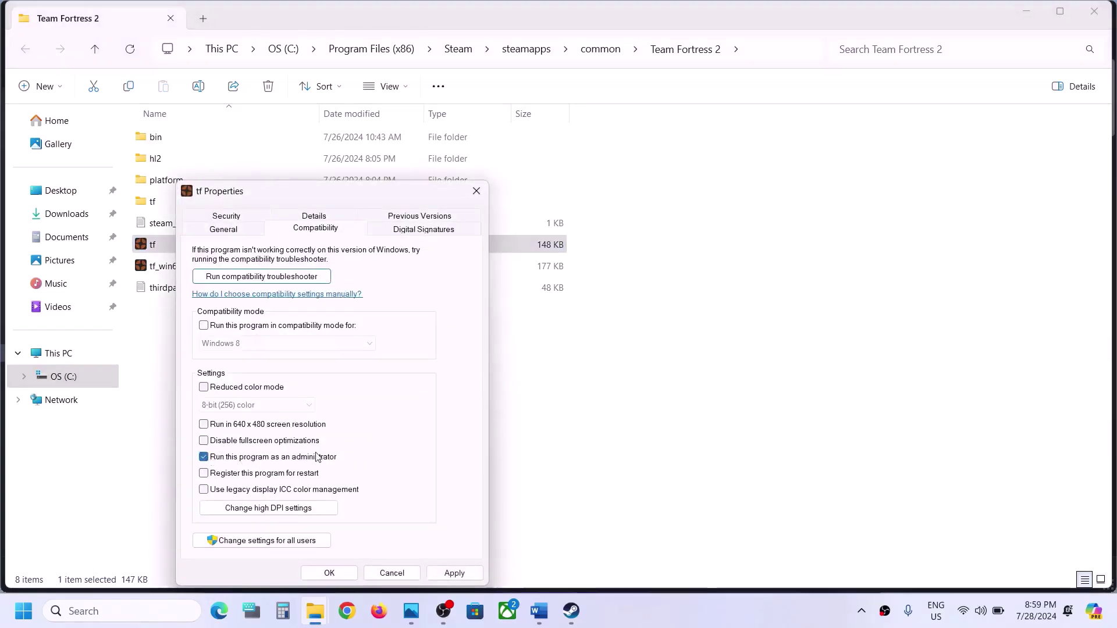
left_click(454, 573)
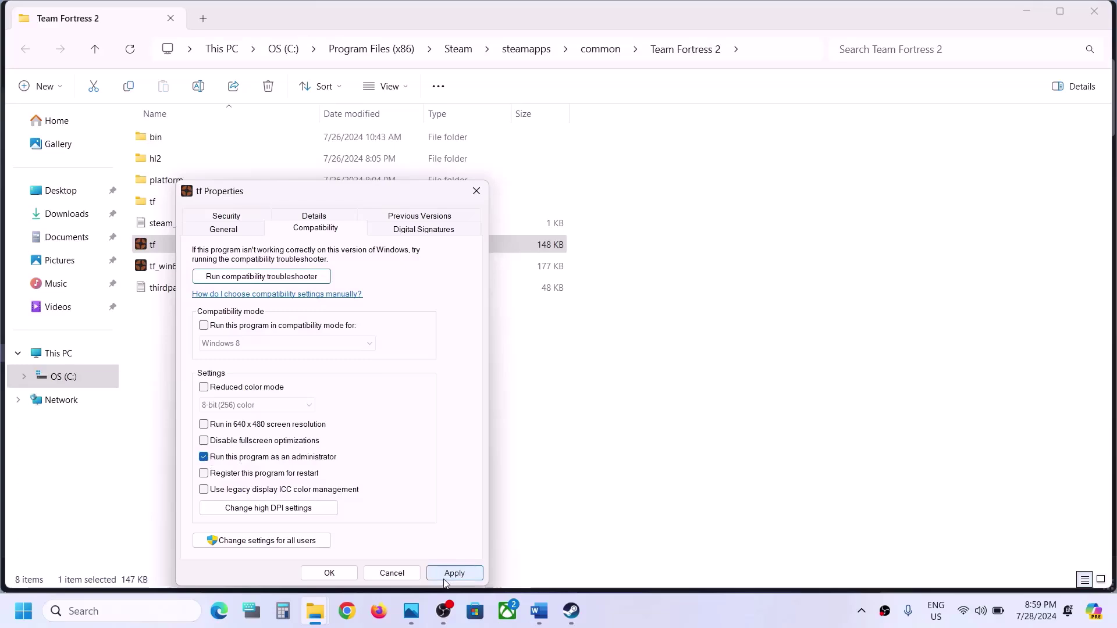
left_click(329, 573)
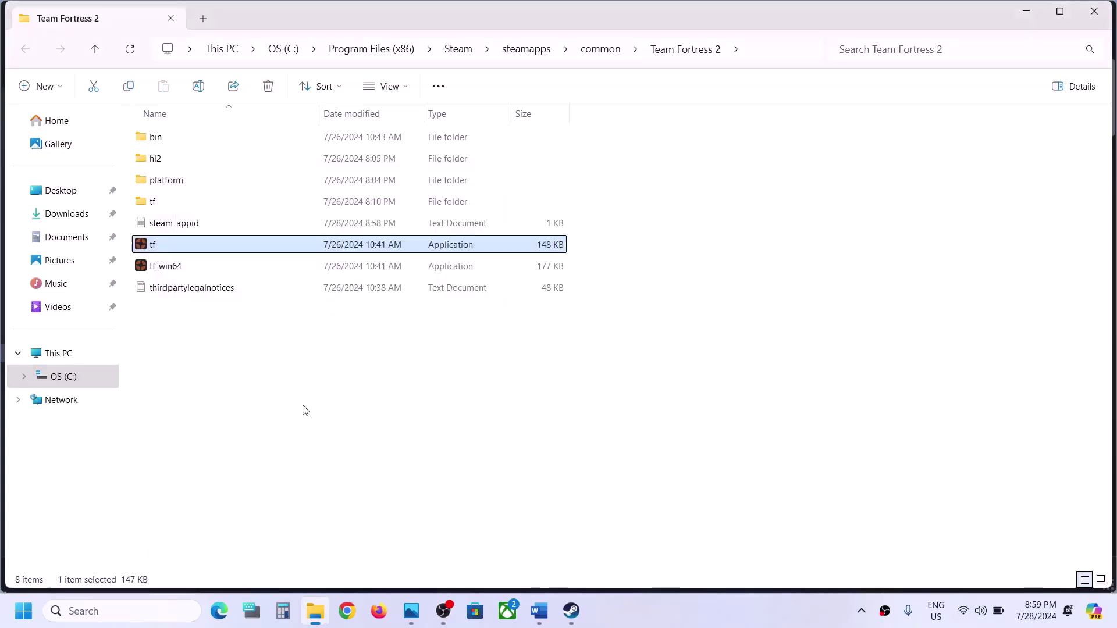
Step: Set the tf application to run in compatibility mode for Windows 7 with fullscreen optimizations disabled
double_click(164, 251)
right_click(164, 251)
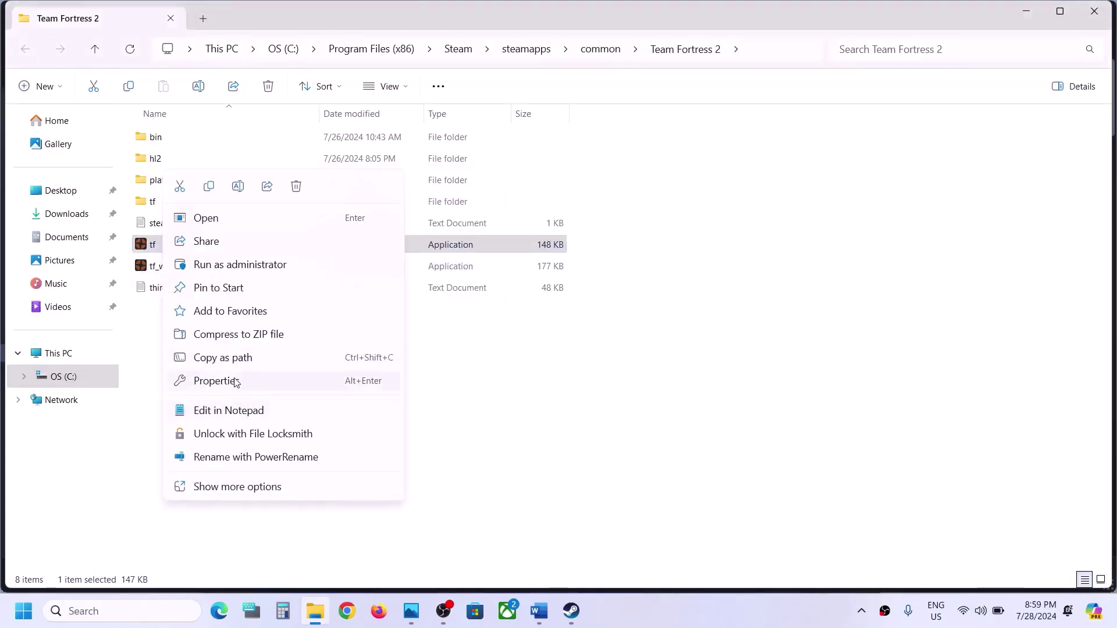
left_click(239, 381)
left_click(282, 236)
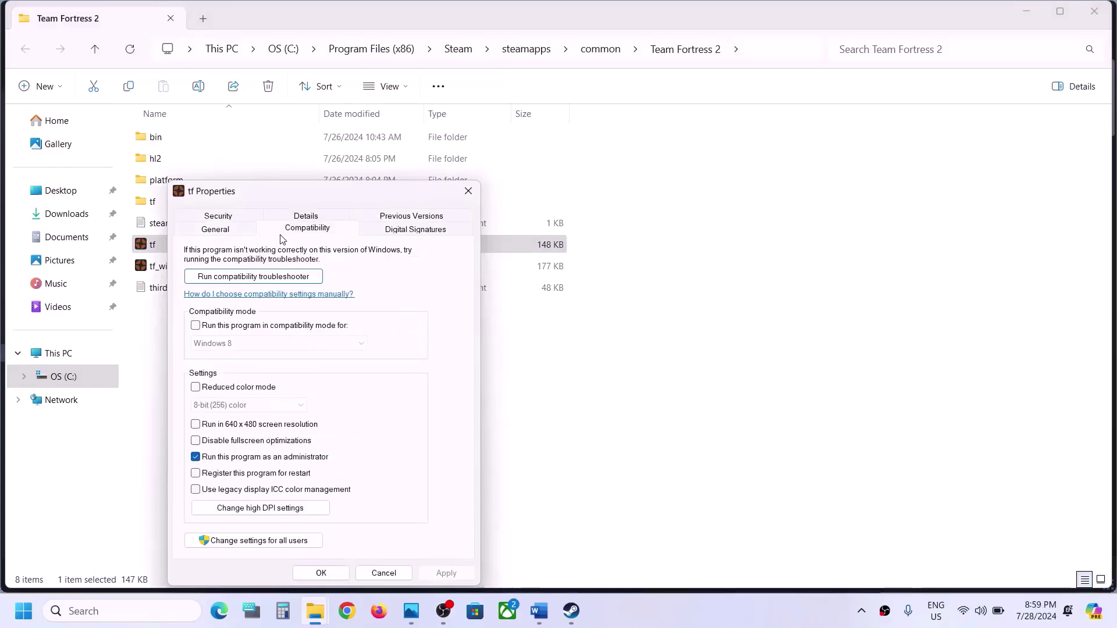
left_click(196, 327)
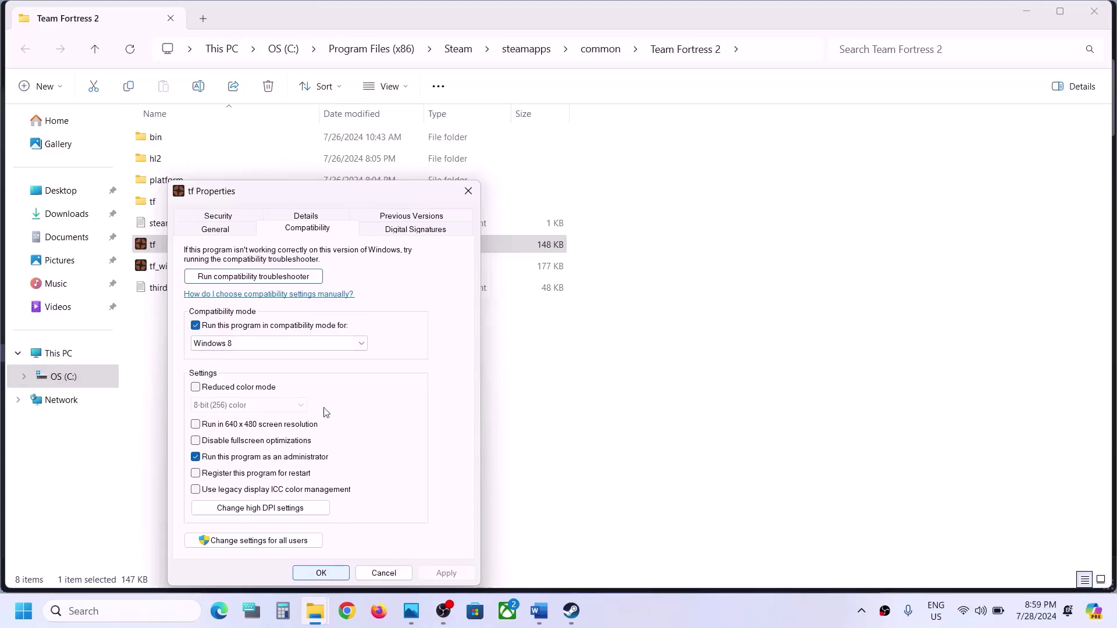
left_click(274, 345)
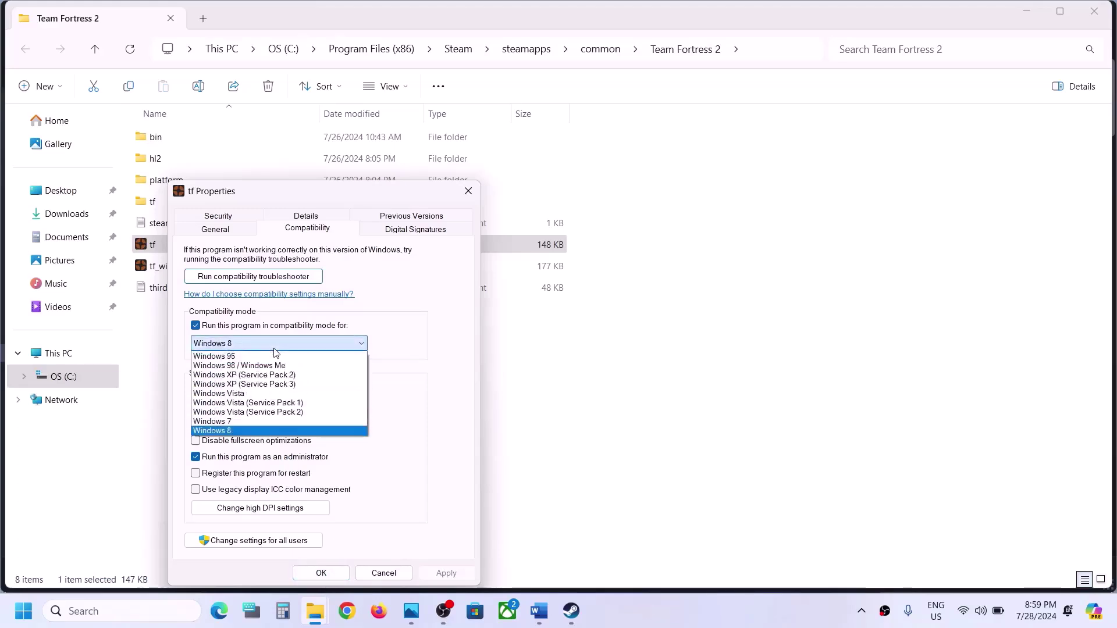
left_click(235, 421)
left_click(433, 574)
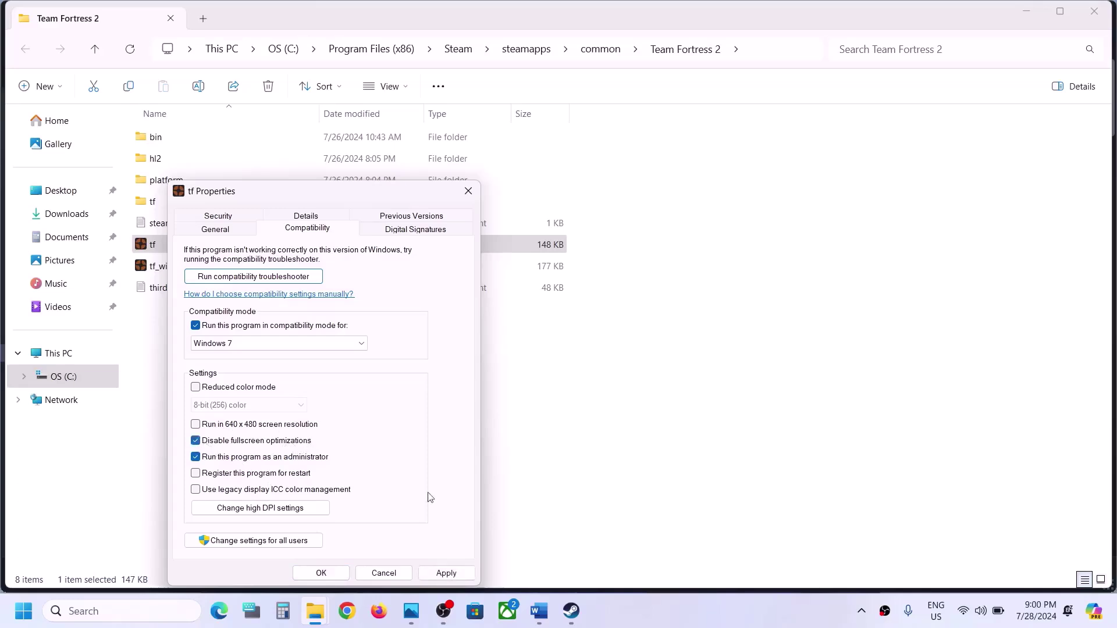
left_click(323, 574)
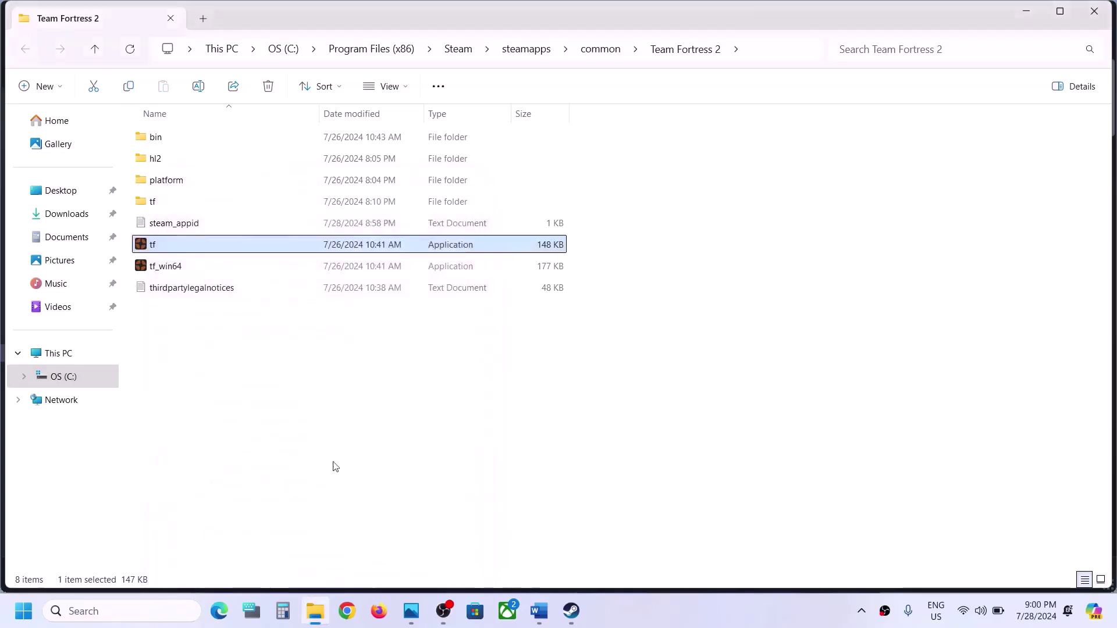
Step: Set the tf_win64 application to run as an administrator and in compatibility mode for Windows 8
left_click(166, 271)
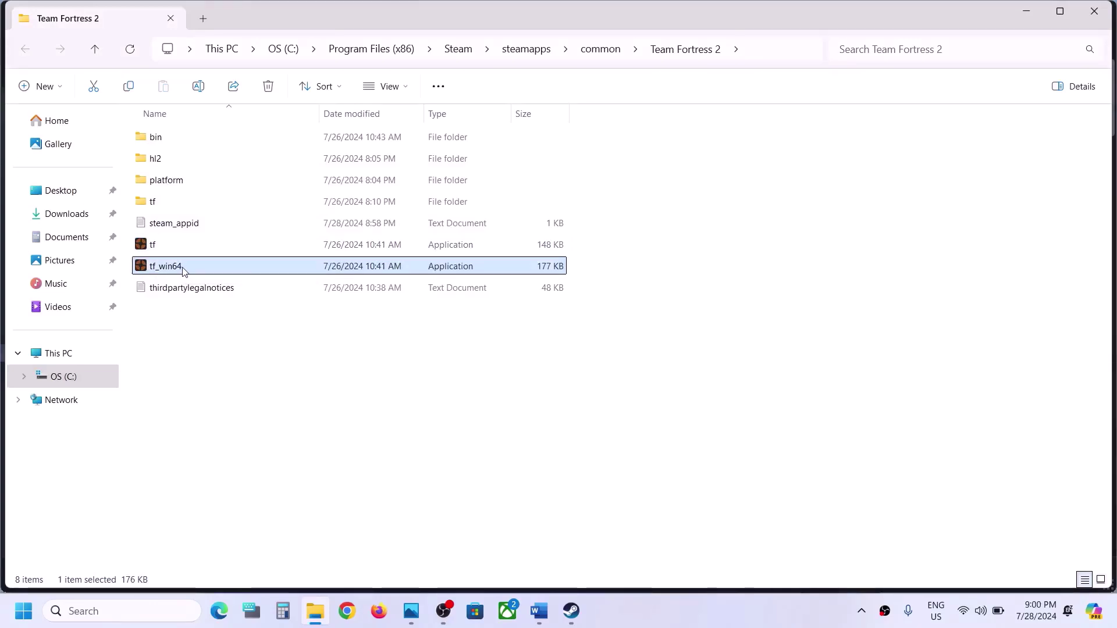
right_click(184, 272)
left_click(266, 382)
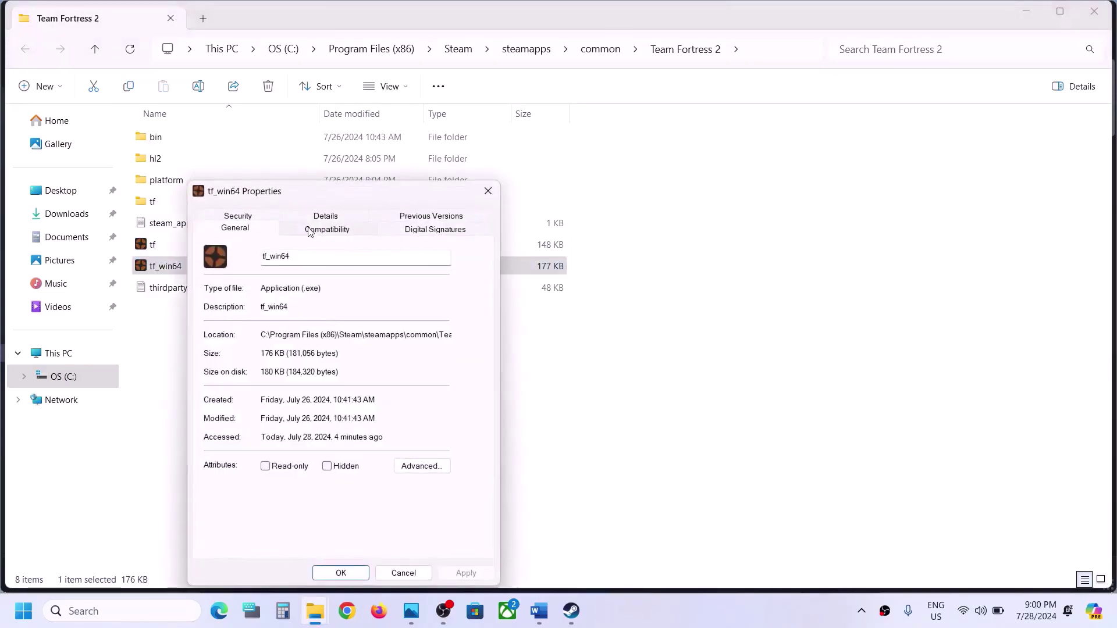
left_click(309, 232)
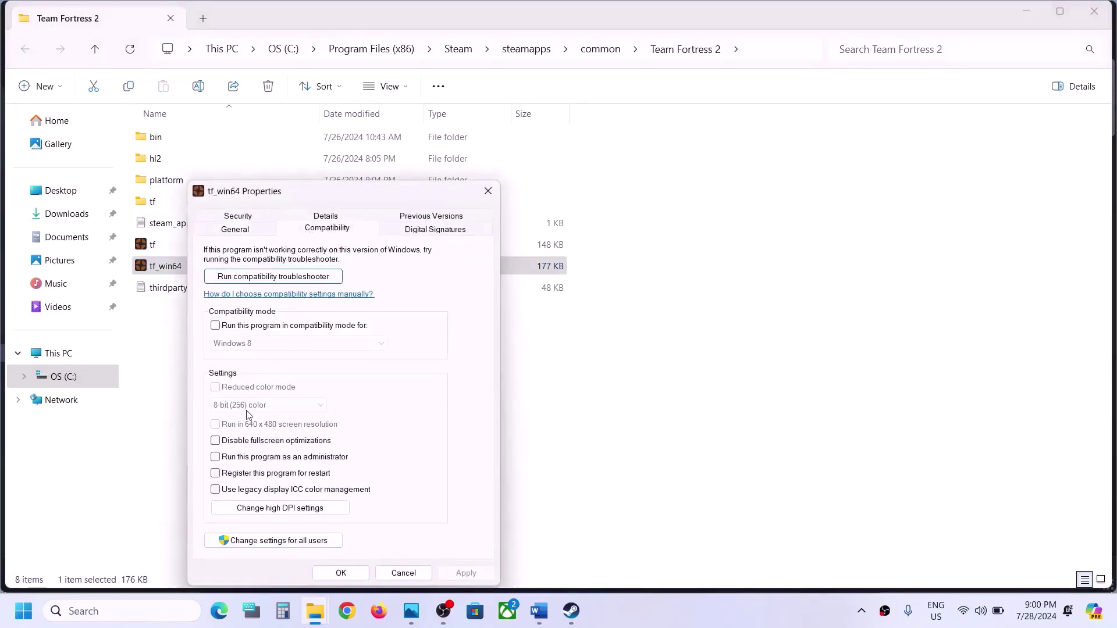
left_click(216, 457)
left_click(467, 574)
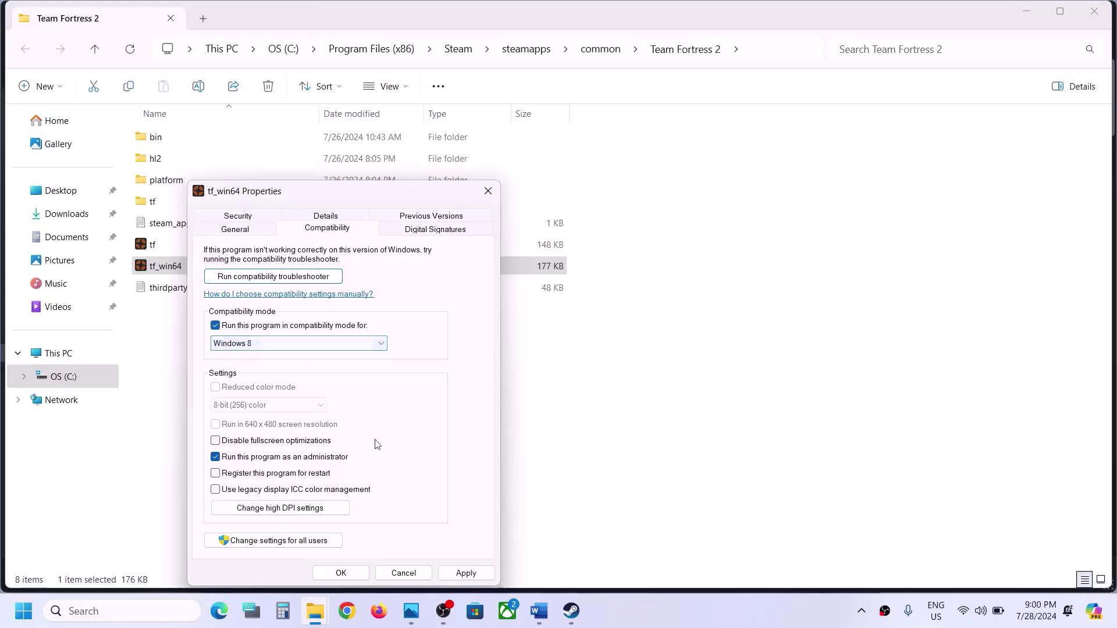
left_click(465, 573)
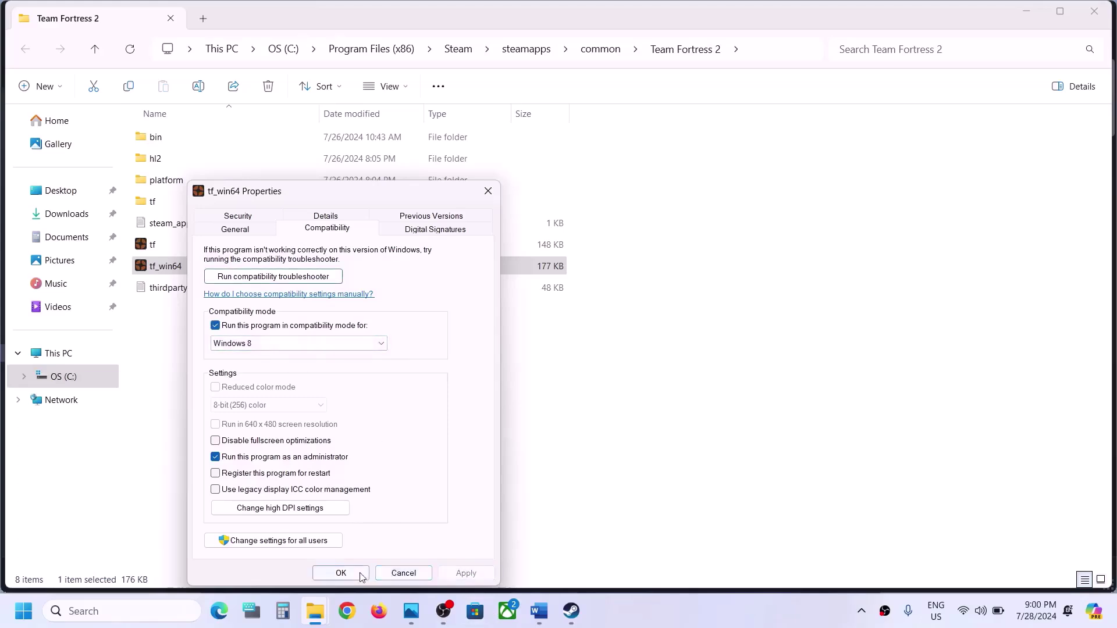
Step: Change tf_win64's compatibility mode to Windows 7, disable fullscreen optimizations, and save the properties
left_click(328, 346)
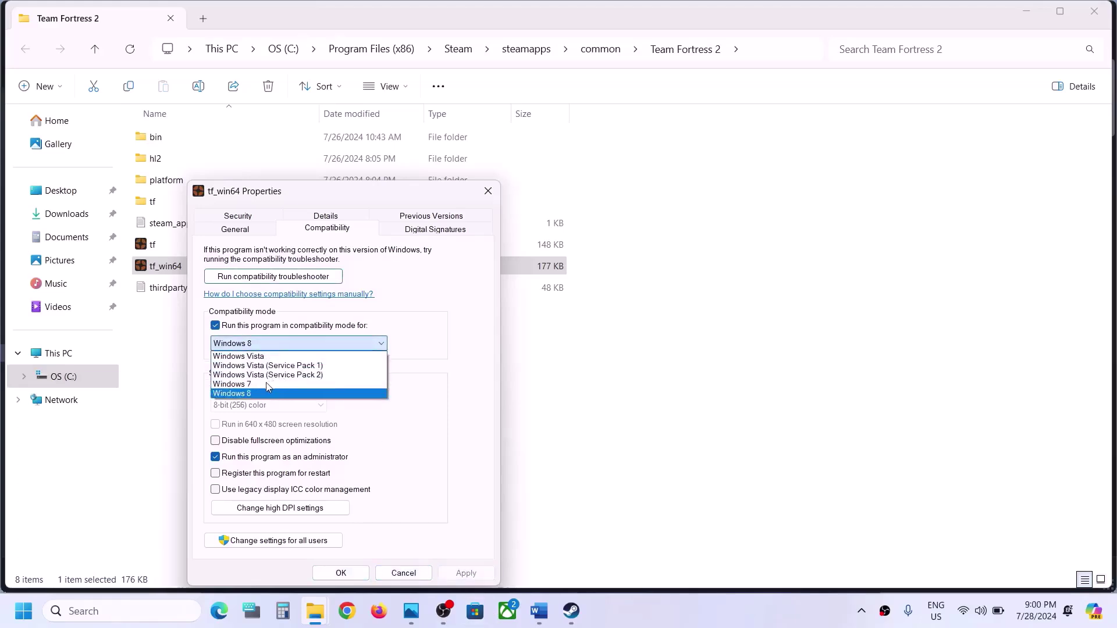
left_click(266, 385)
left_click(461, 571)
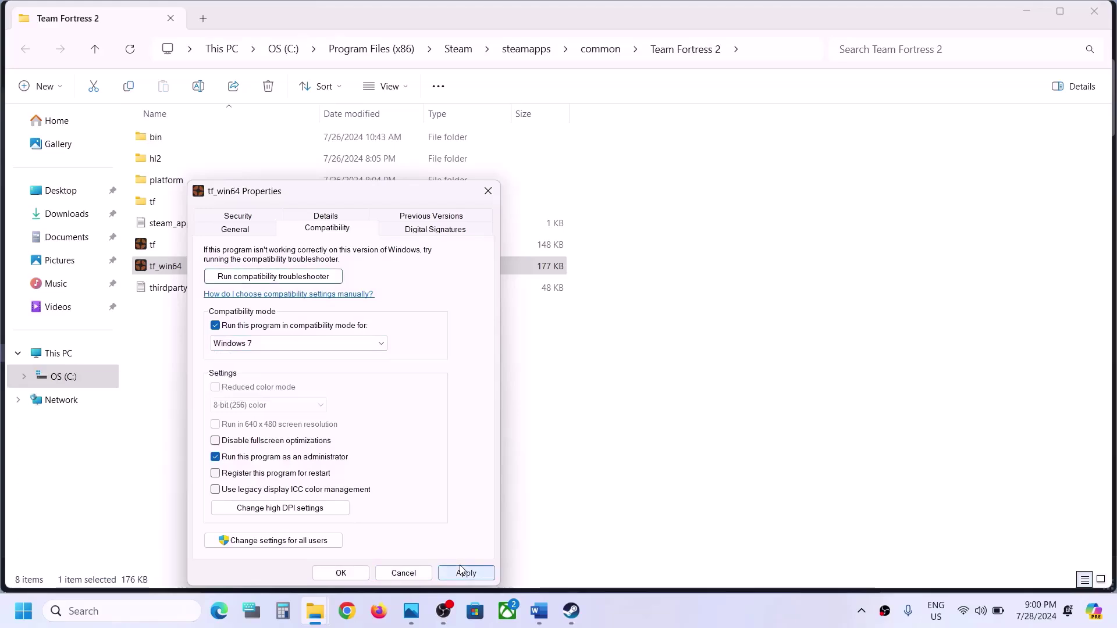
left_click(216, 441)
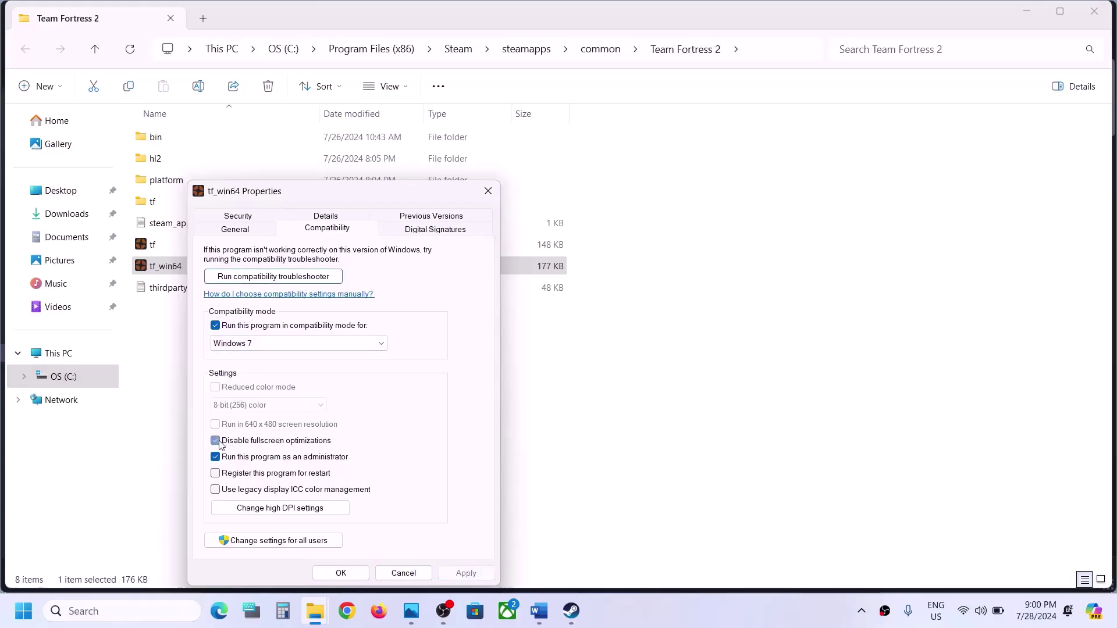
left_click(449, 574)
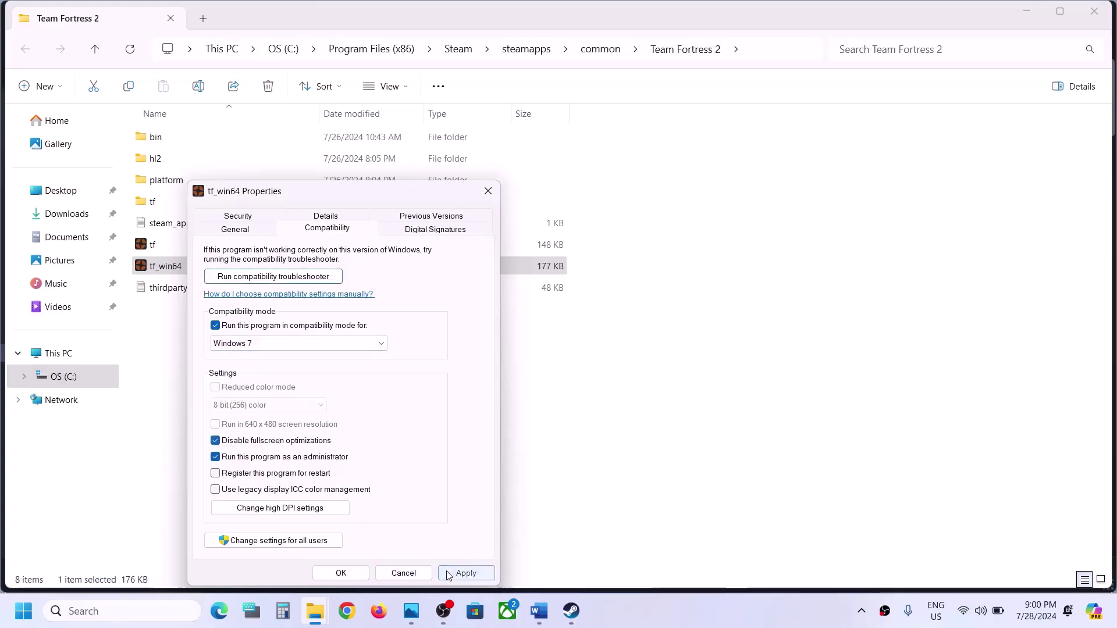
left_click(341, 573)
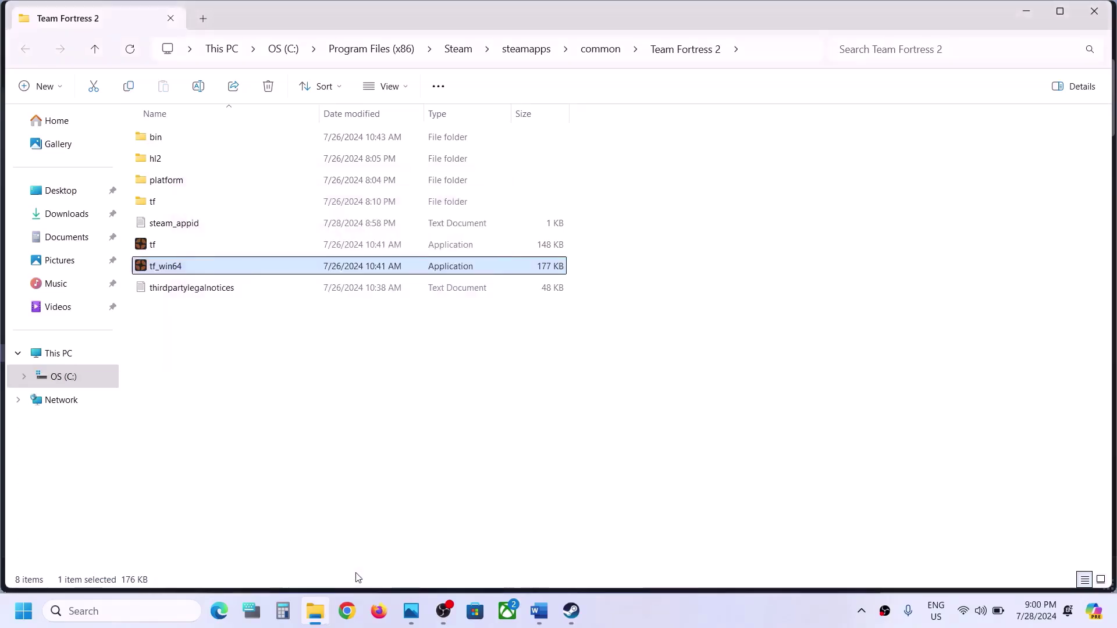
Step: Turn off compatibility mode, disabled fullscreen optimizations, and running as administrator for the tf_win64 application, and save its properties
right_click(169, 269)
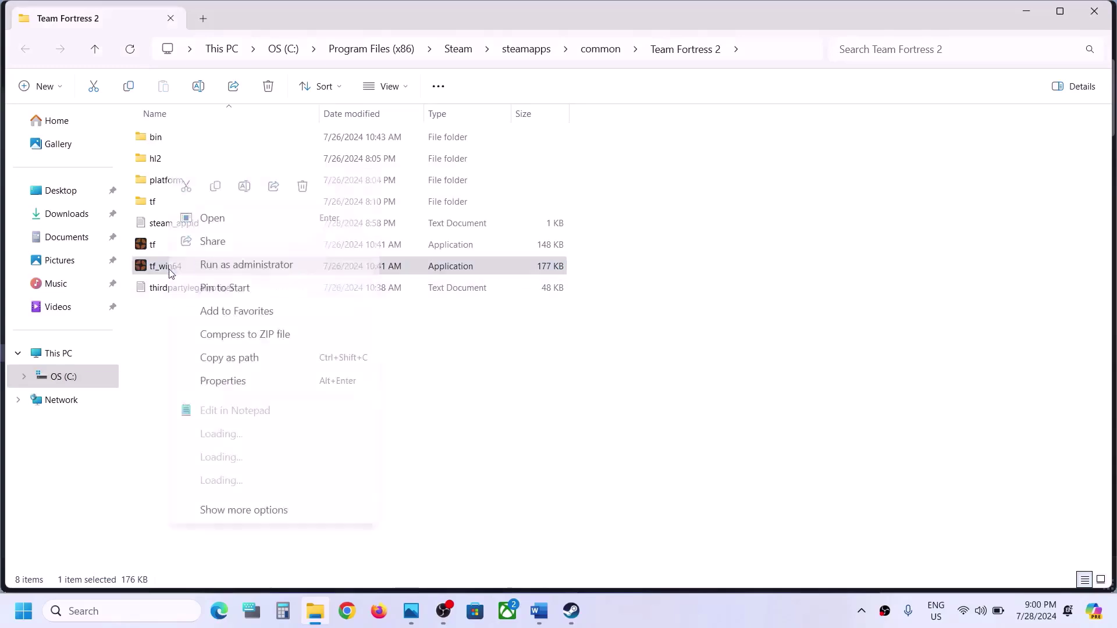
left_click(238, 382)
left_click(303, 230)
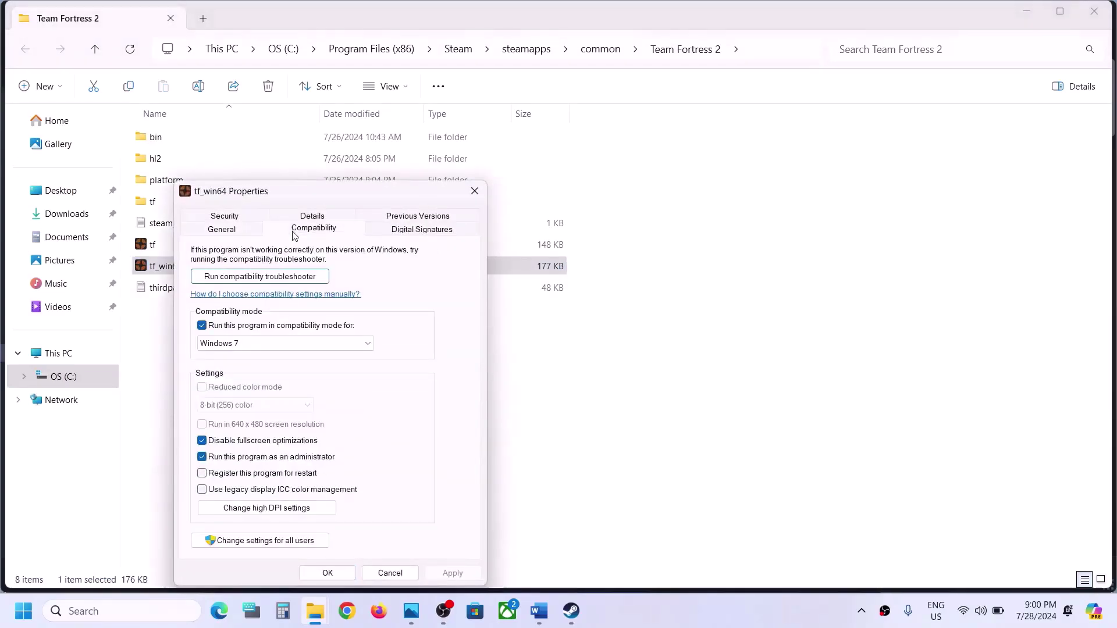
left_click(202, 326)
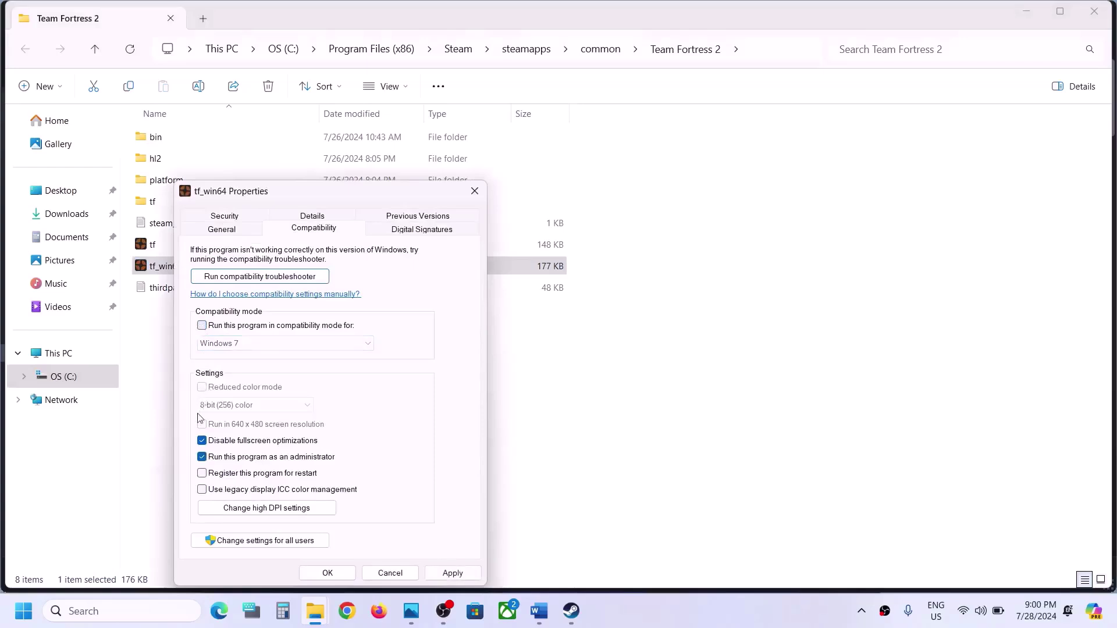
left_click(202, 441)
left_click(202, 457)
left_click(453, 573)
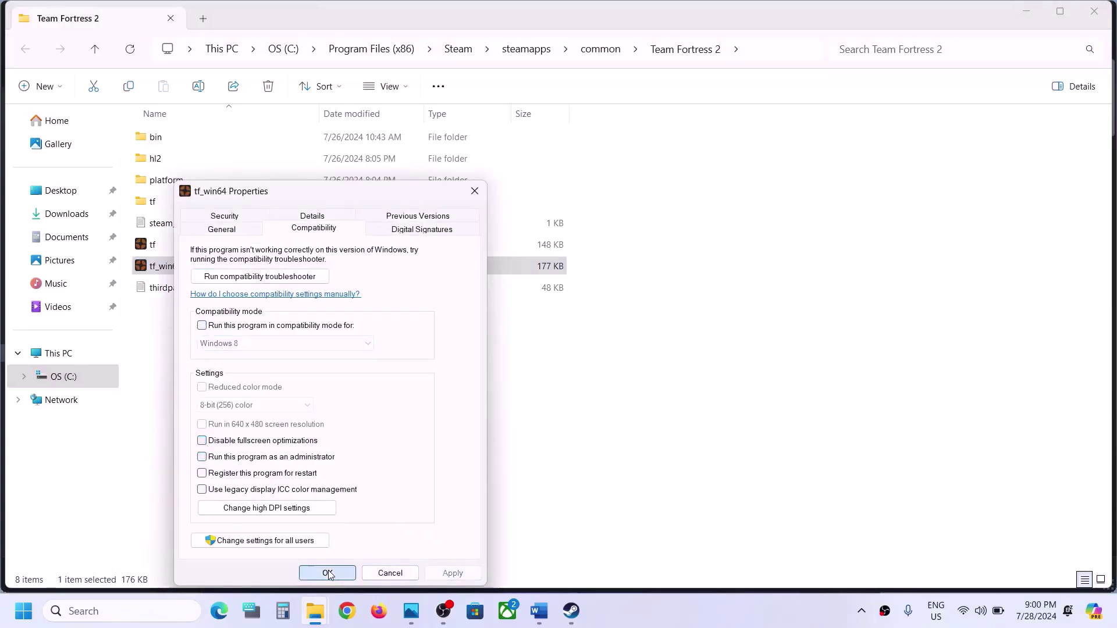
left_click(328, 573)
Step: Clear the compatibility mode, fullscreen optimization, and administrator options in the tf application's properties and save them
left_click(162, 246)
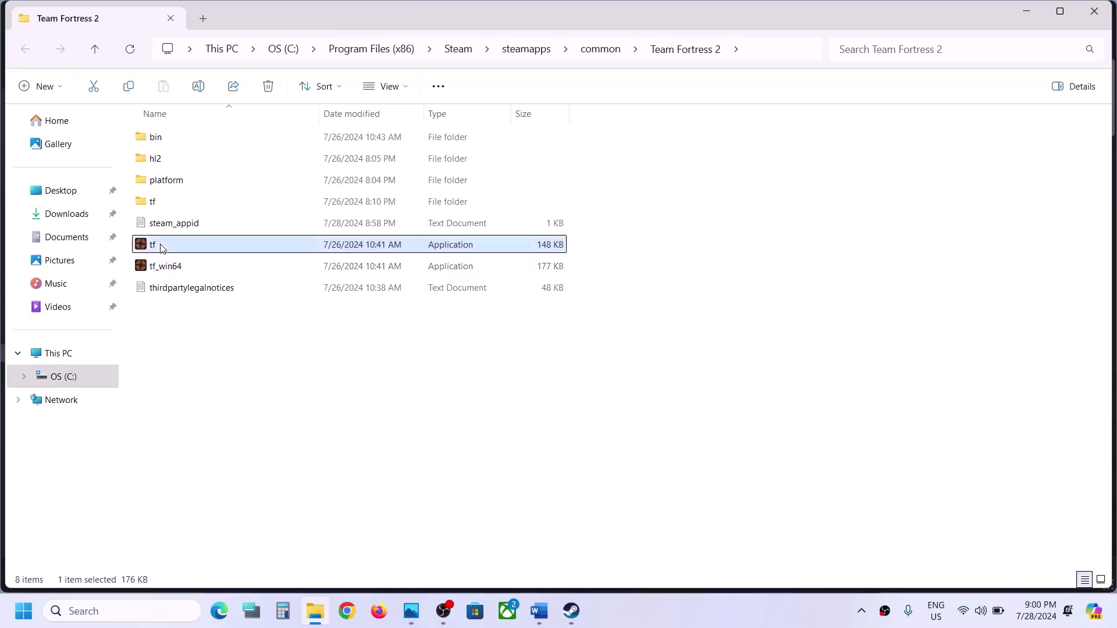
right_click(162, 246)
left_click(236, 384)
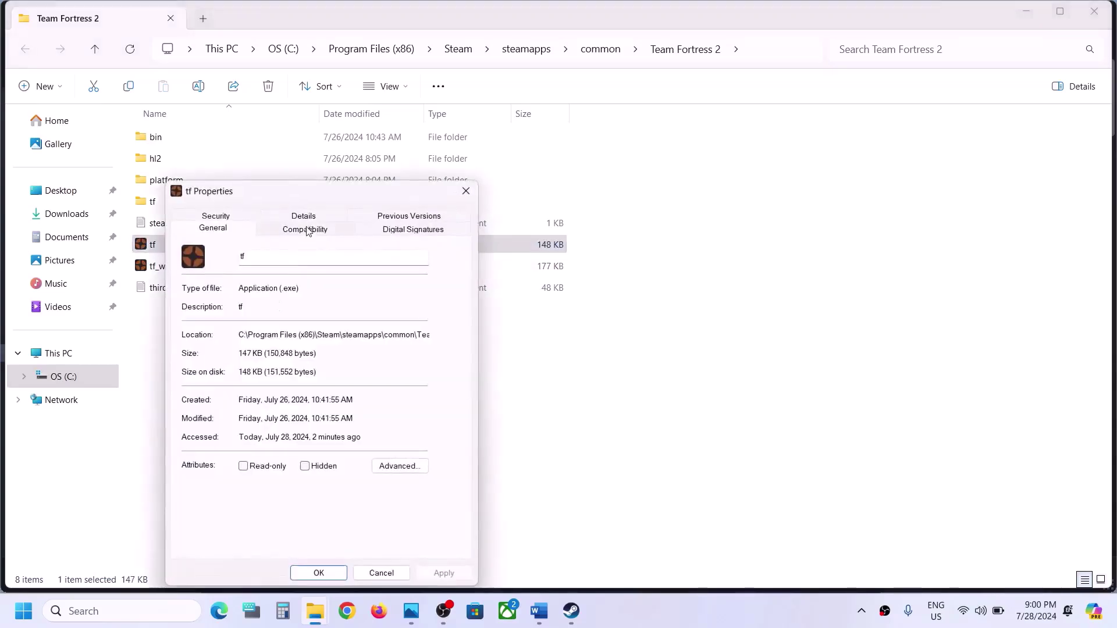
left_click(307, 230)
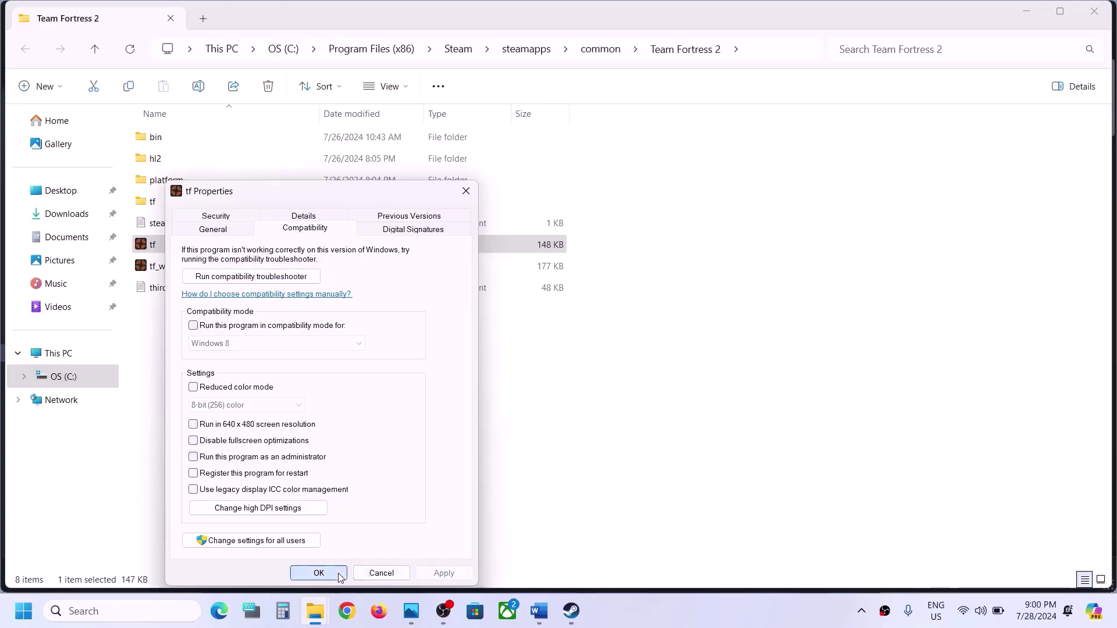
left_click(319, 573)
Step: Switch to the Word document and read Step 3 on allowing the game exe through antivirus, controlled folder access, and firewall
left_click(540, 611)
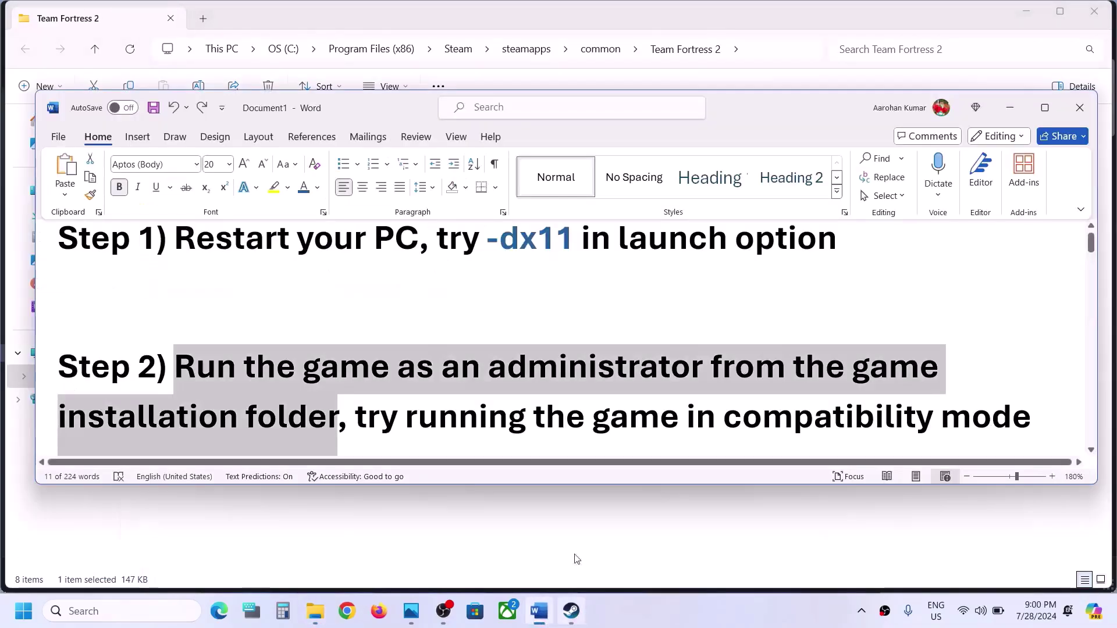
scroll(451, 381, "down", 1)
scroll(451, 380, "down", 4)
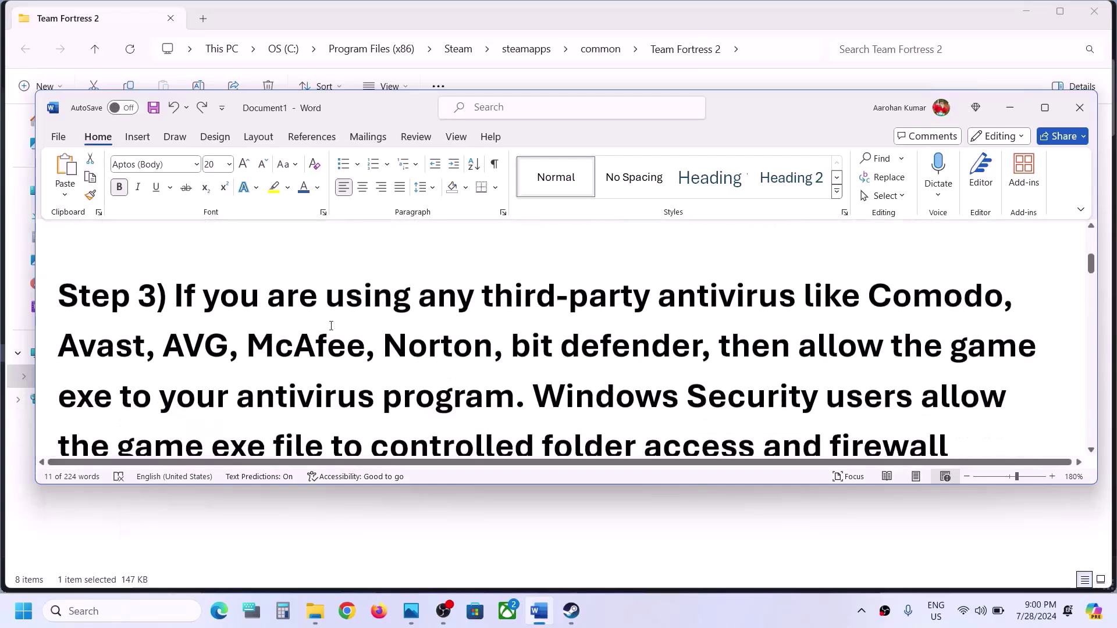
left_click_drag(179, 296, 307, 348)
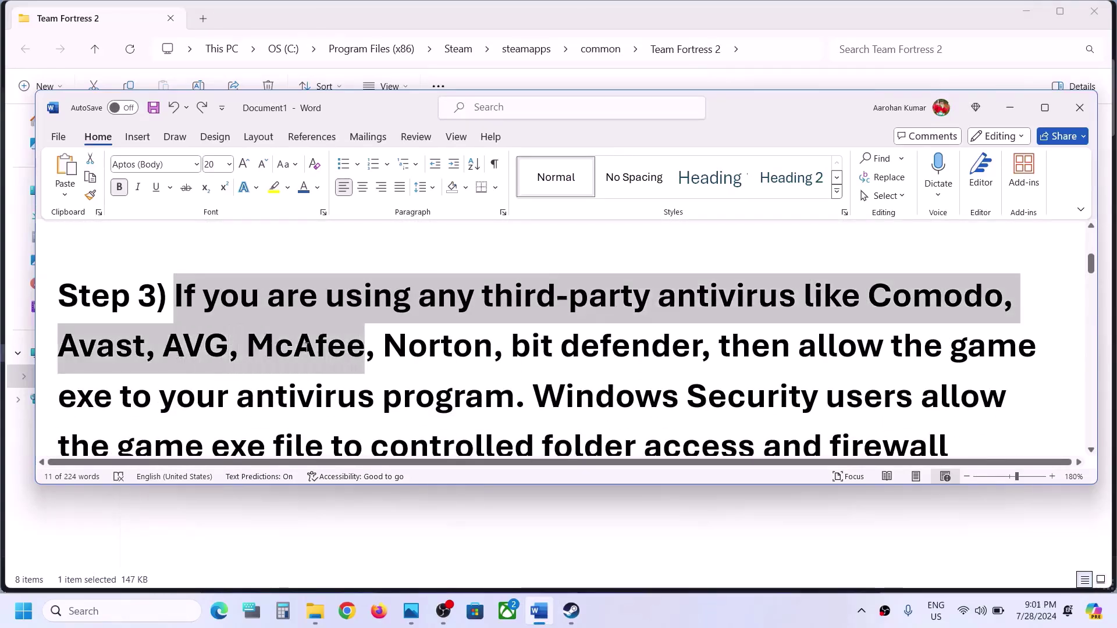
left_click_drag(410, 343, 606, 349)
scroll(600, 347, "down", 1)
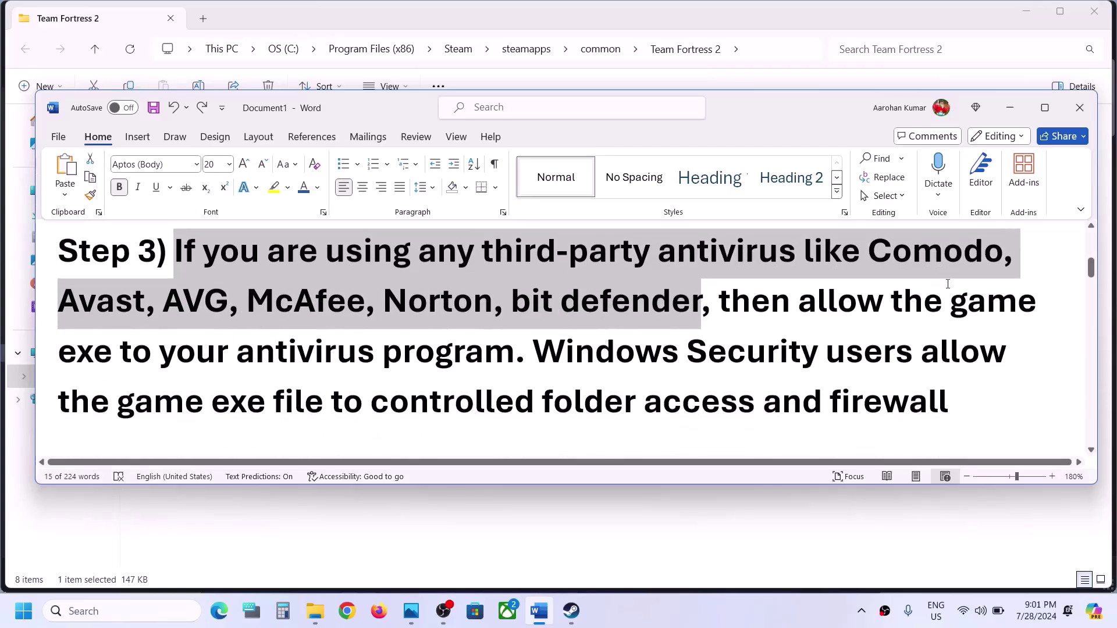
left_click_drag(798, 306, 810, 359)
Step: Switch to Windows Settings and open Virus & threat protection from the Windows Security page under Privacy & security
key("super+i")
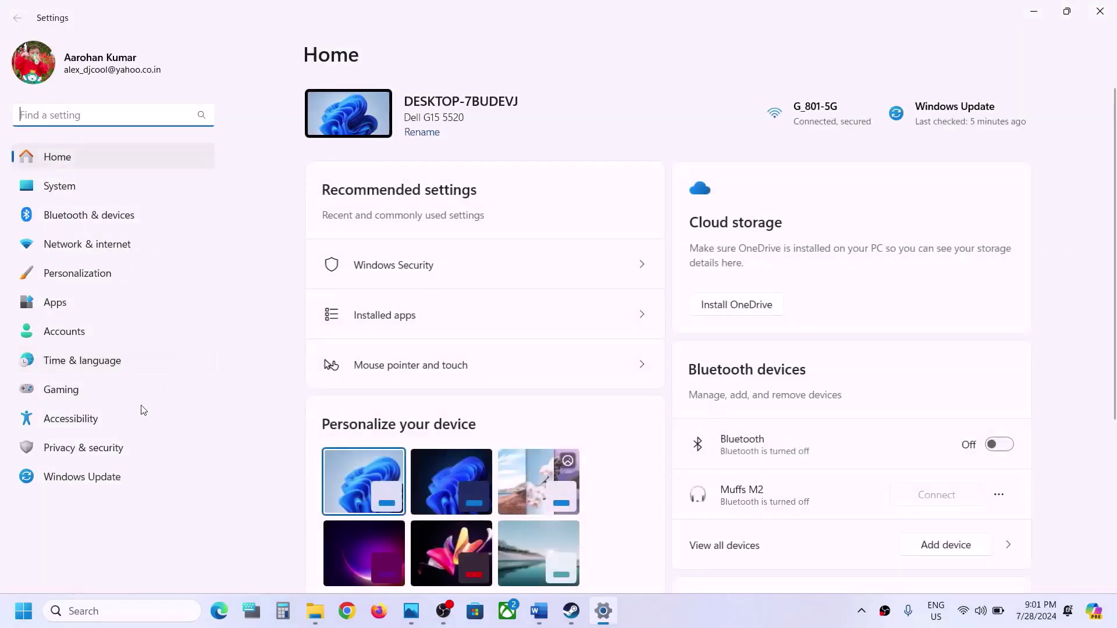
left_click(96, 454)
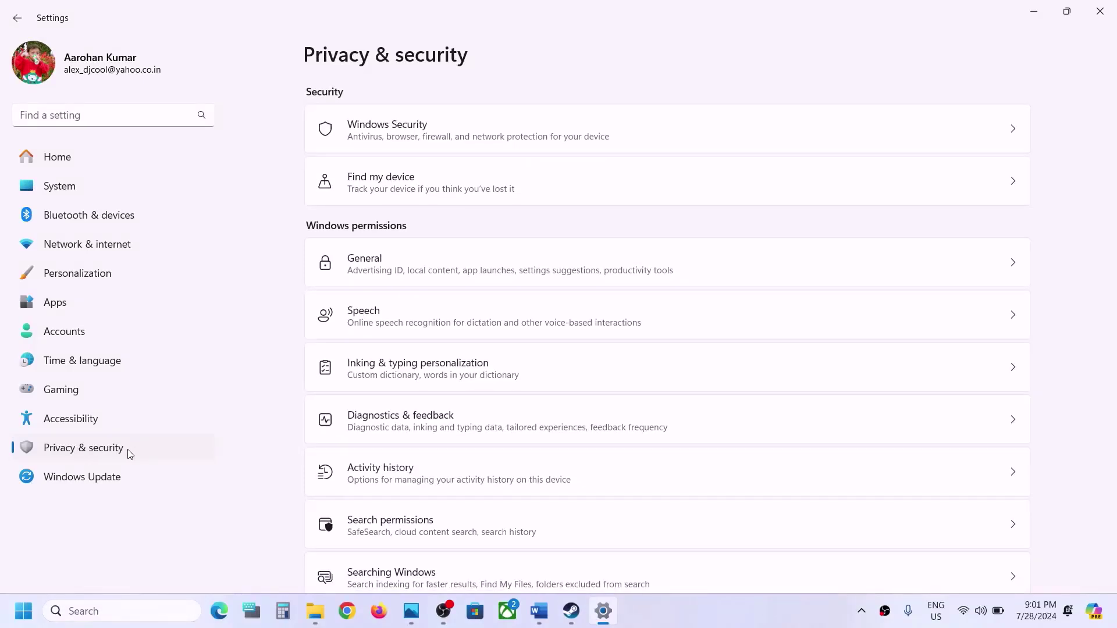
left_click(454, 127)
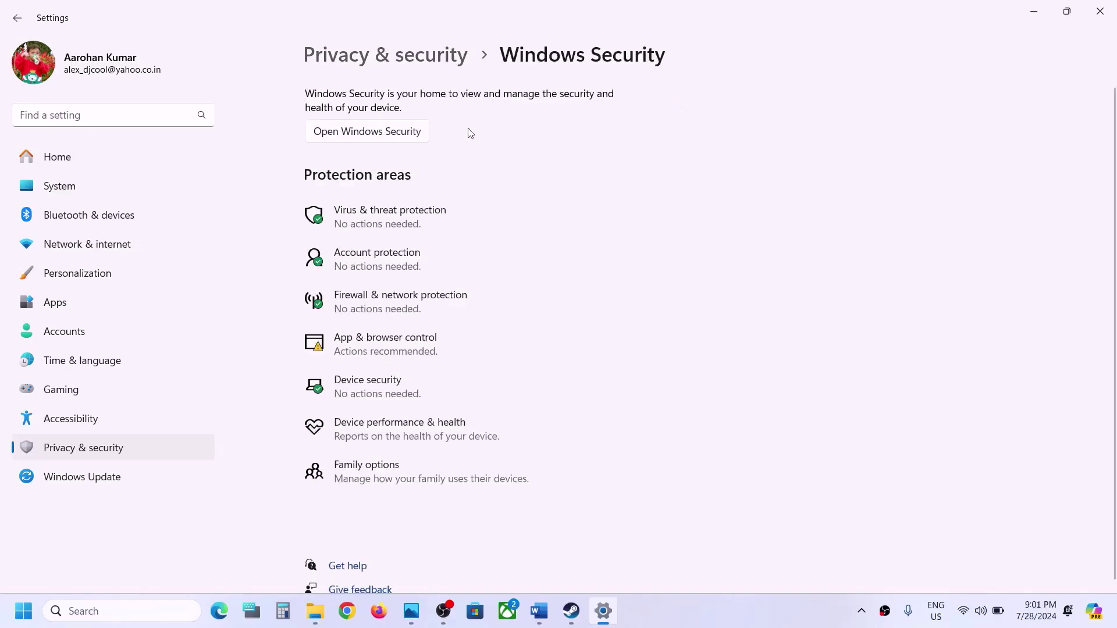
left_click(395, 226)
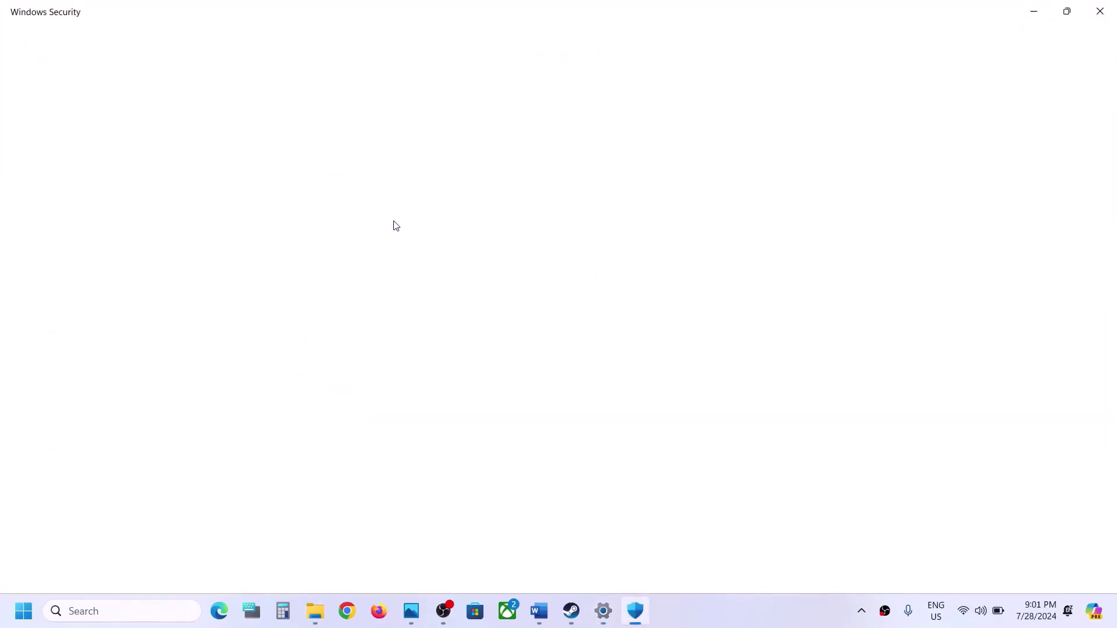
Step: Open the apps allowed through Controlled folder access in ransomware protection and start browsing for an app to add
scroll(394, 225, "down", 2)
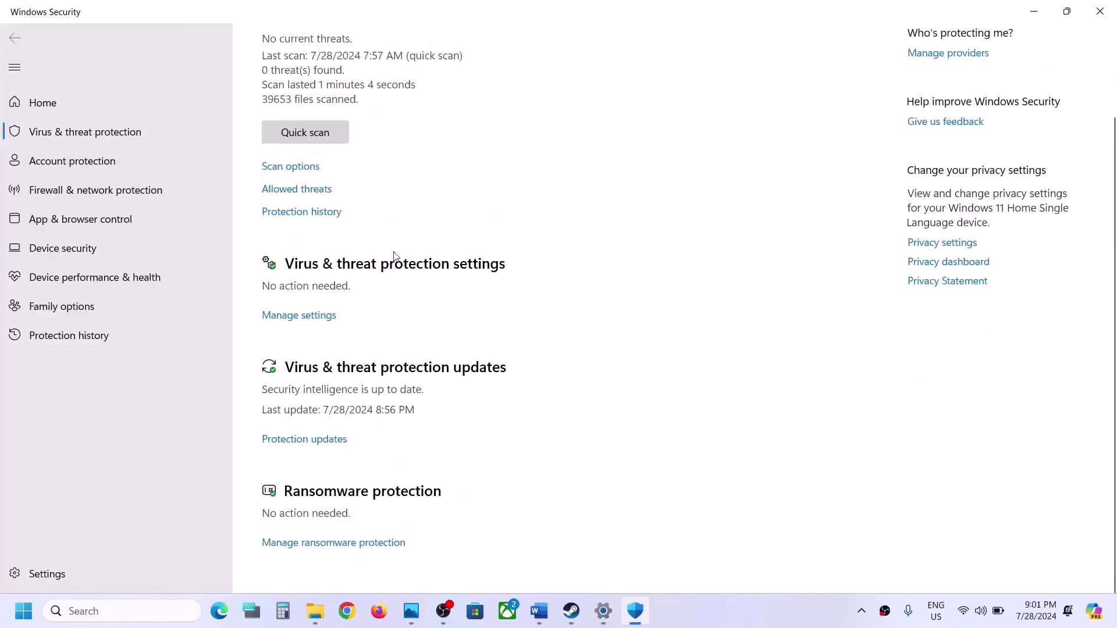
left_click(338, 543)
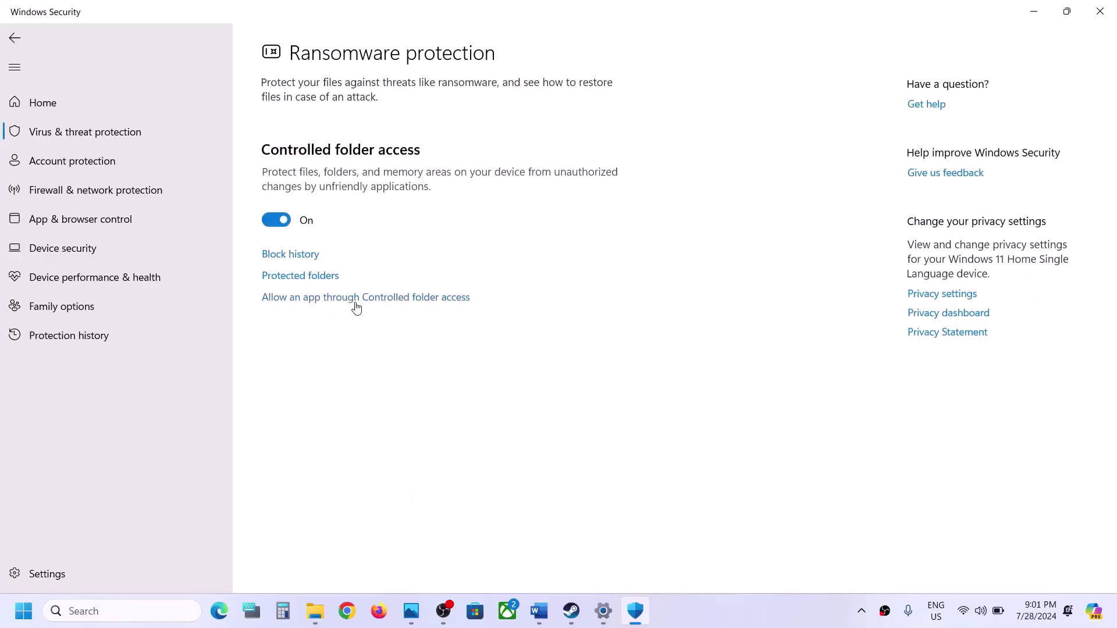
left_click(356, 300)
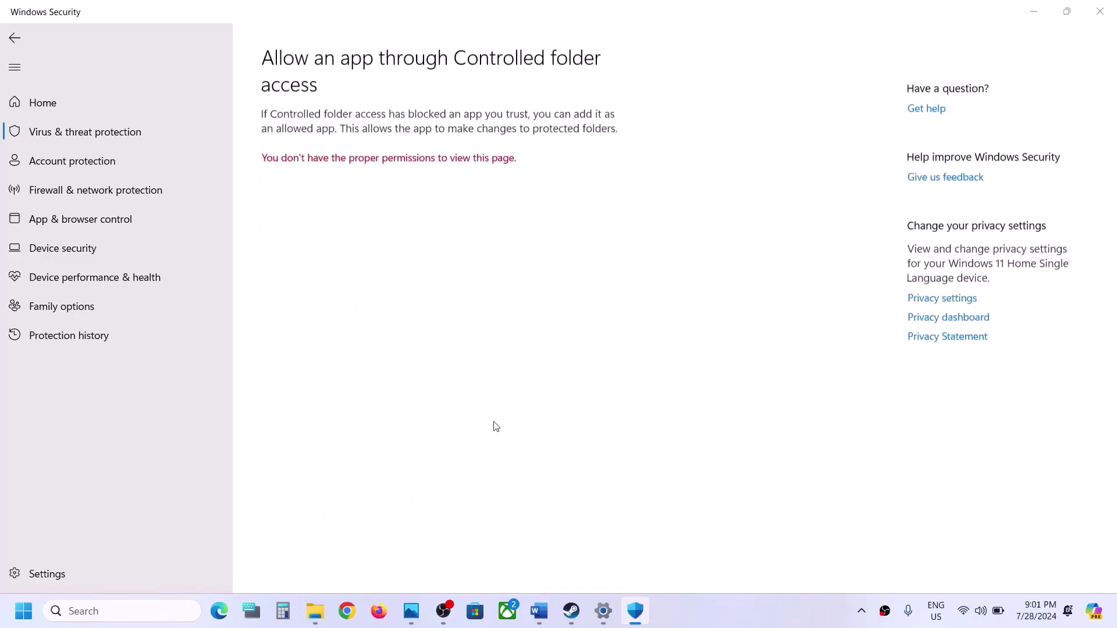
left_click(383, 162)
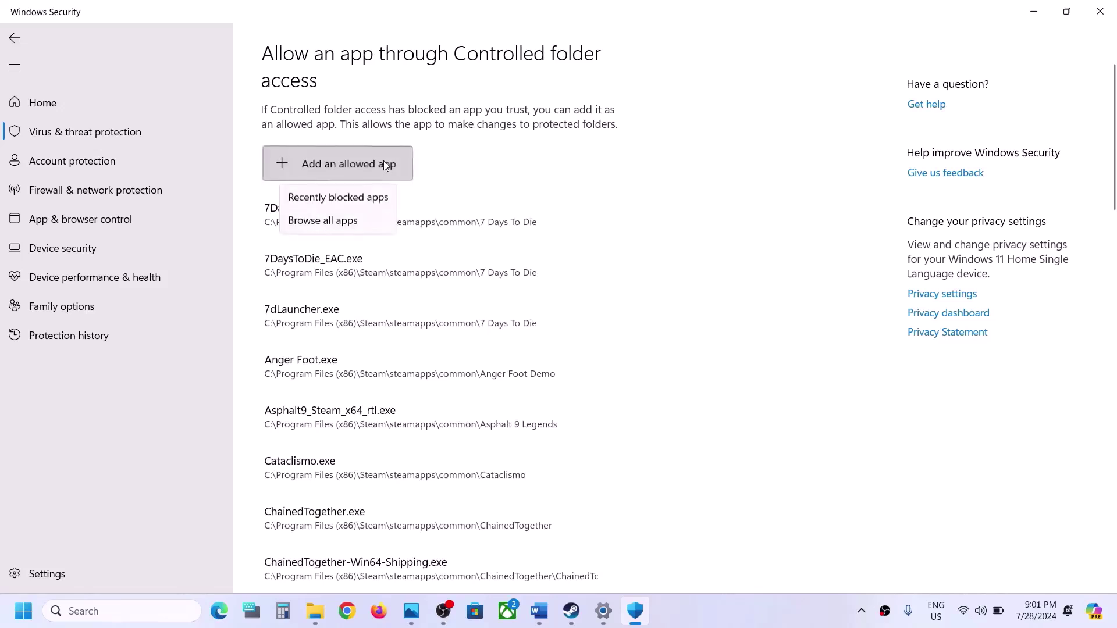
left_click(345, 221)
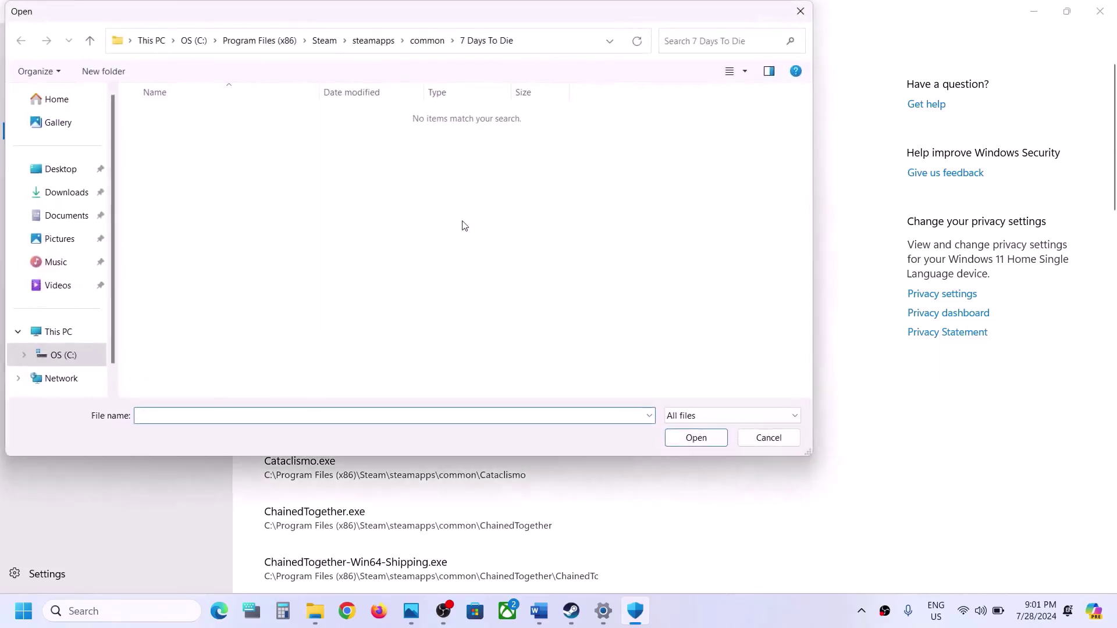
Step: Browse to the game folder C:\Program Files (x86)\Steam\steamapps\common\Team Fortress 2 in the file selection dialog
left_click(58, 332)
double_click(277, 114)
scroll(241, 184, "down", 3)
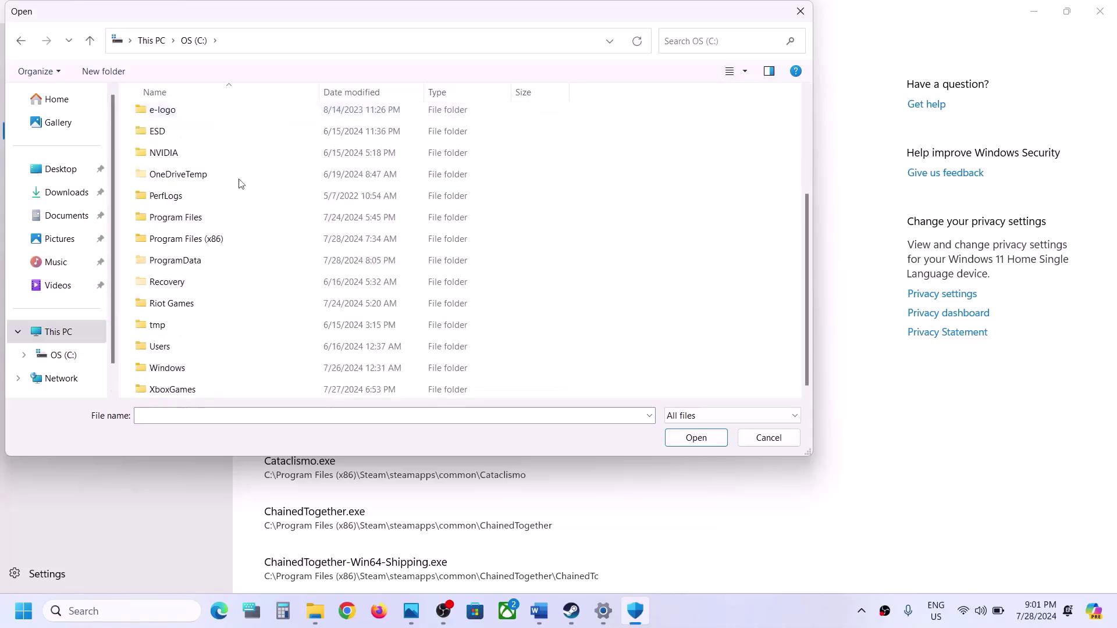
double_click(207, 237)
scroll(206, 237, "down", 5)
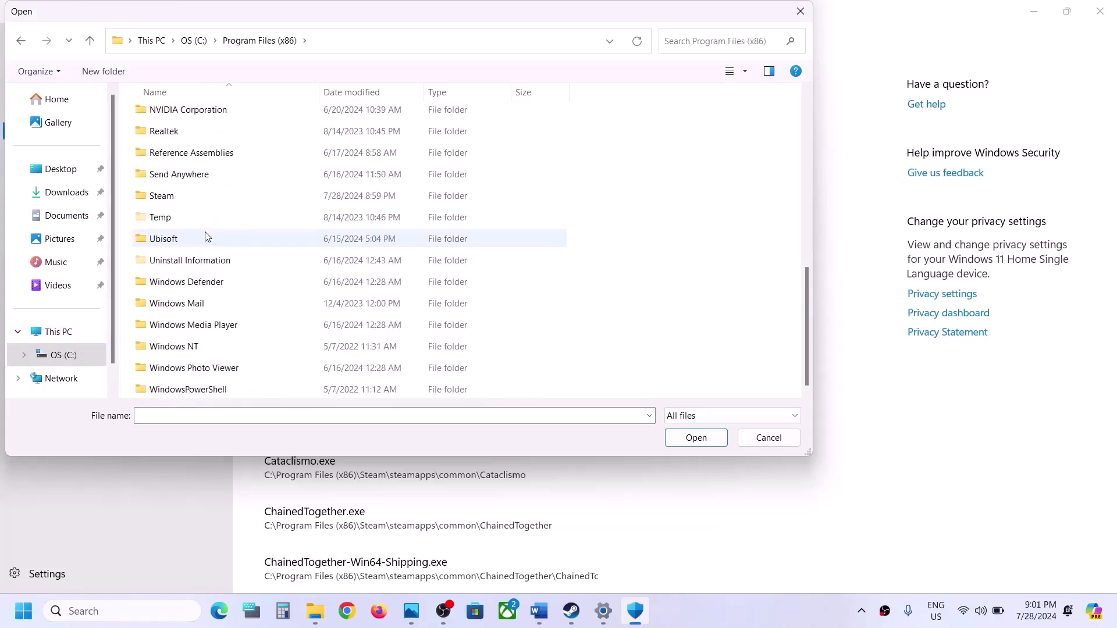
double_click(162, 196)
scroll(176, 210, "down", 3)
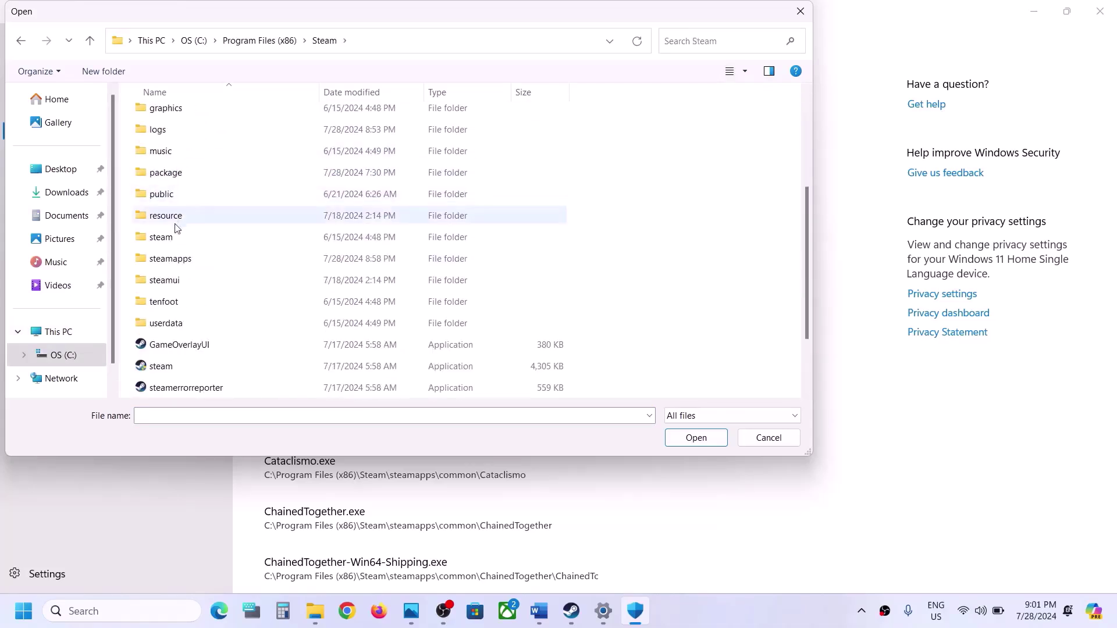
double_click(170, 259)
left_click(177, 120)
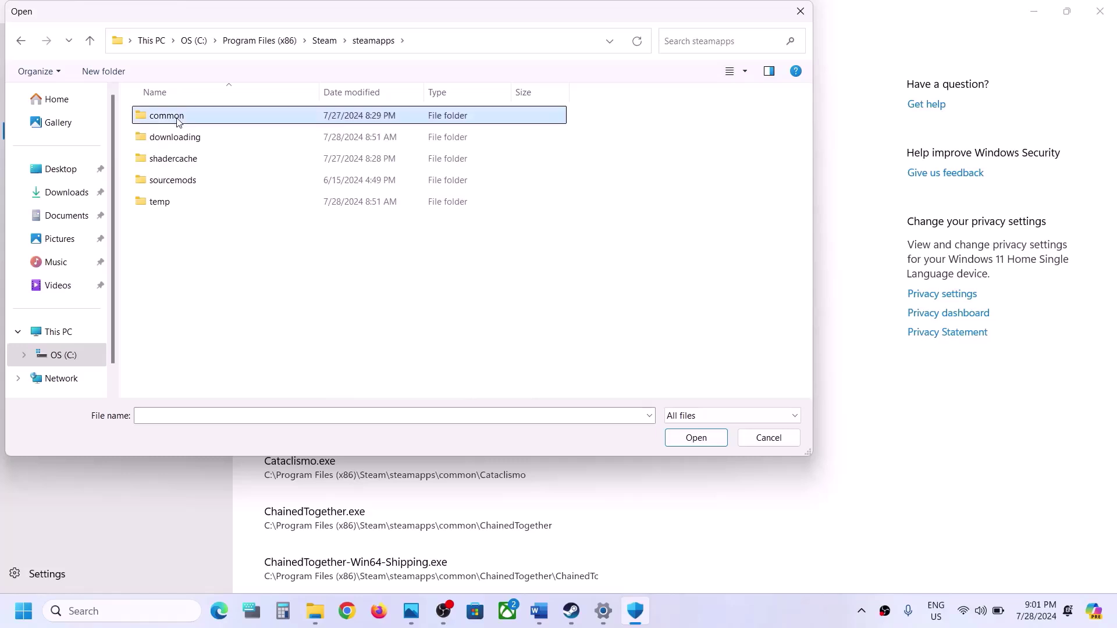
double_click(178, 119)
left_click(191, 242)
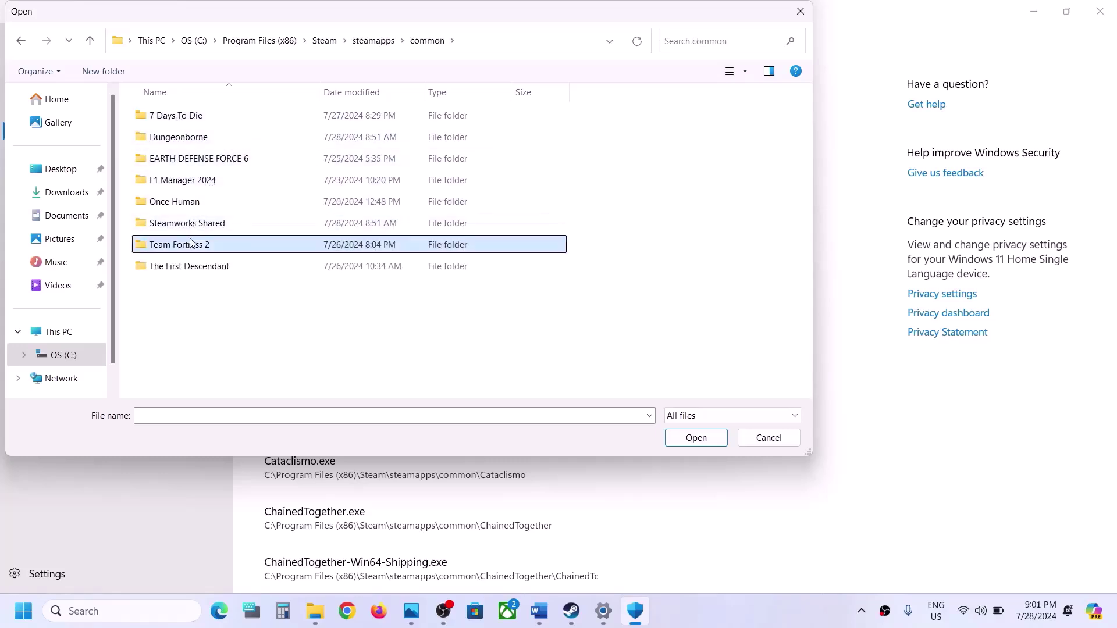
double_click(229, 243)
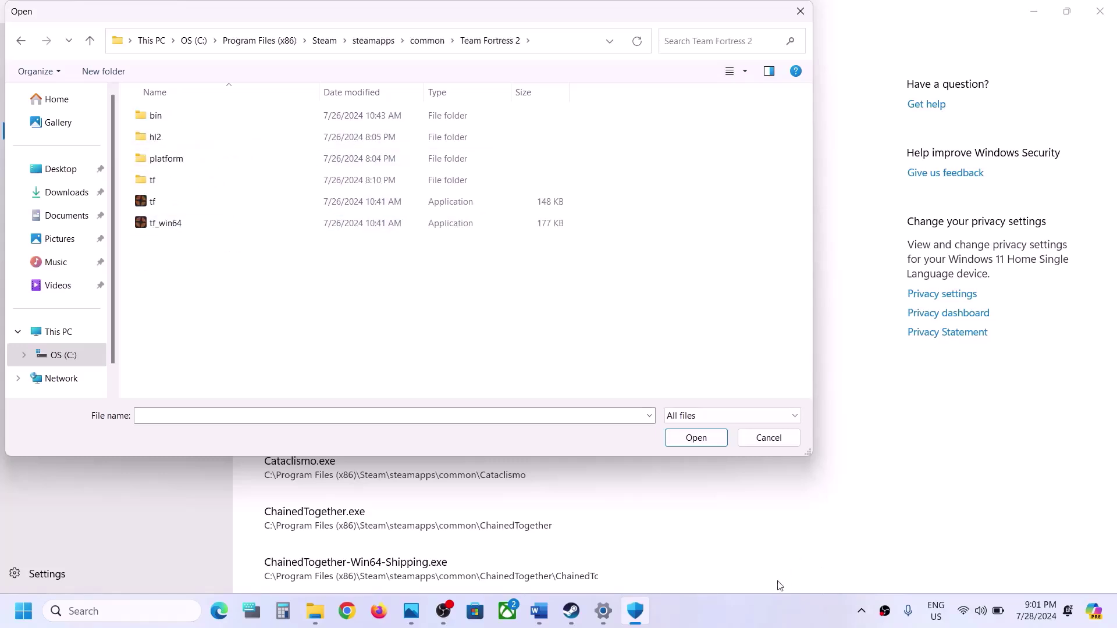
Step: Add the tf application to the apps allowed through Controlled folder access
left_click(768, 624)
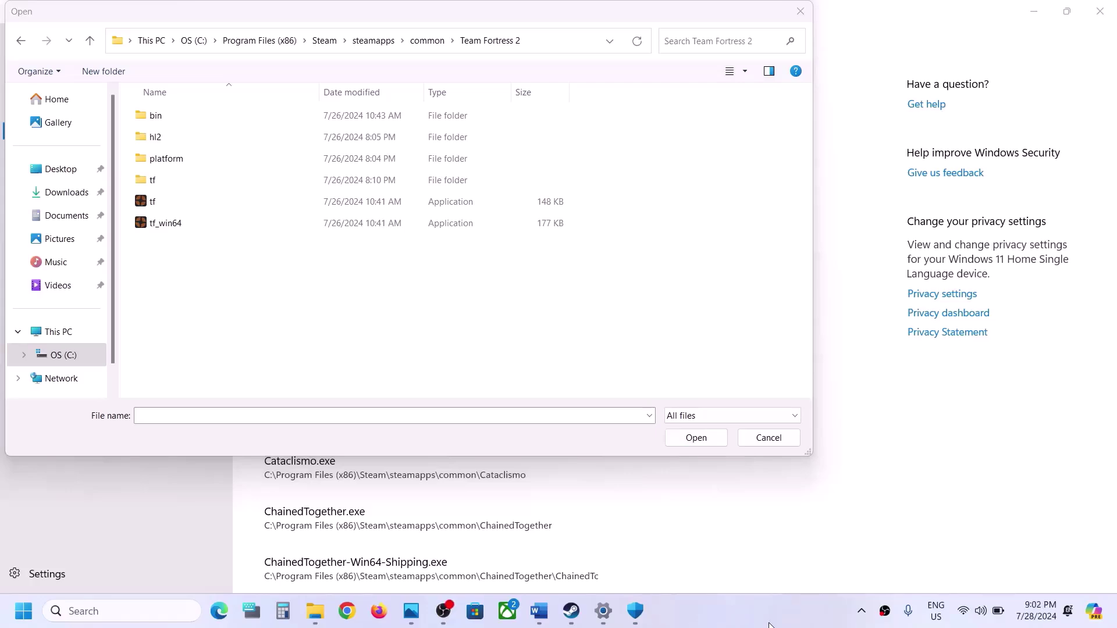
left_click(178, 204)
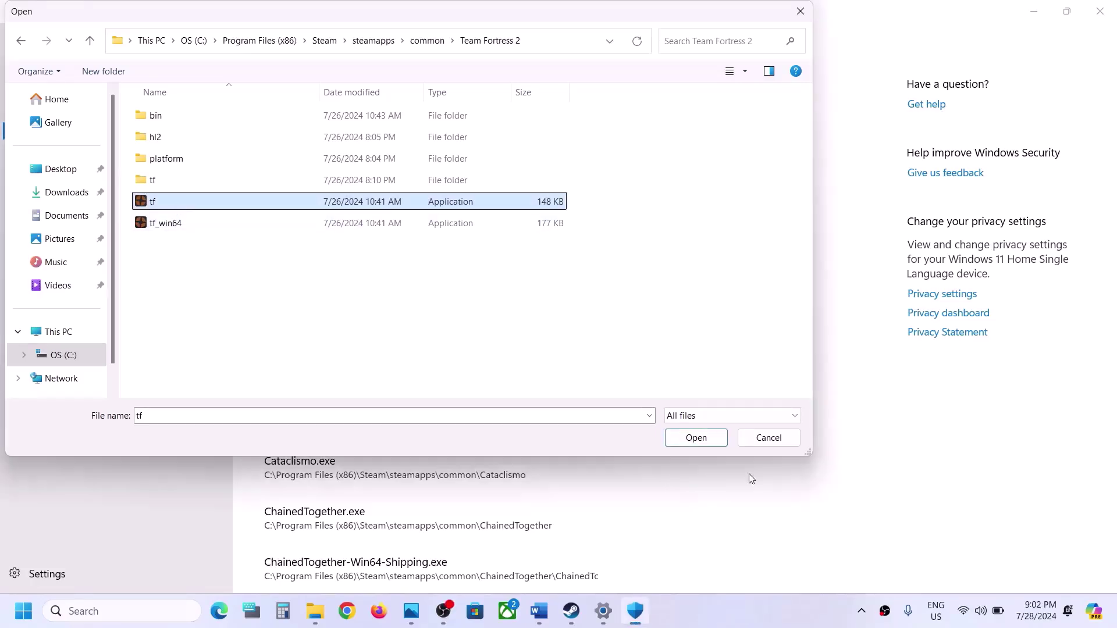
left_click(695, 442)
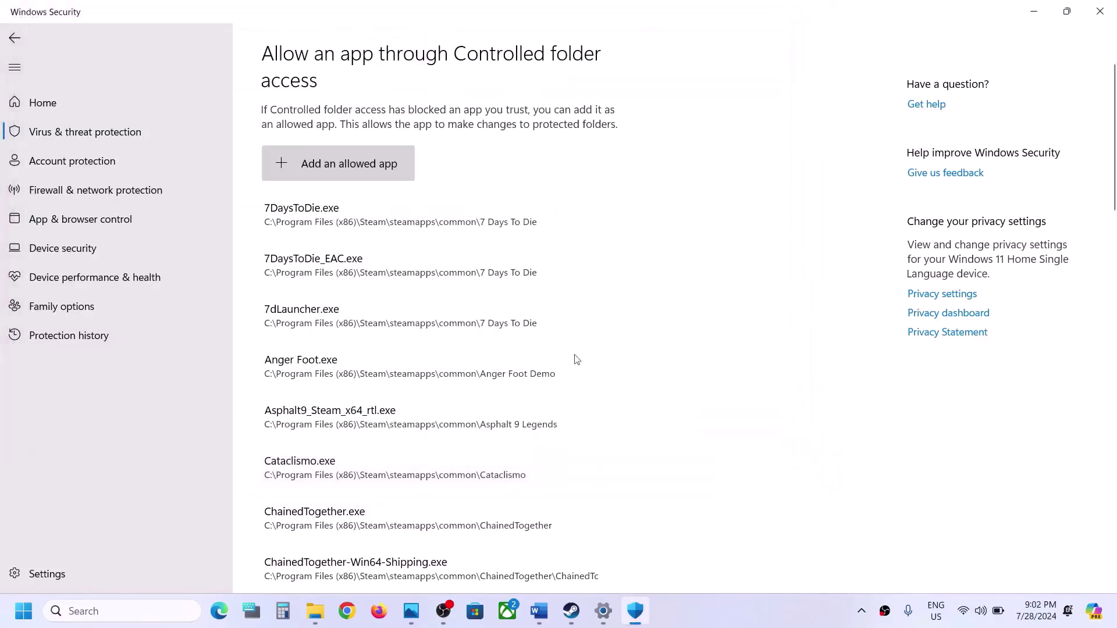
Step: Add the tf_win64 application from the same folder to the apps allowed through Controlled folder access
left_click(322, 181)
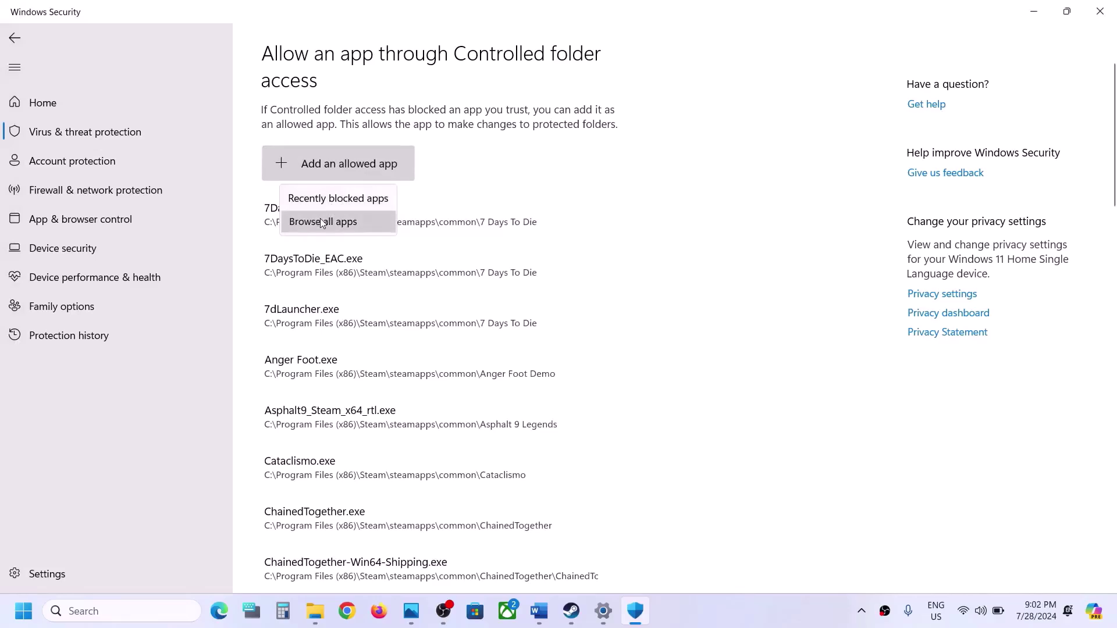
left_click(345, 218)
left_click(196, 225)
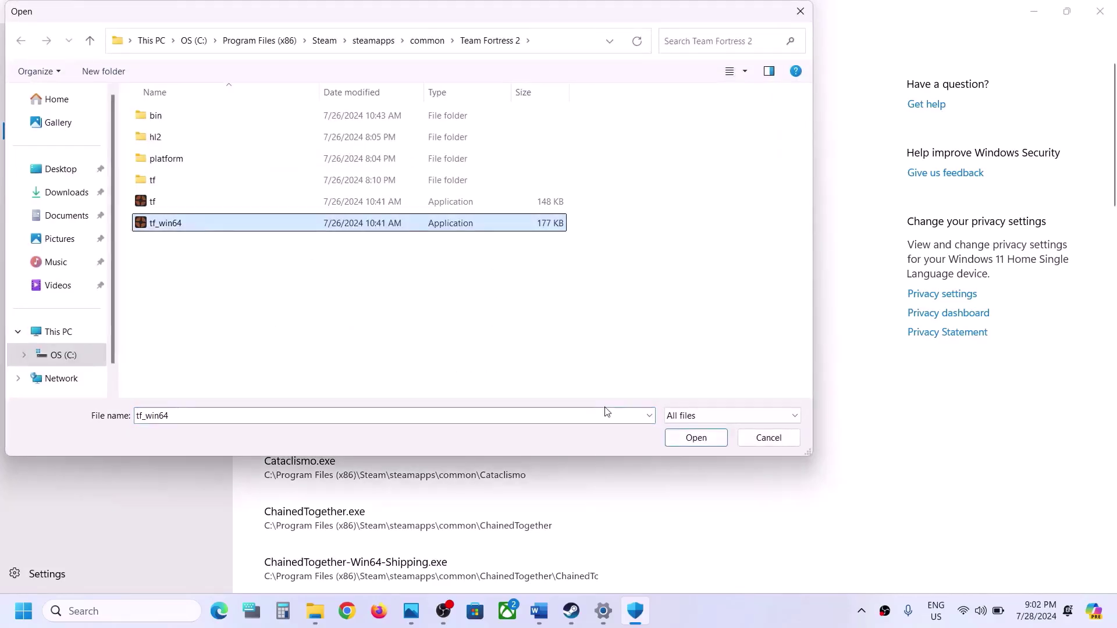
left_click(677, 439)
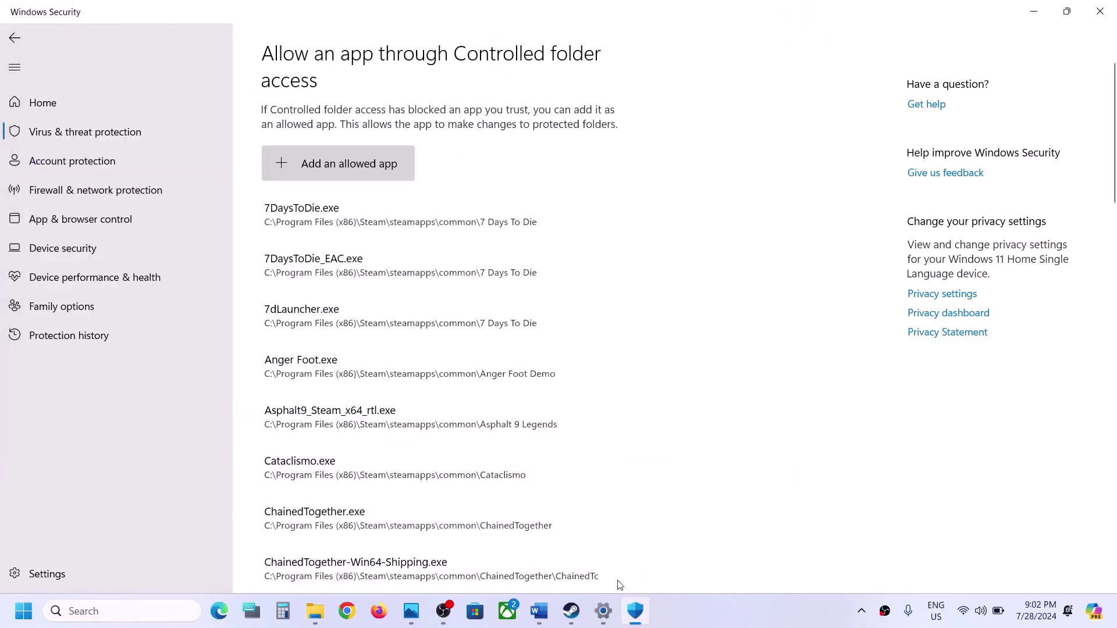
Step: Search Windows for "control", switch to Control Panel, and open its System and Security settings
left_click(124, 612)
type("co")
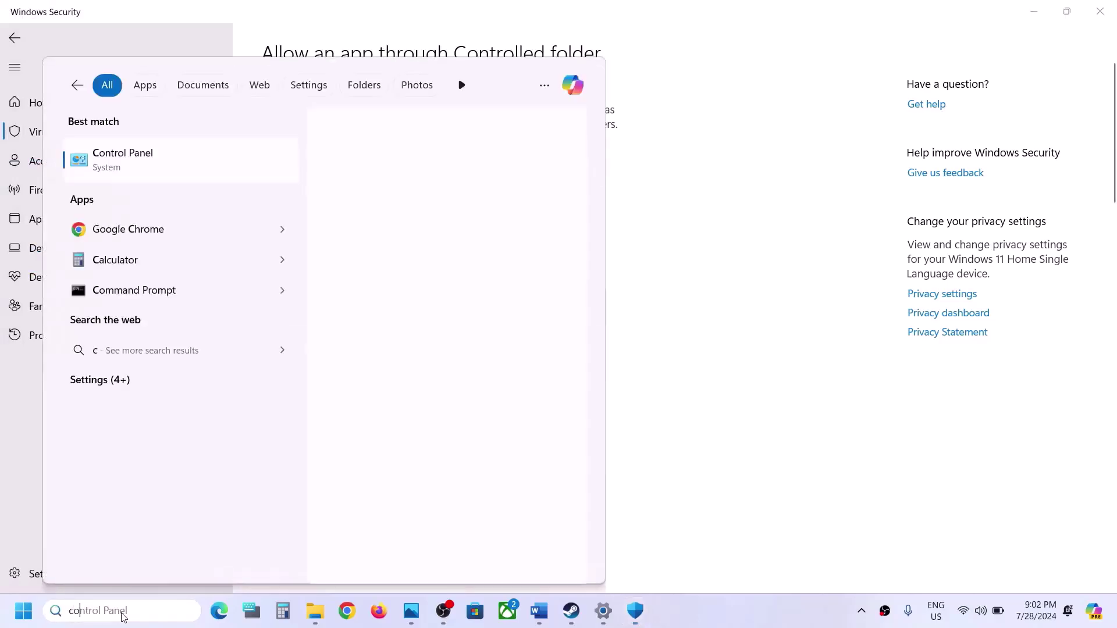
type("ntrol")
key("Escape")
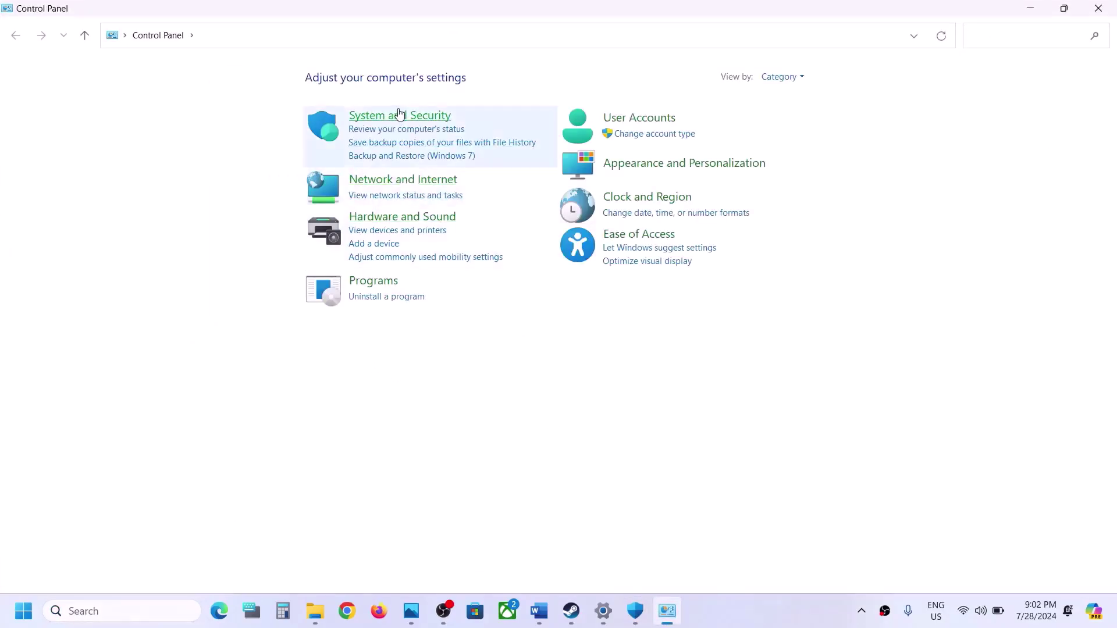
left_click(399, 115)
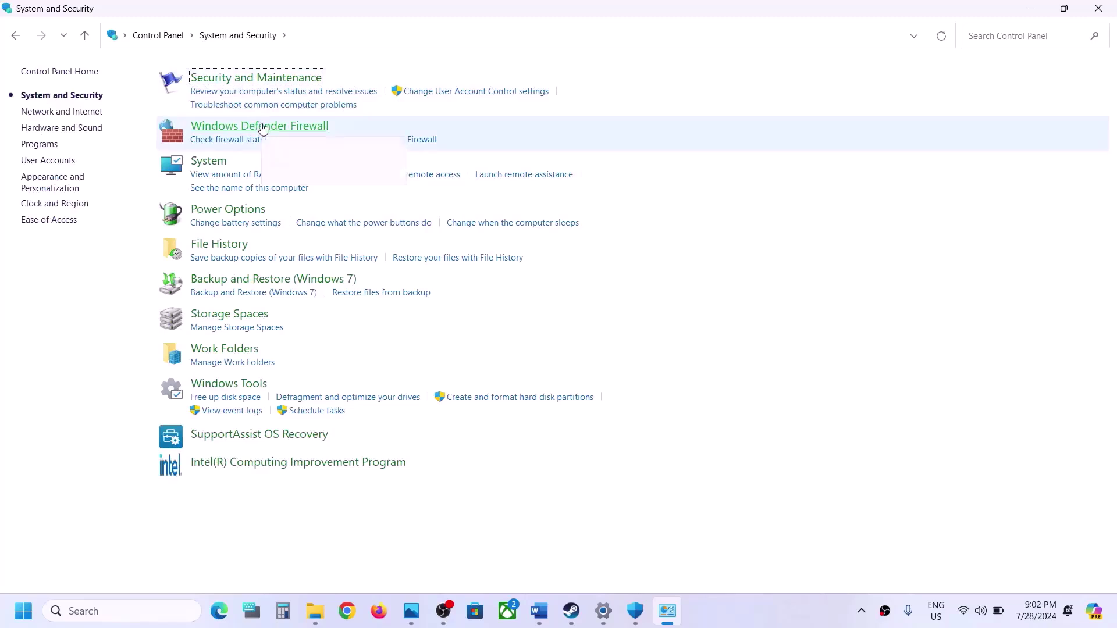
Step: Open the list of apps allowed through Windows Defender Firewall and unlock its settings for changes
left_click(262, 126)
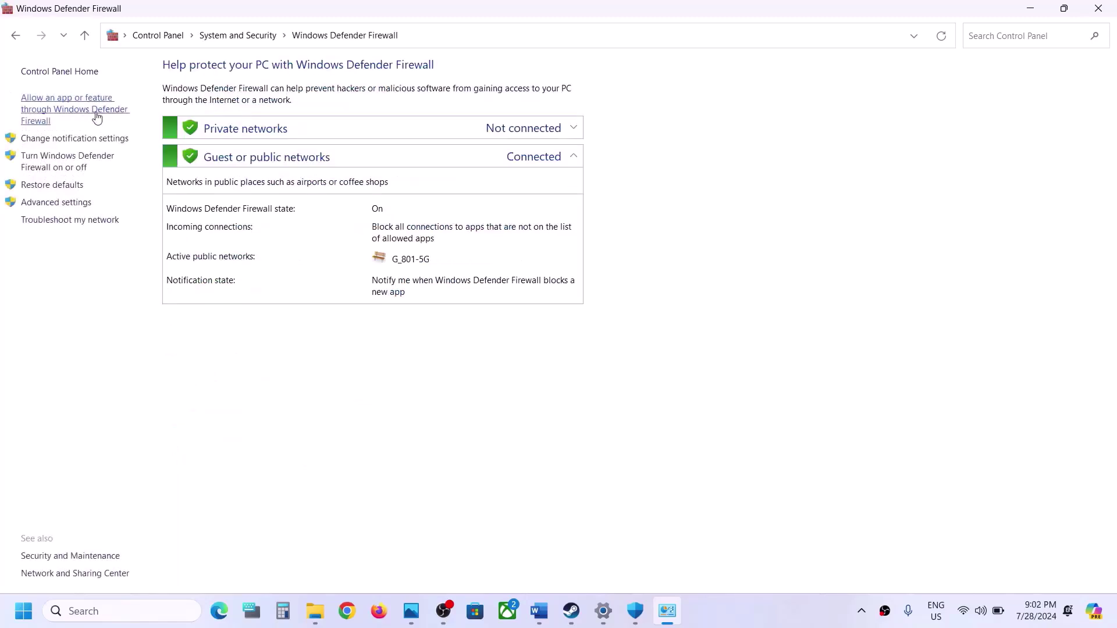
left_click(92, 119)
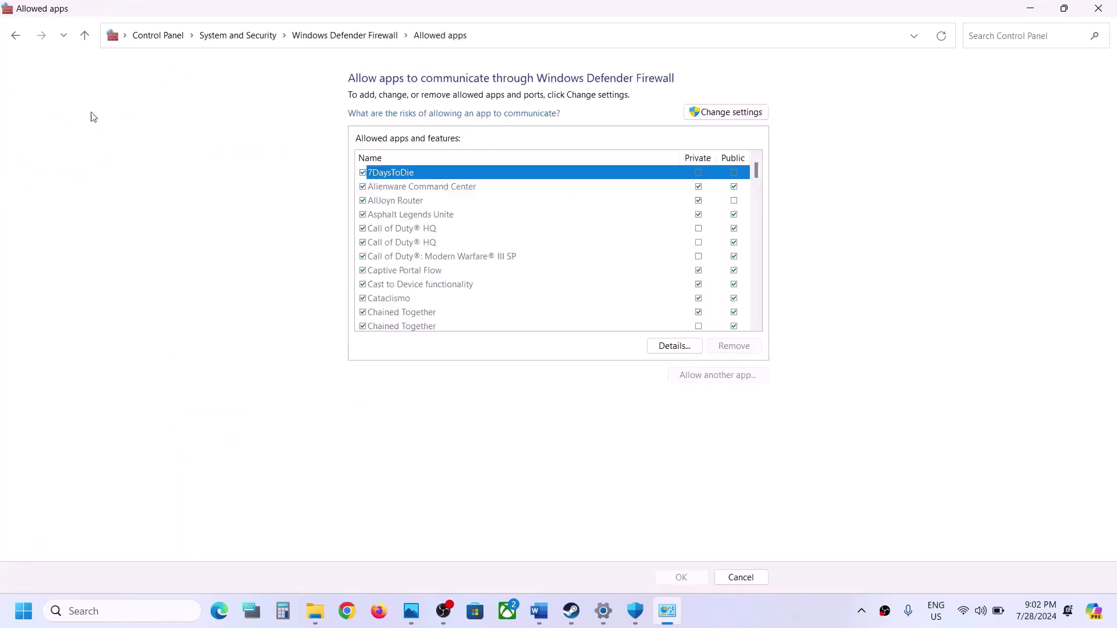
left_click(727, 114)
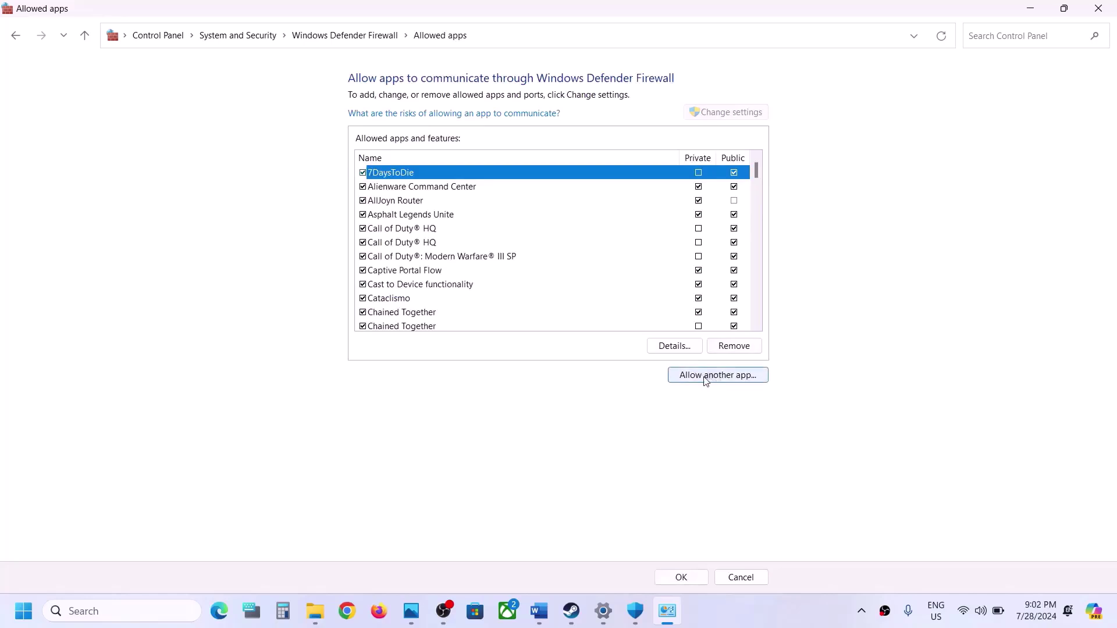
Step: Start allowing another app through the firewall and browse to the Team Fortress 2 folder under steamapps\common
left_click(711, 376)
left_click(657, 373)
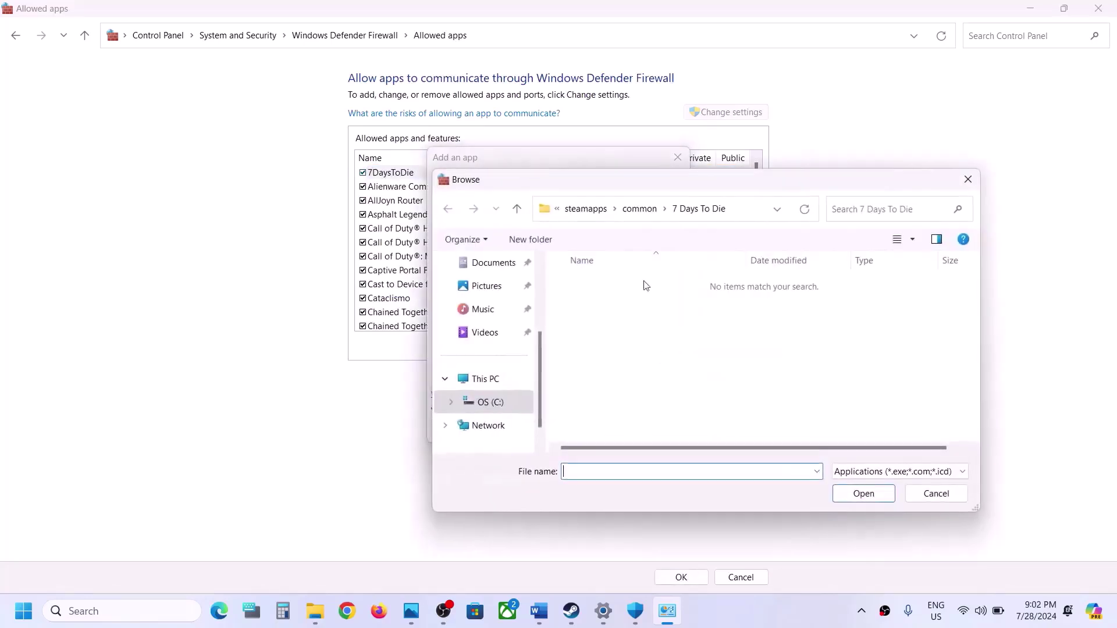
left_click(636, 209)
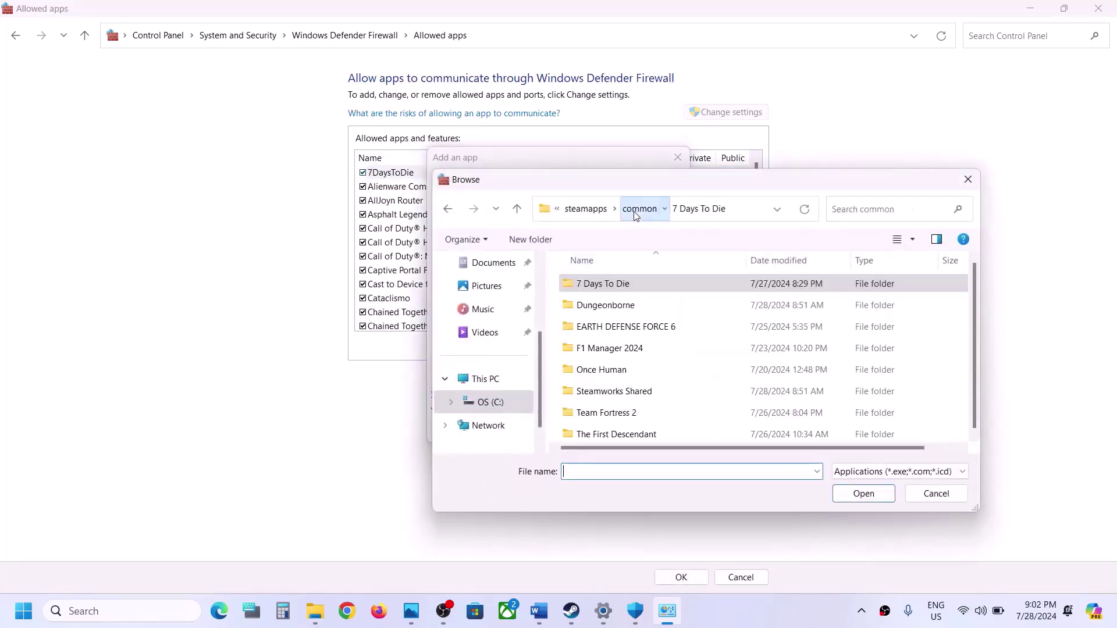
left_click(625, 410)
double_click(625, 411)
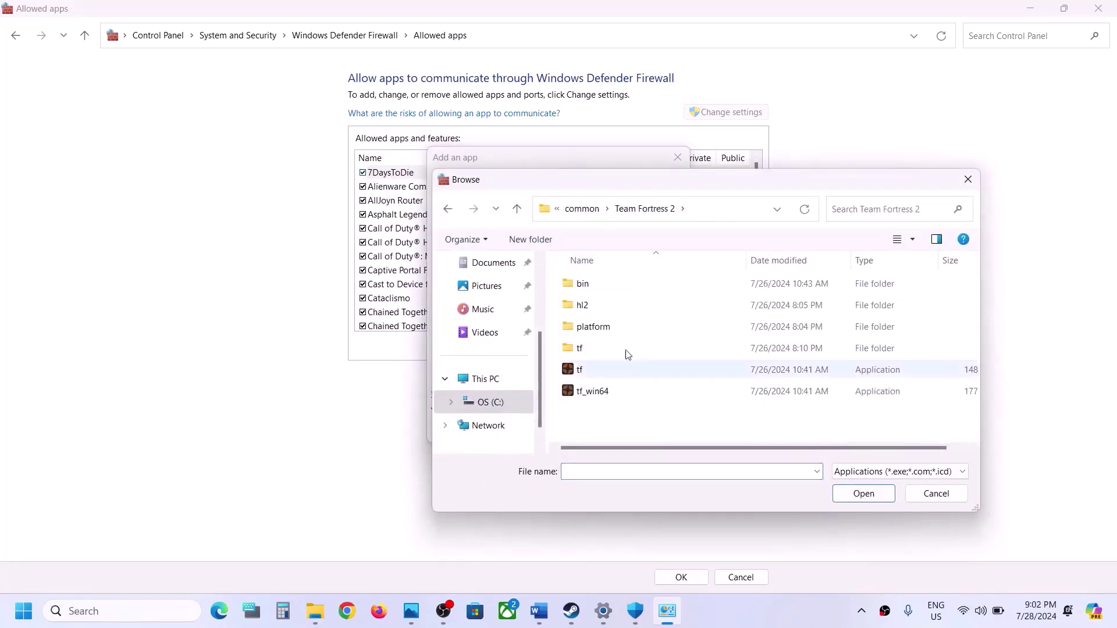
Step: Try to add the tf application to the apps allowed through the firewall
left_click(581, 370)
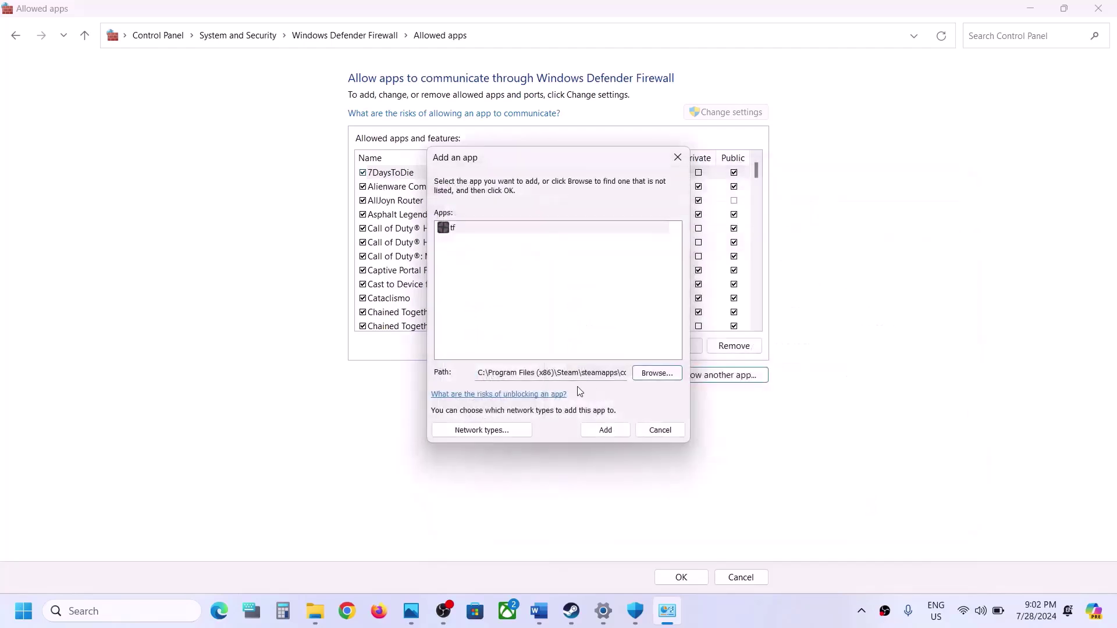
left_click(604, 427)
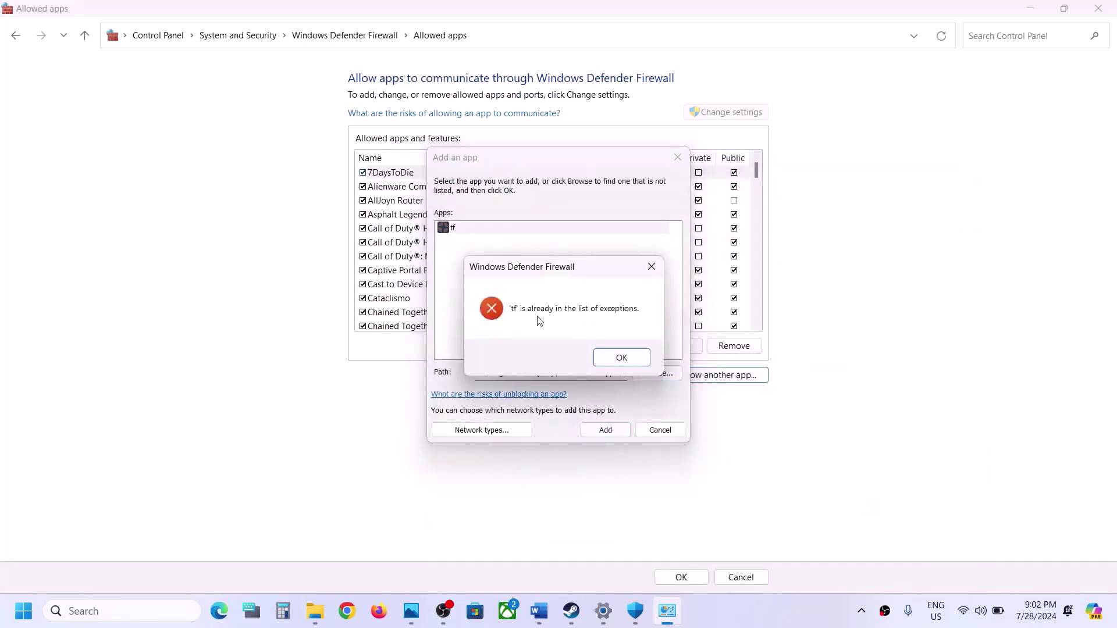
left_click(610, 362)
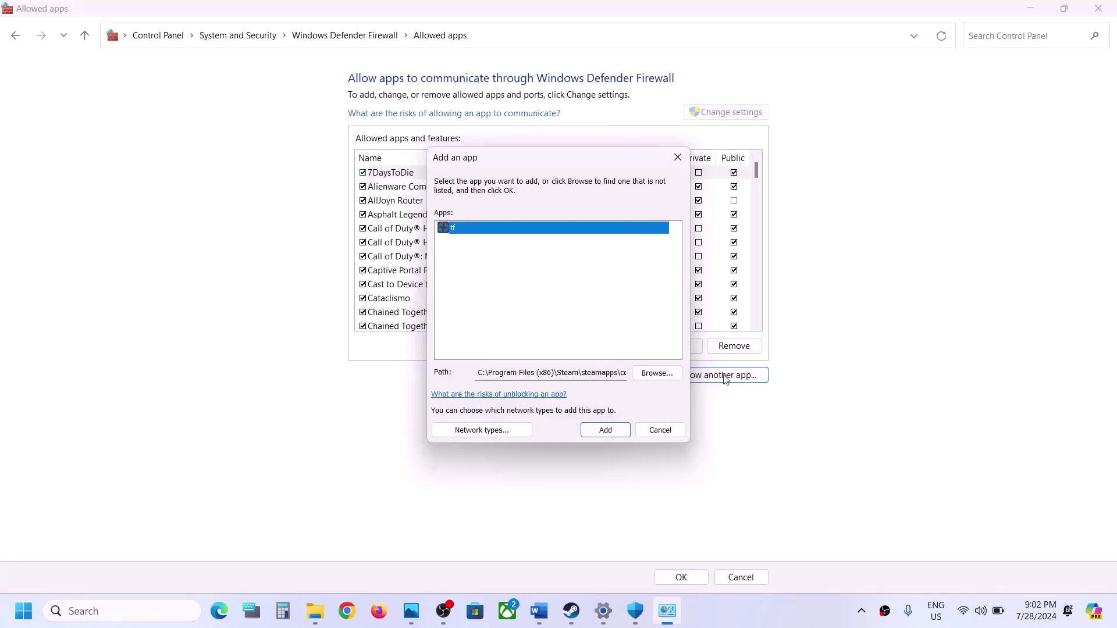
Step: Try to add the tf_win64 application from the Team Fortress 2 folder to the firewall's allowed apps
left_click(657, 376)
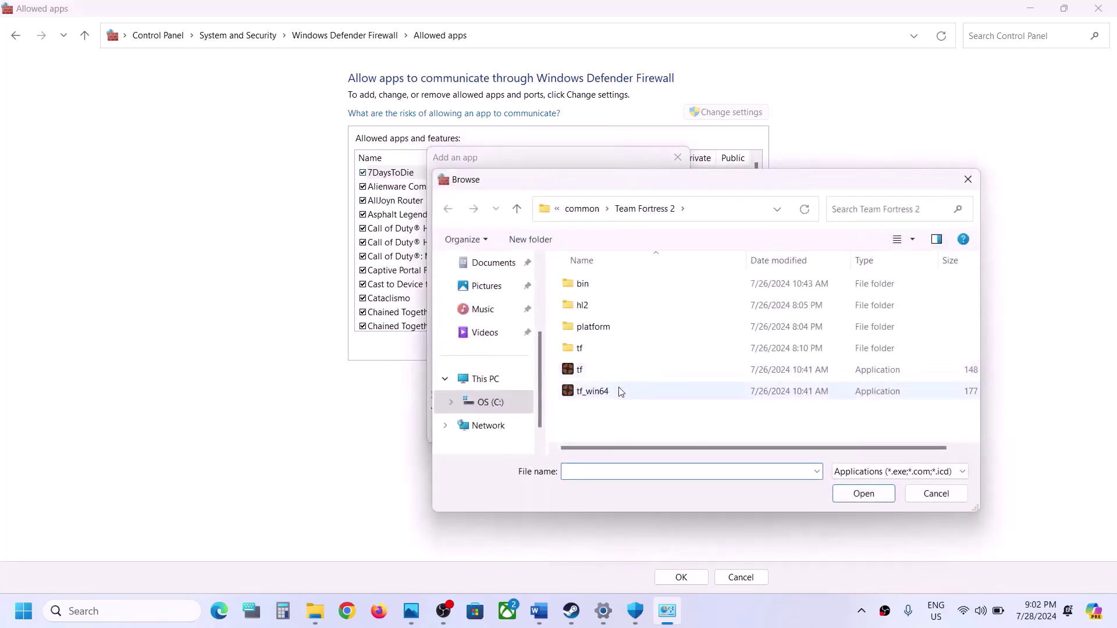
left_click(620, 391)
left_click(878, 501)
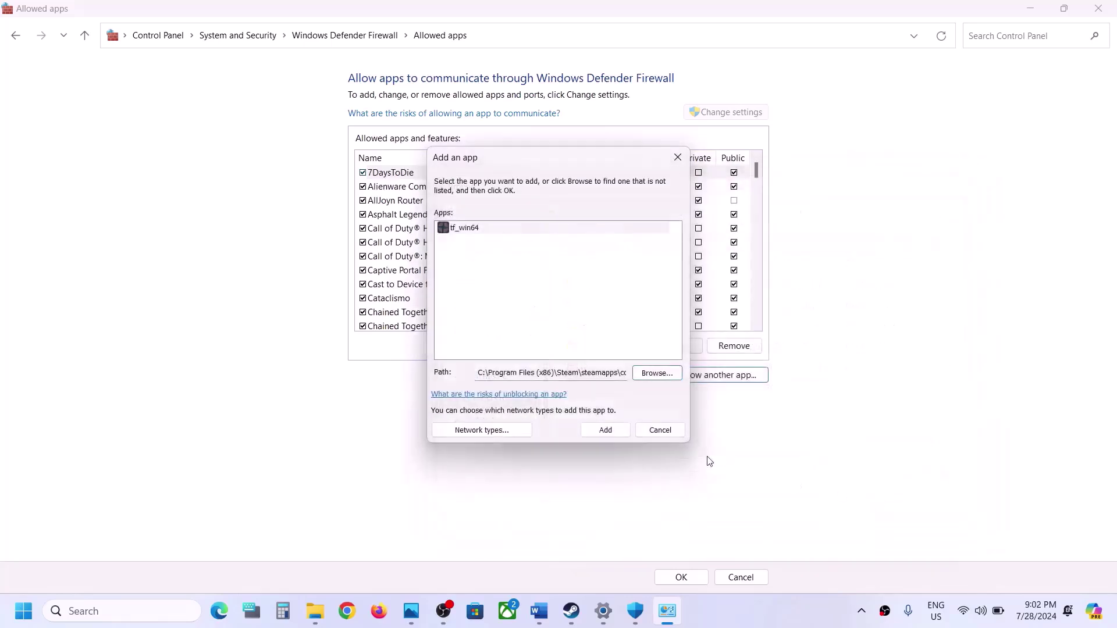
left_click(612, 434)
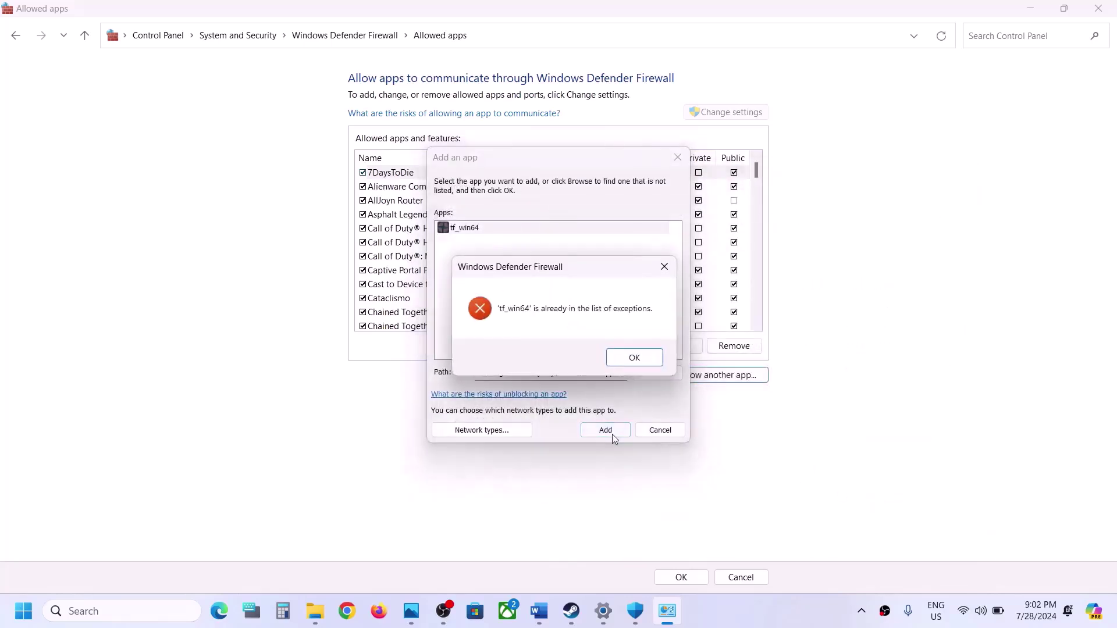
left_click(632, 358)
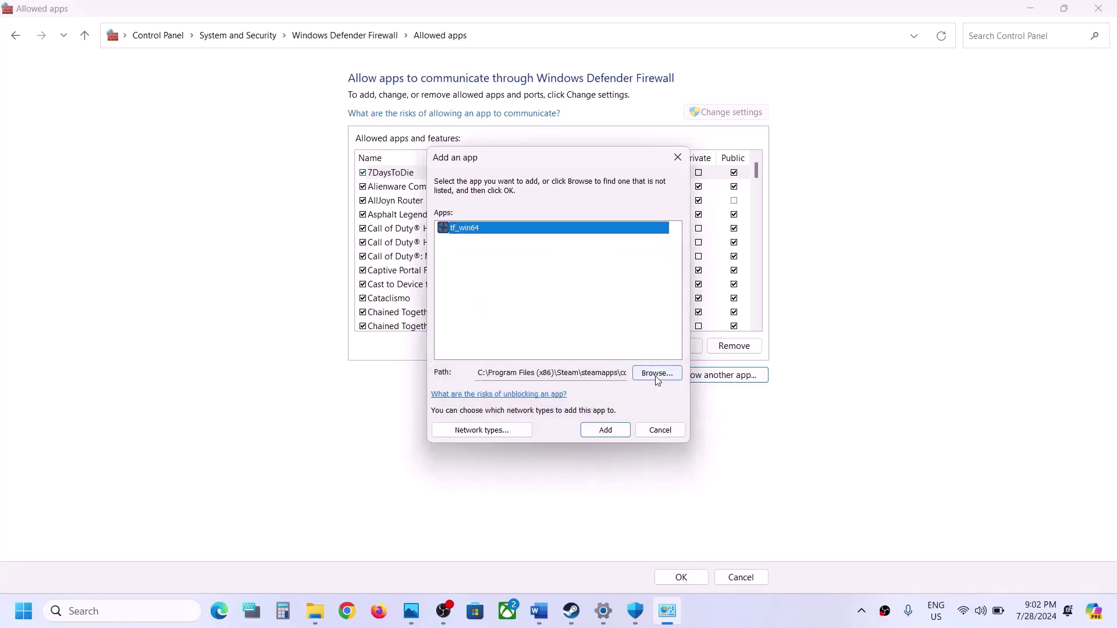
Step: Examine the bin and hl2 subfolders of Team Fortress 2 for further game executables to allow
left_click(657, 373)
double_click(585, 288)
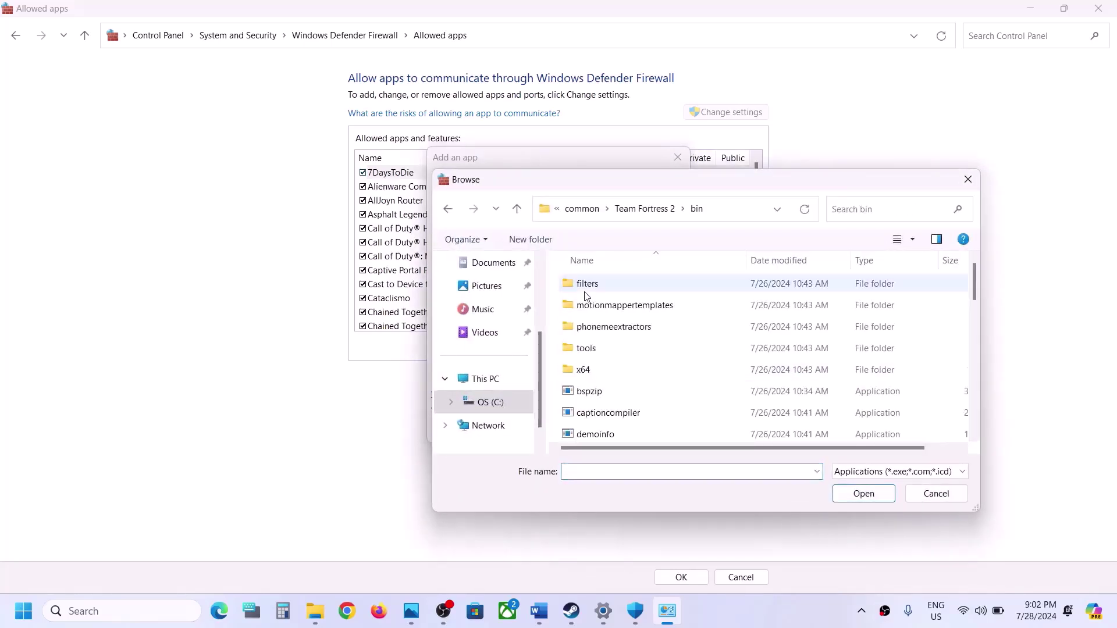
scroll(585, 296, "down", 8)
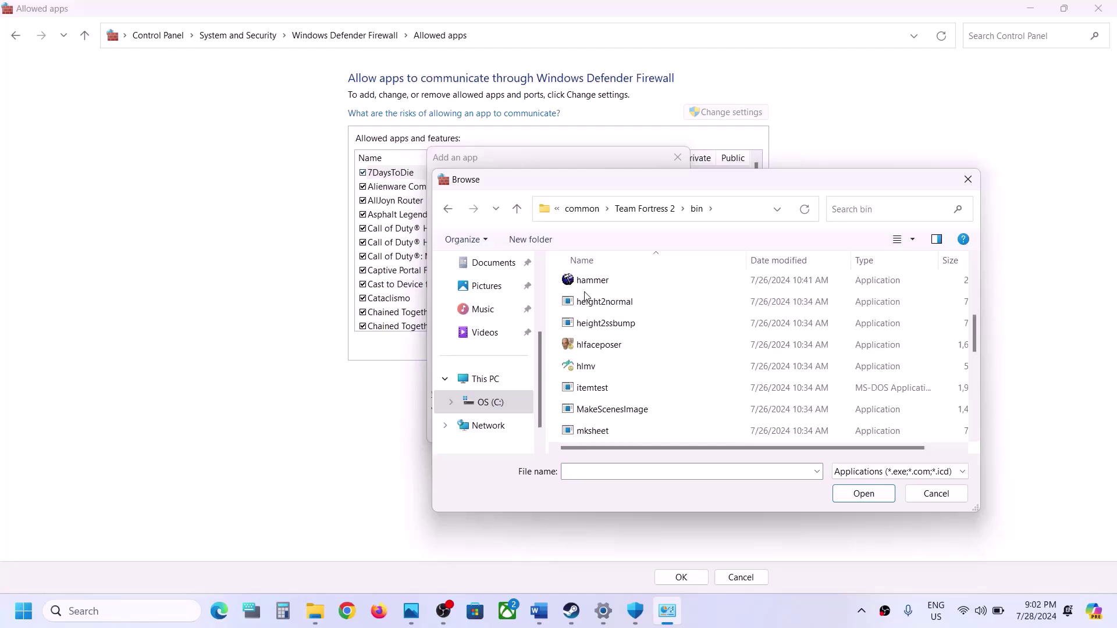
scroll(585, 295, "up", 1)
scroll(585, 296, "down", 5)
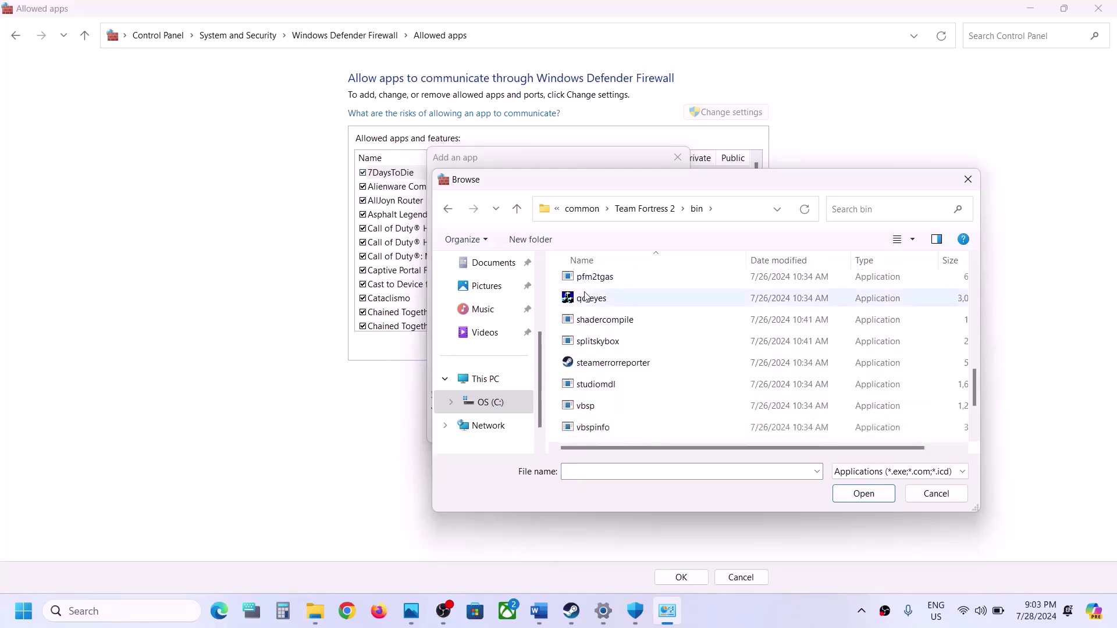
scroll(585, 296, "down", 2)
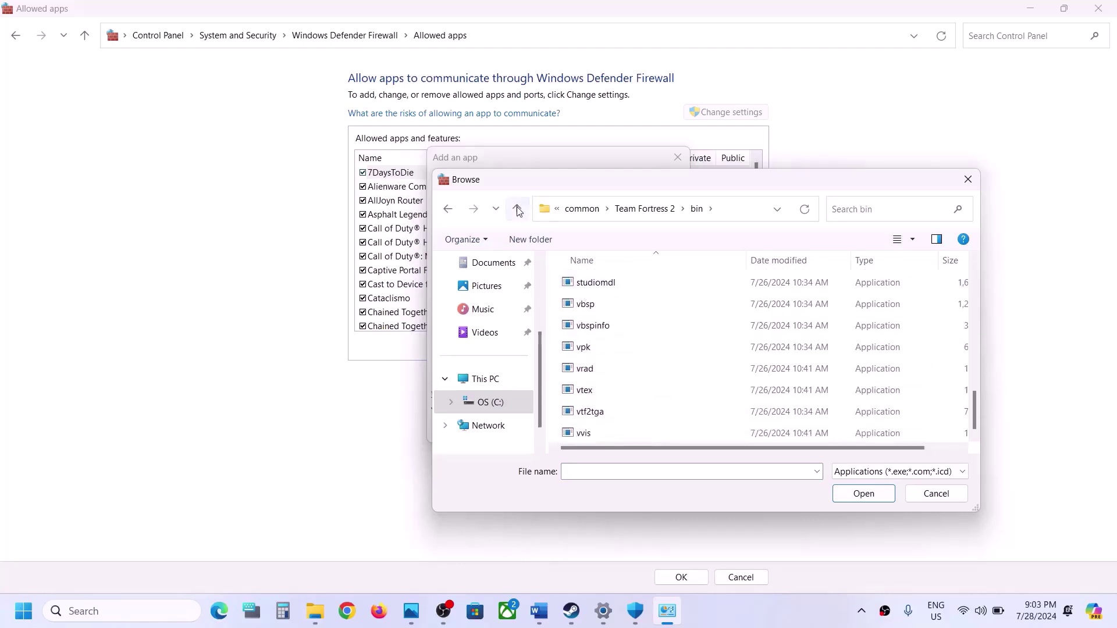
left_click(516, 209)
double_click(589, 305)
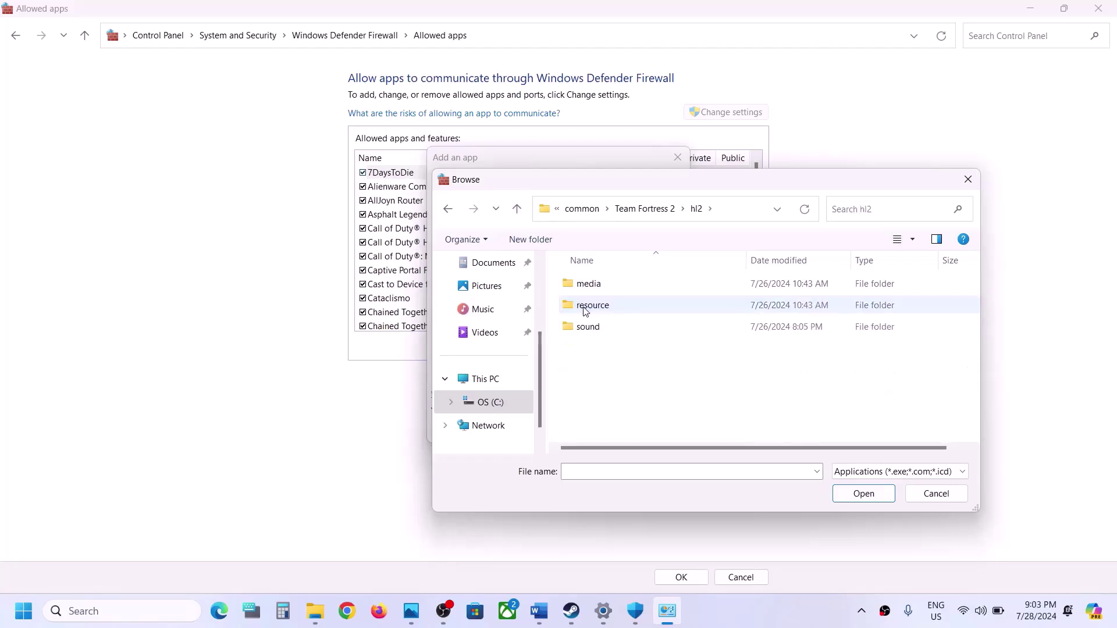
left_click(517, 210)
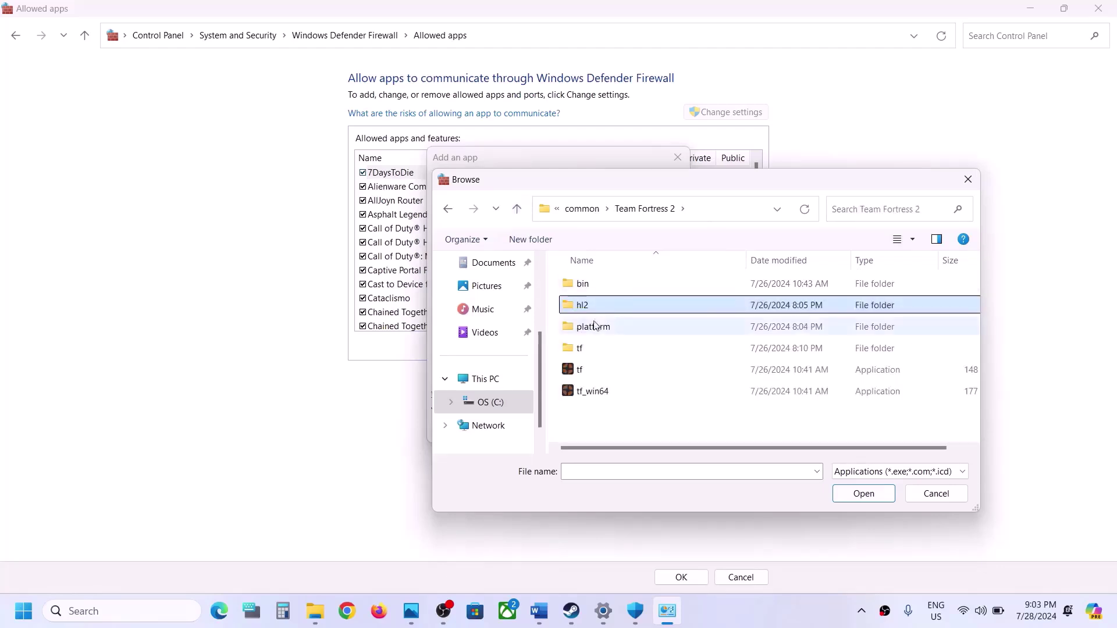
Step: Check the tf subfolder and its bin\x64 folder for executables, return to the game folder, and cancel adding an app
double_click(581, 348)
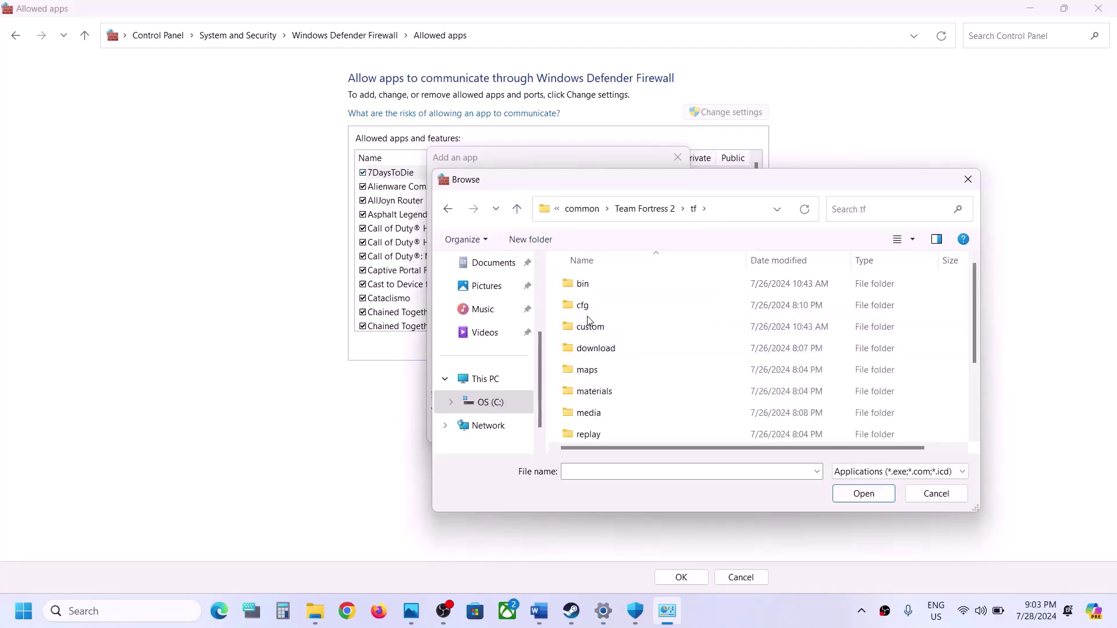
scroll(590, 322, "down", 2)
scroll(591, 322, "up", 2)
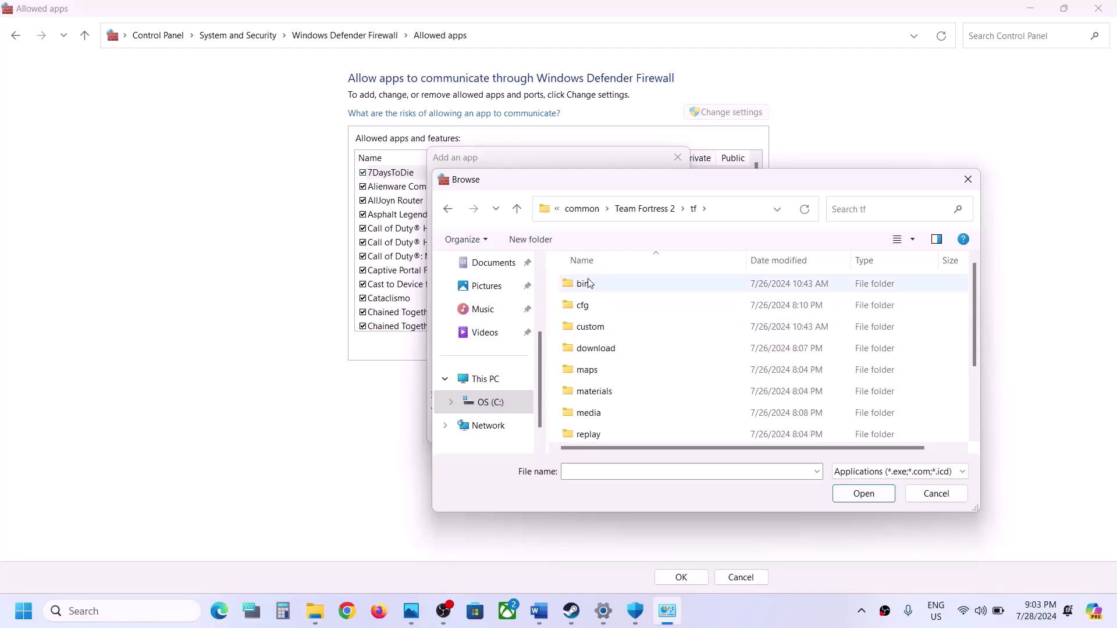
left_click(586, 285)
double_click(586, 285)
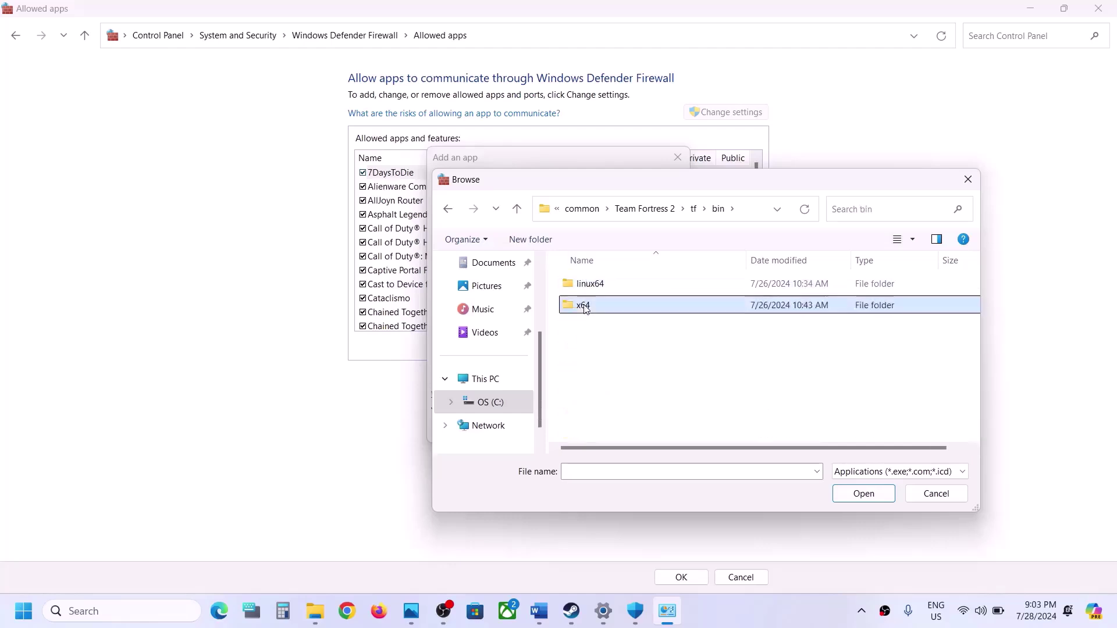
double_click(584, 305)
left_click(516, 209)
left_click(516, 209)
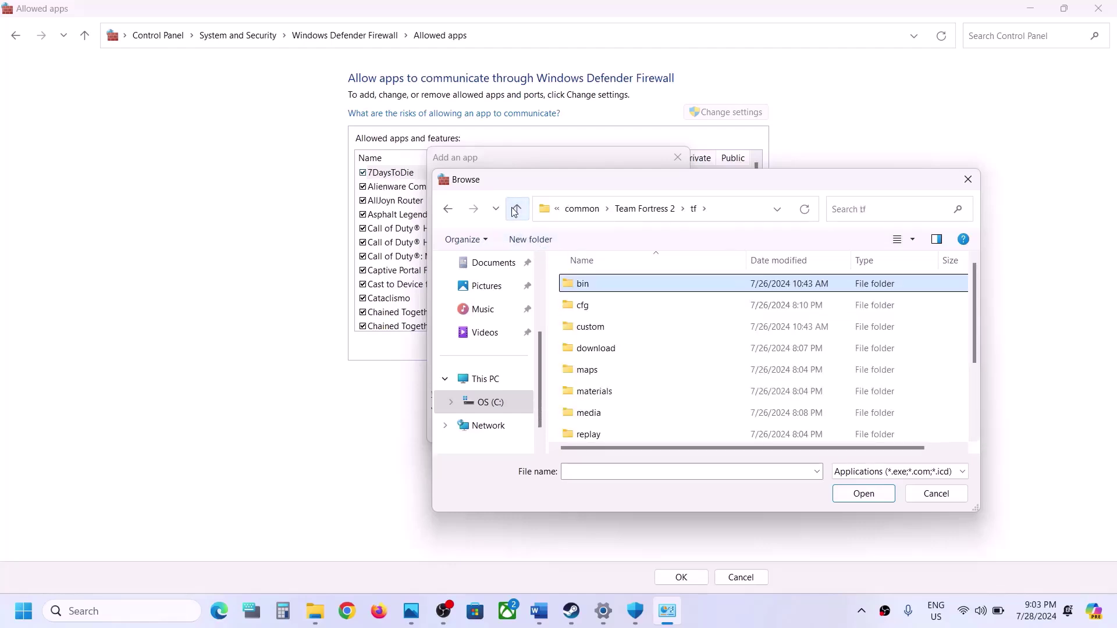
left_click(516, 209)
left_click(580, 372)
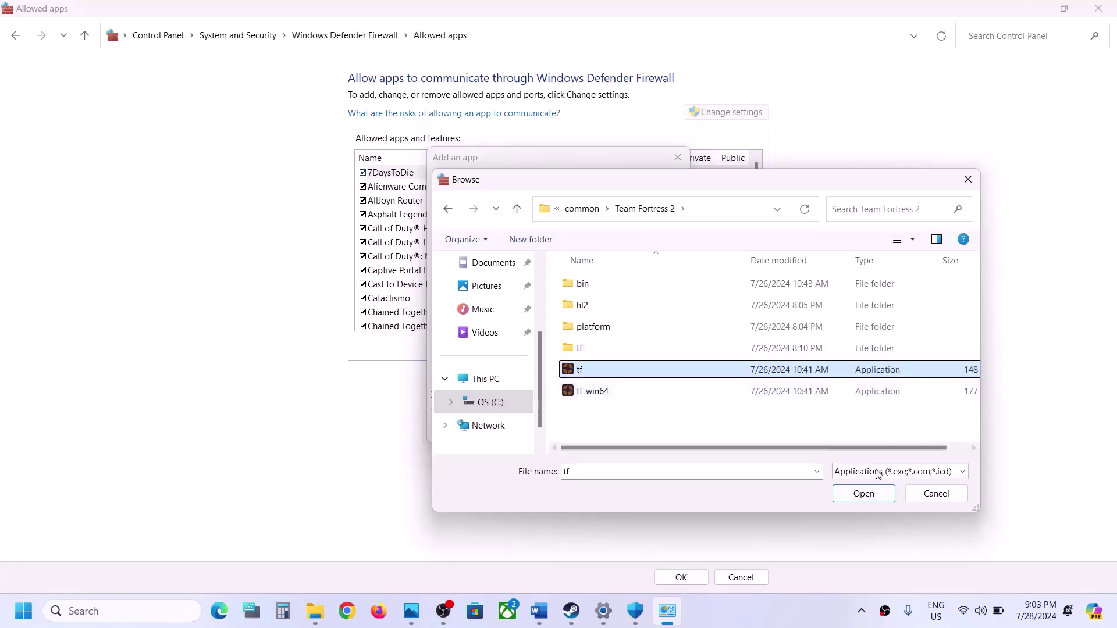
left_click(919, 495)
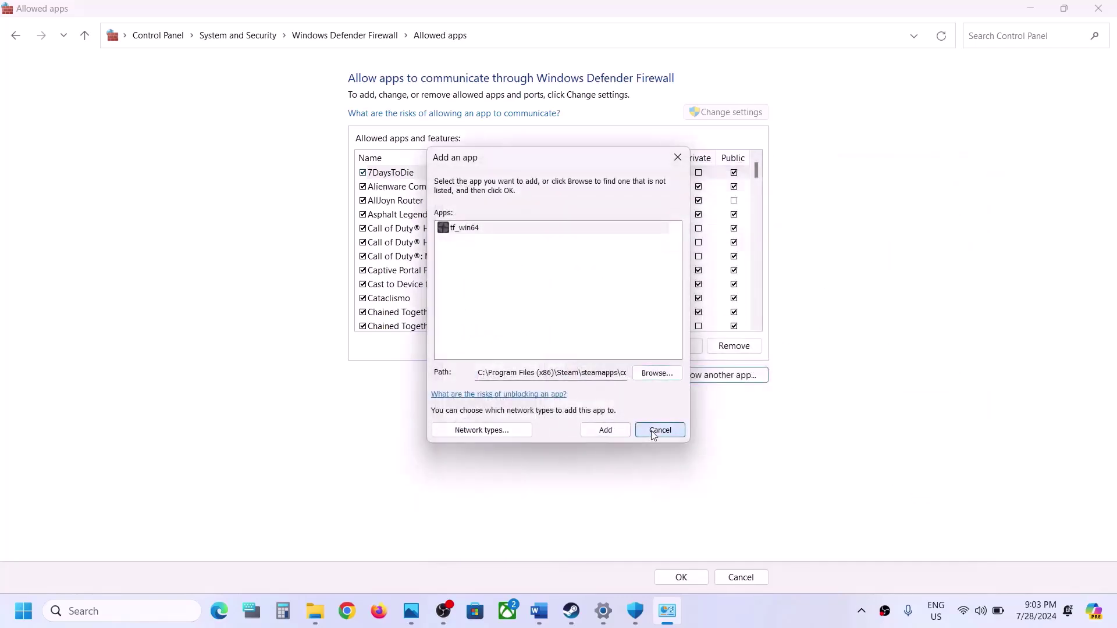
left_click(660, 430)
Step: Close the firewall's allowed apps window, Windows Security, and Settings
left_click(1099, 8)
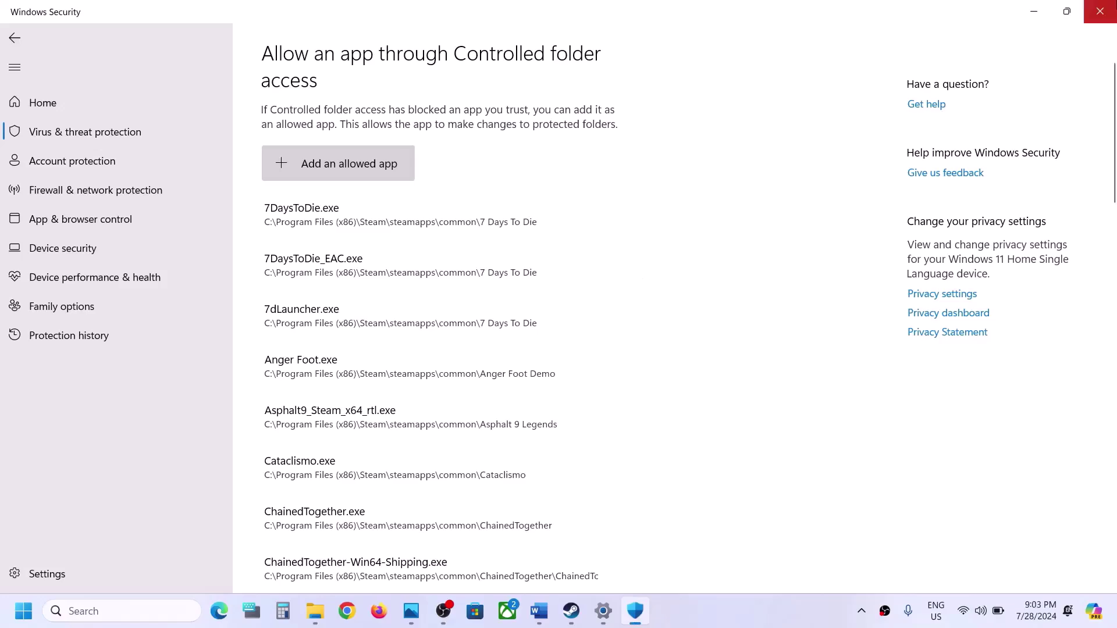
left_click(1091, 16)
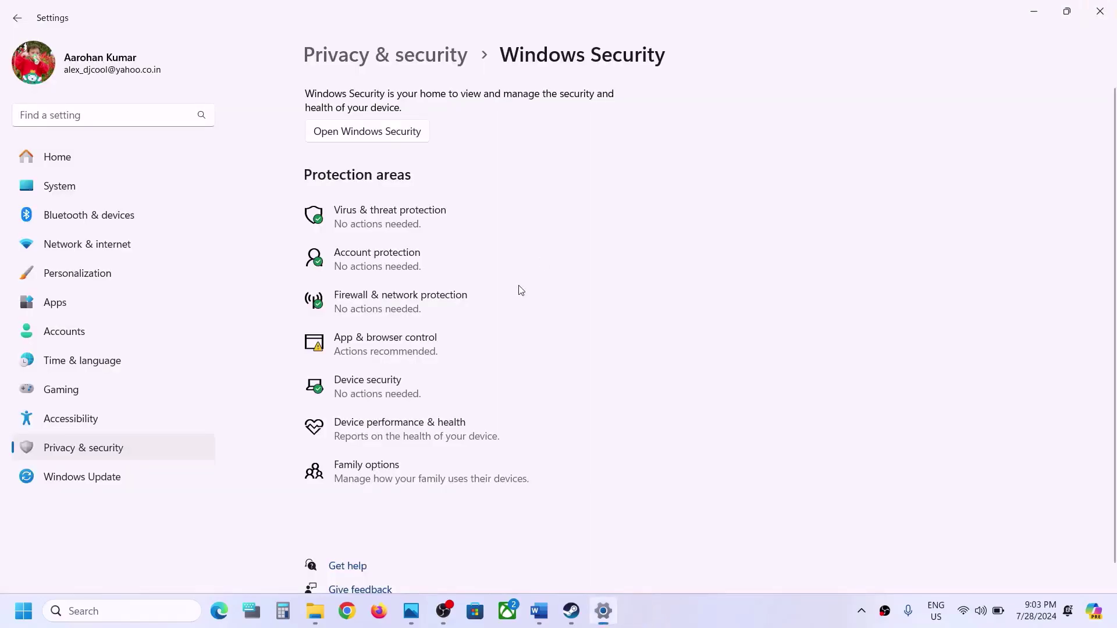
left_click(1099, 17)
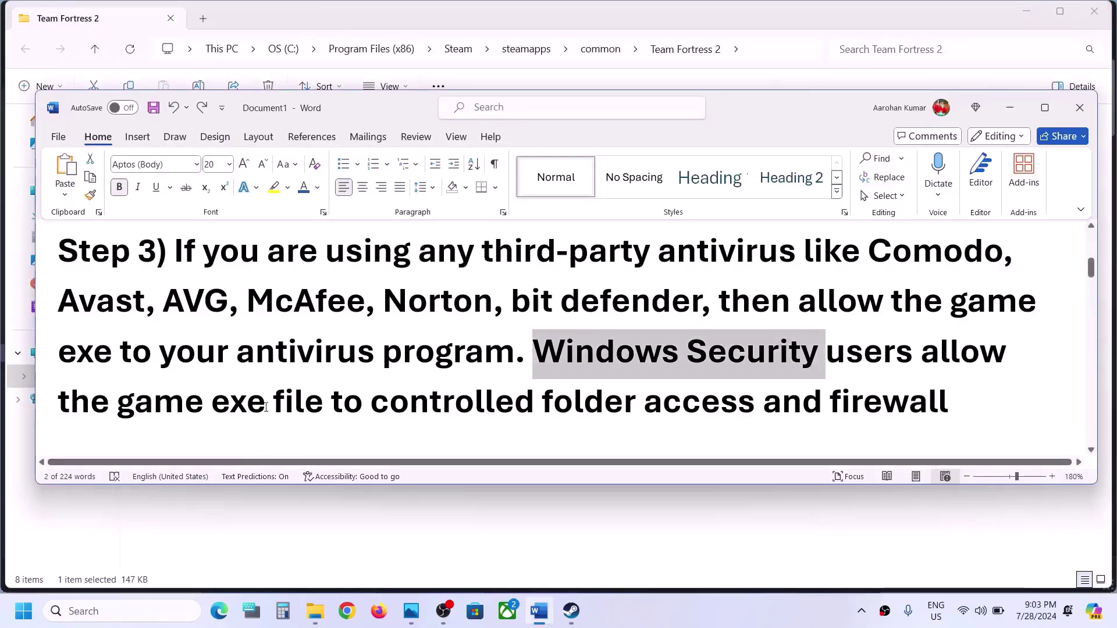
Step: Read Step 4 of the Word document on clean graphics driver installation, including the NVIDIA and AMD links
scroll(266, 406, "down", 5)
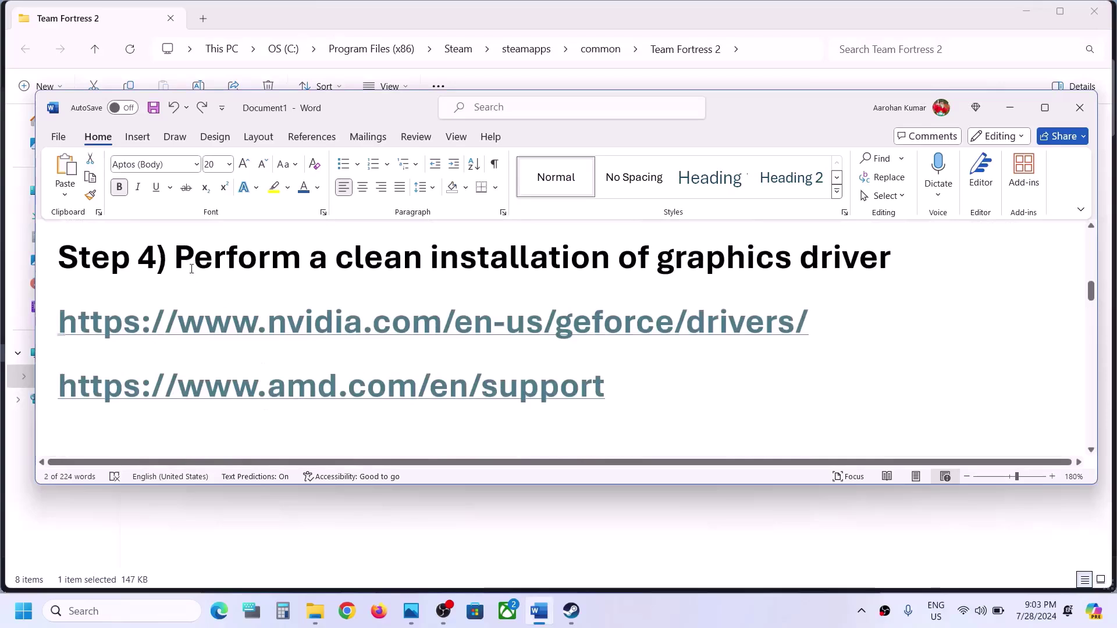
left_click_drag(191, 269, 839, 276)
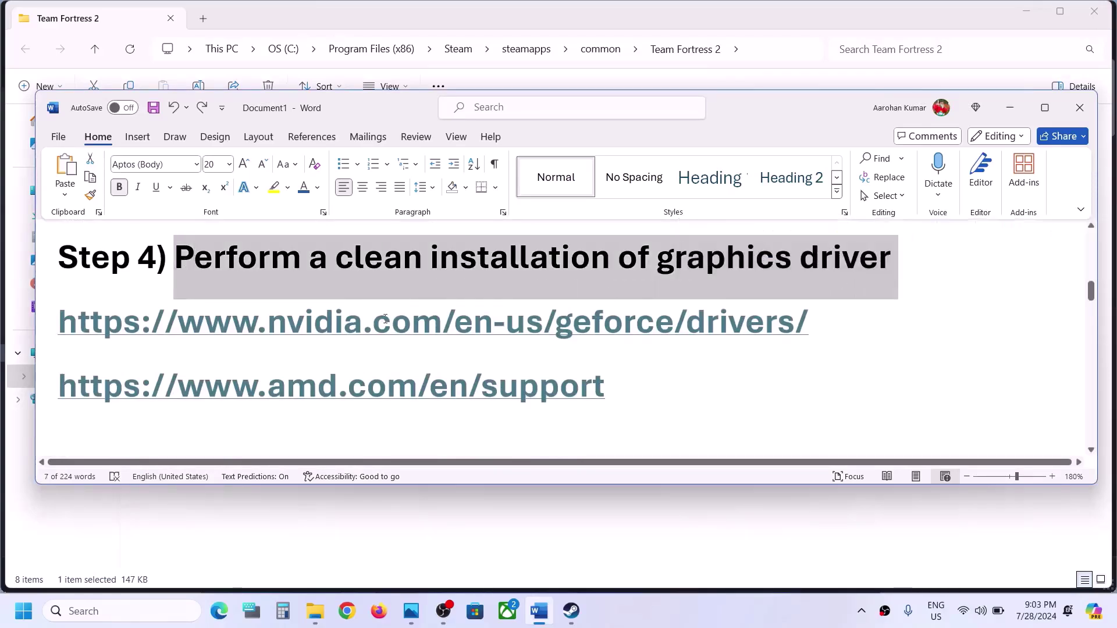
left_click_drag(198, 324, 745, 349)
left_click_drag(257, 385, 597, 386)
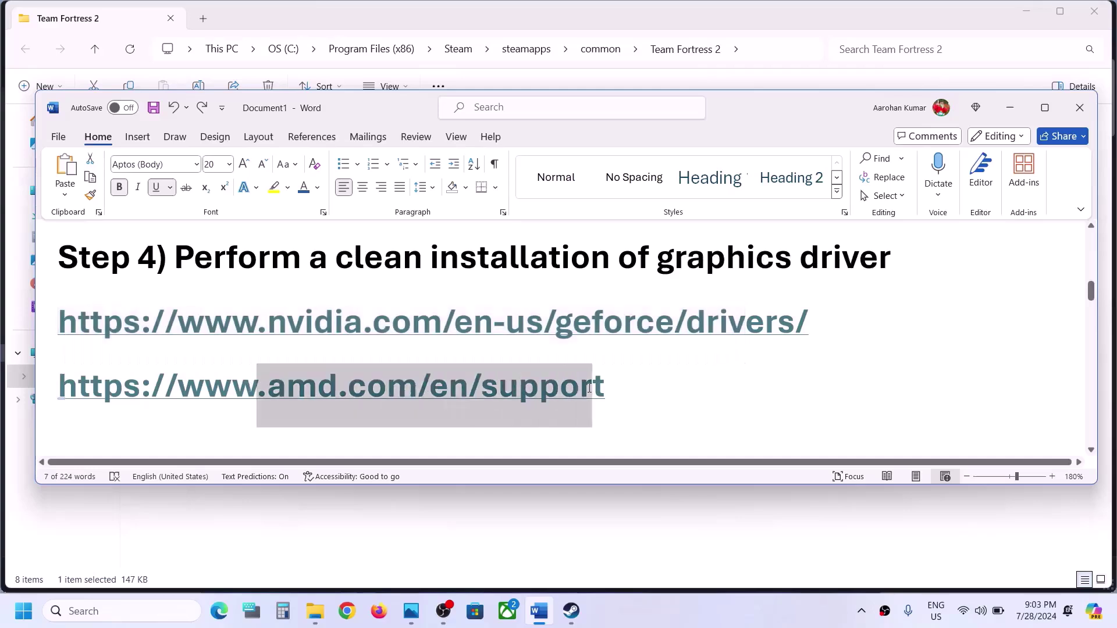
left_click_drag(617, 264, 746, 229)
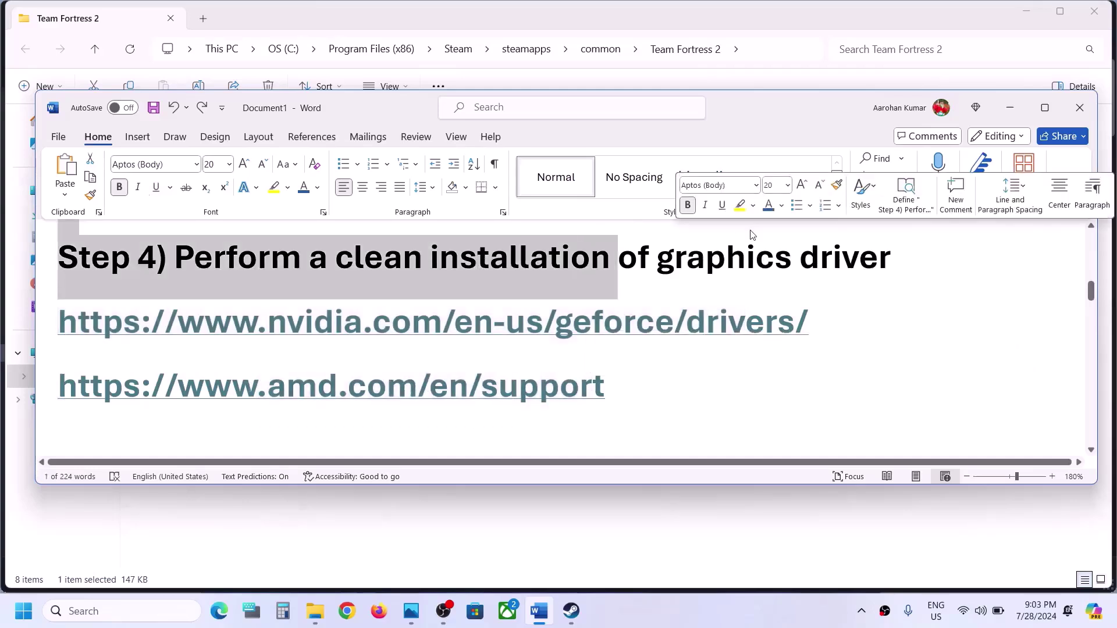
Step: In Chrome, search NVIDIA's driver downloads for GeForce RTX 30 Series (Notebooks), GeForce RTX 3050 Laptop GPU, on Windows 11
left_click(729, 625)
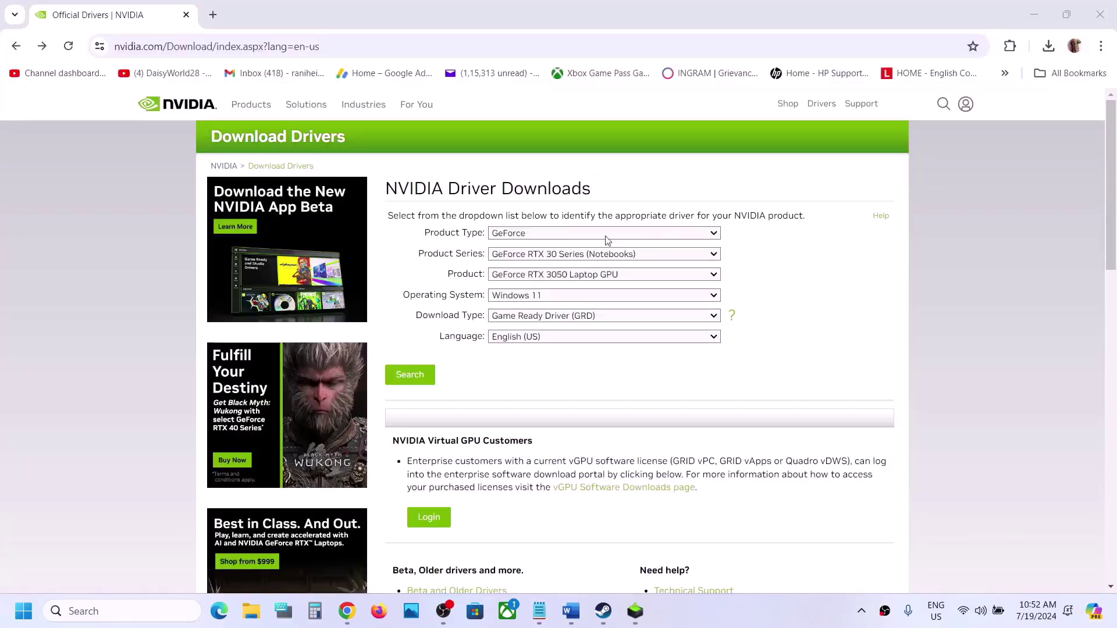
left_click(585, 233)
left_click(579, 242)
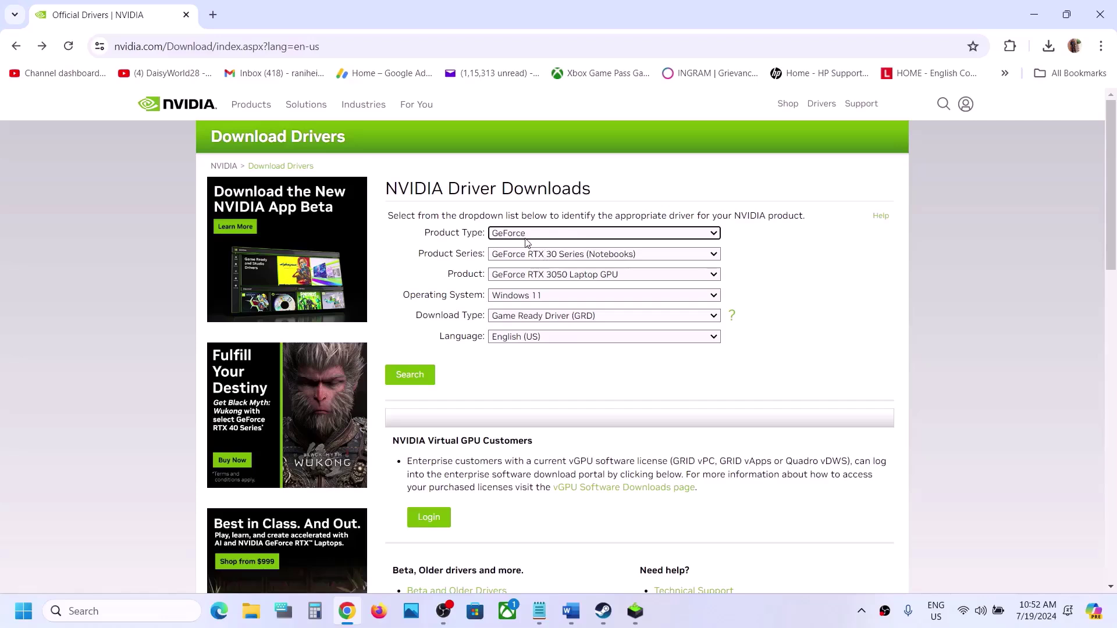
left_click(546, 254)
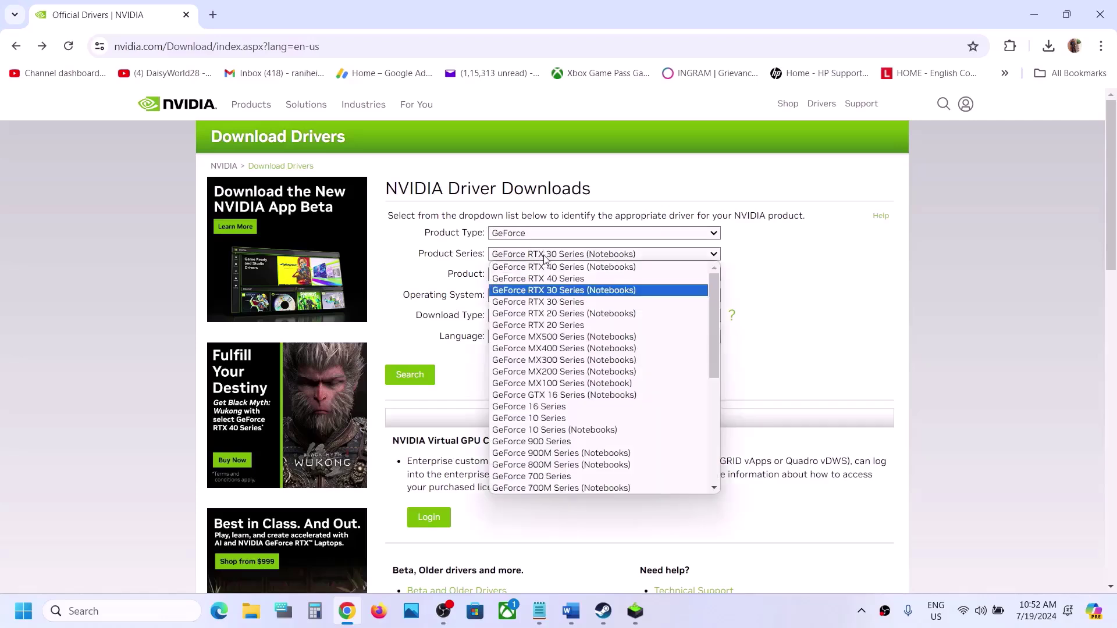
left_click(579, 292)
left_click(568, 274)
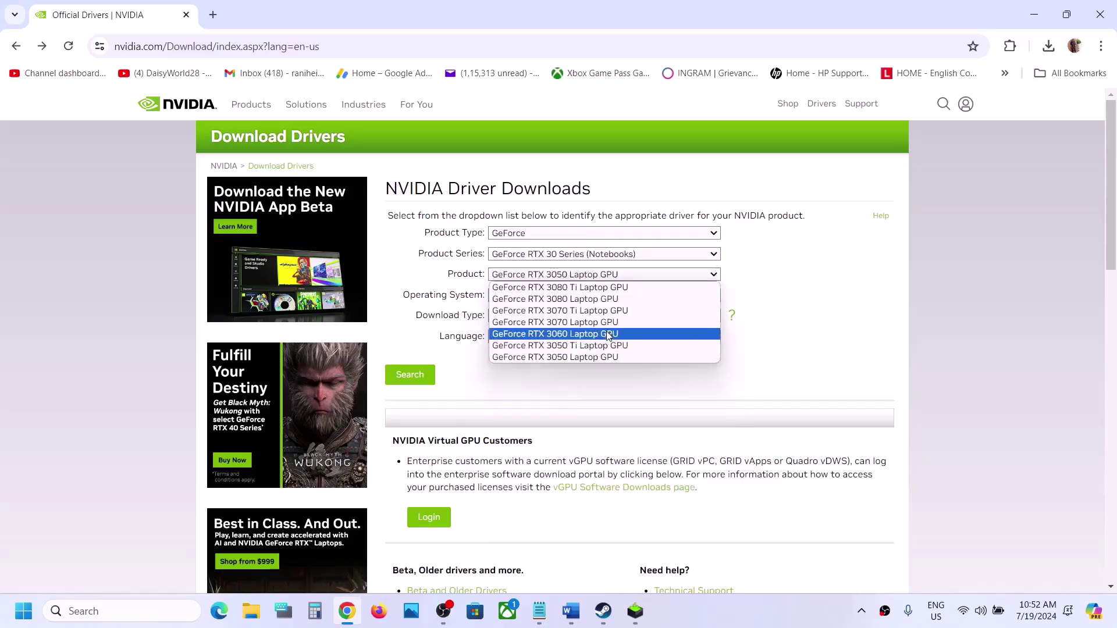
left_click(599, 357)
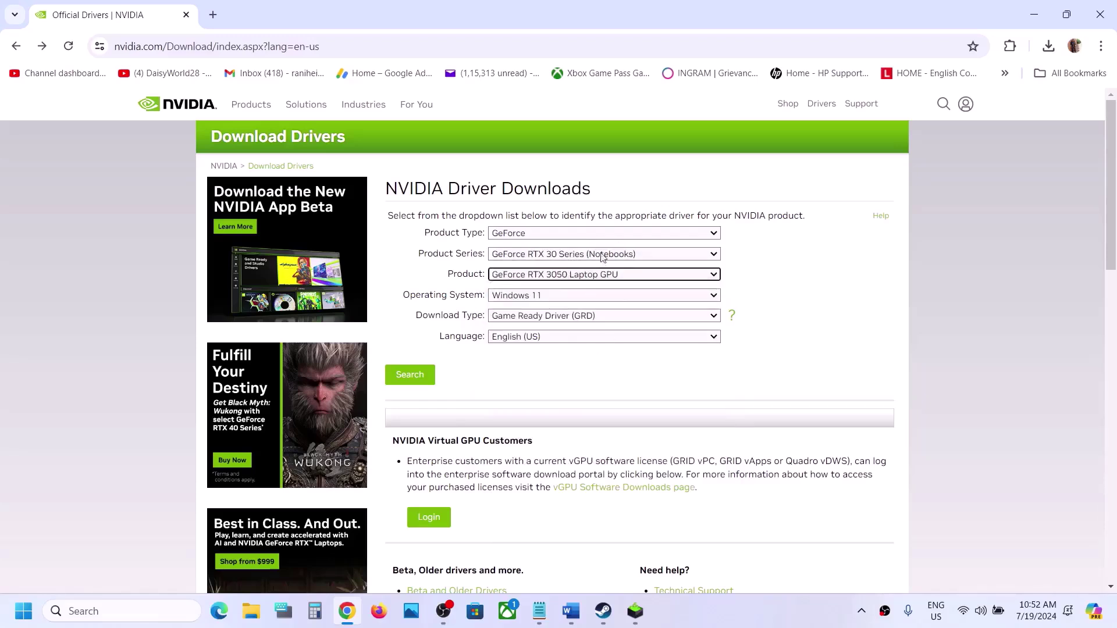
left_click(541, 300)
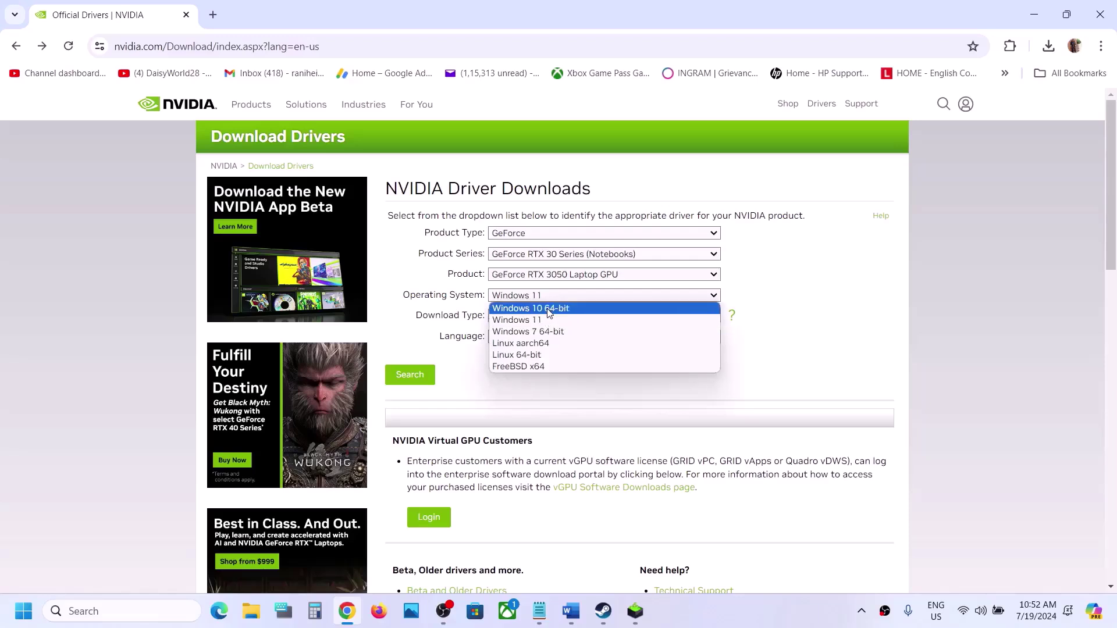
left_click(548, 321)
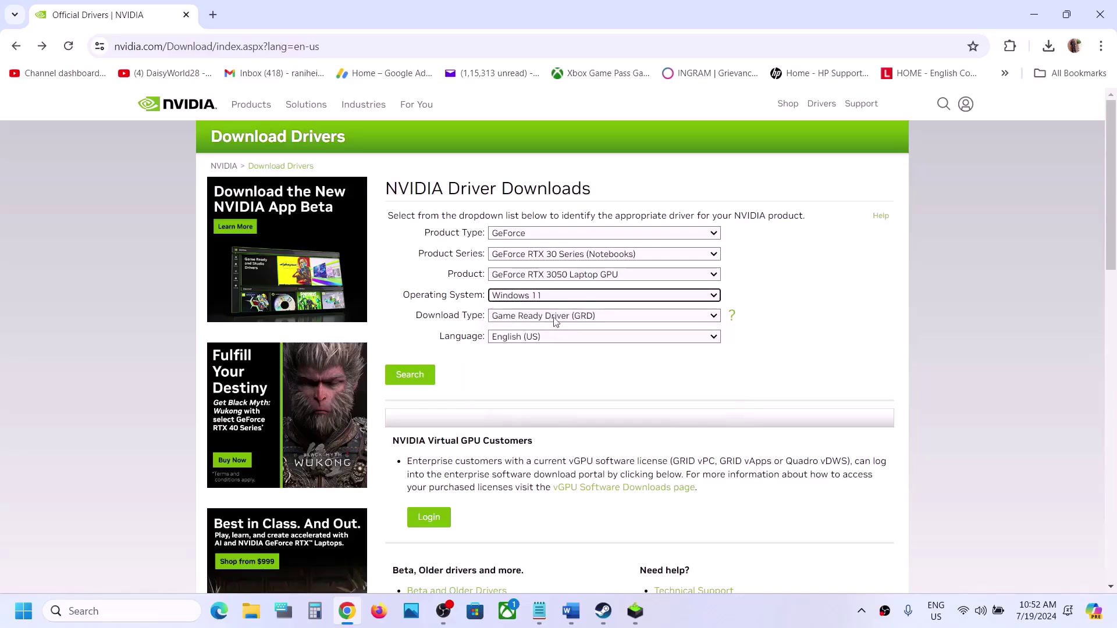
left_click(410, 375)
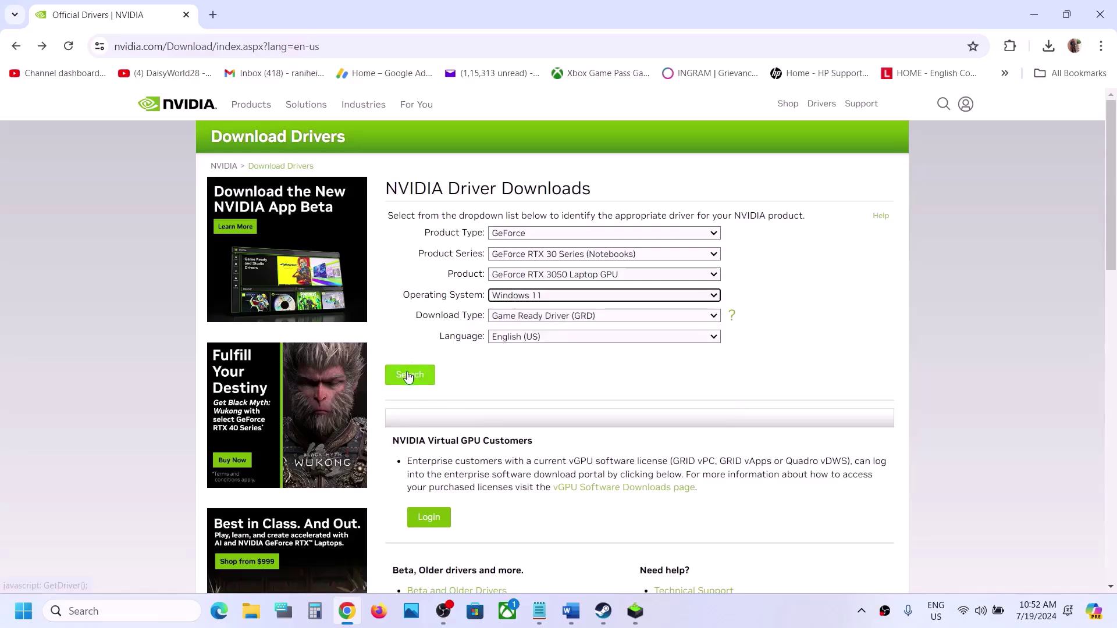
Step: Download the 560.70 notebook driver found and check its progress in the browser's recent downloads
left_click(431, 299)
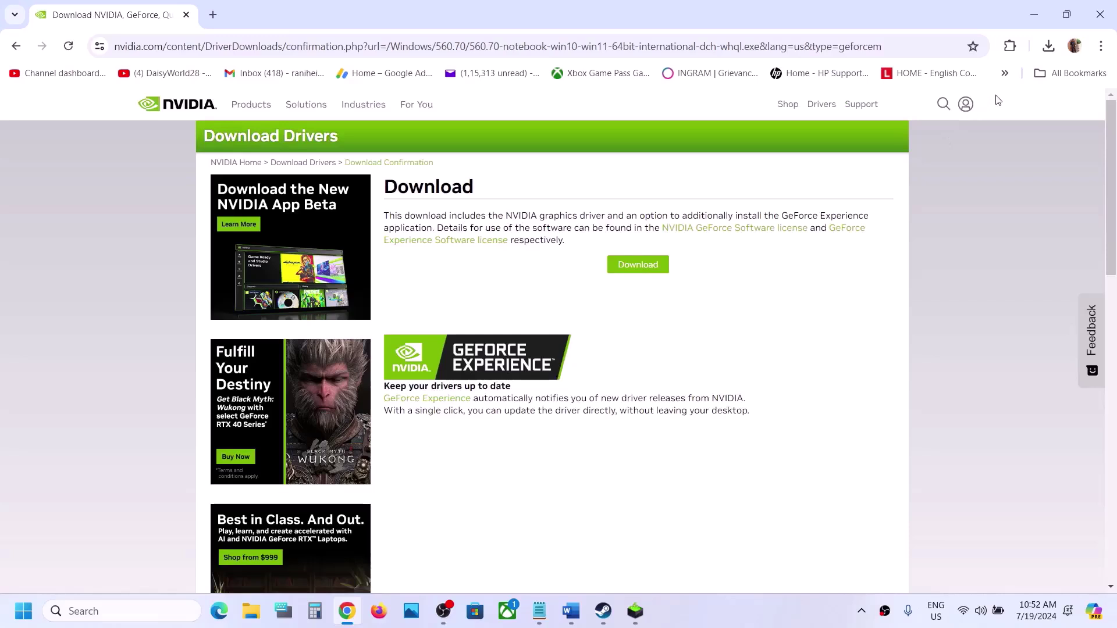
left_click(651, 267)
left_click(1048, 46)
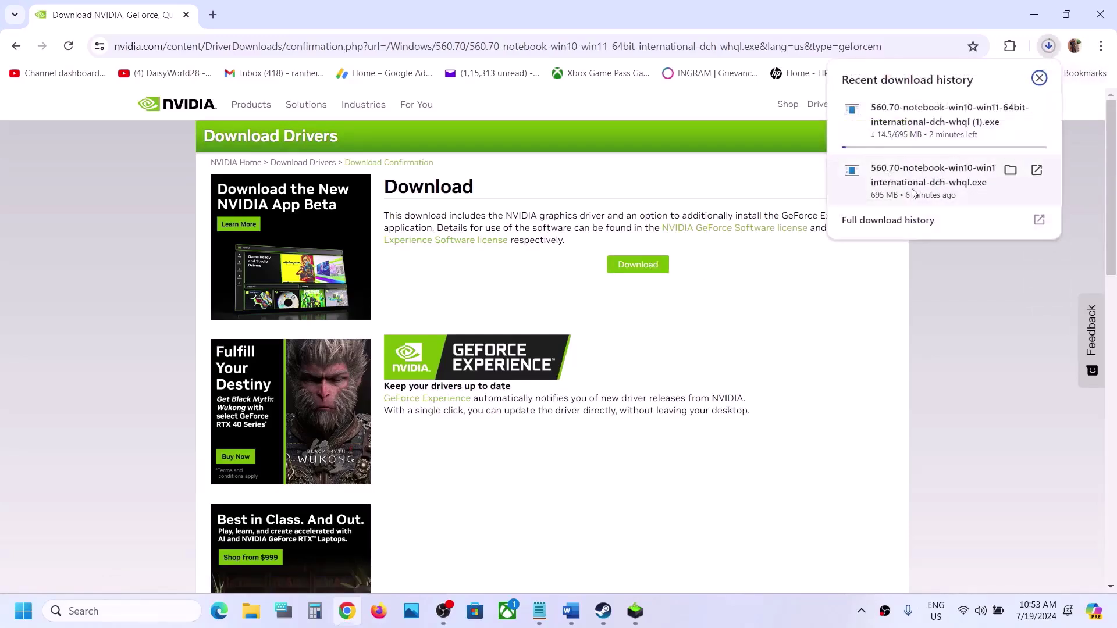
Step: In the NVIDIA Installer, accept the license for driver and GeForce Experience, and start a Custom (Advanced) installation with clean installation enabled
left_click(634, 621)
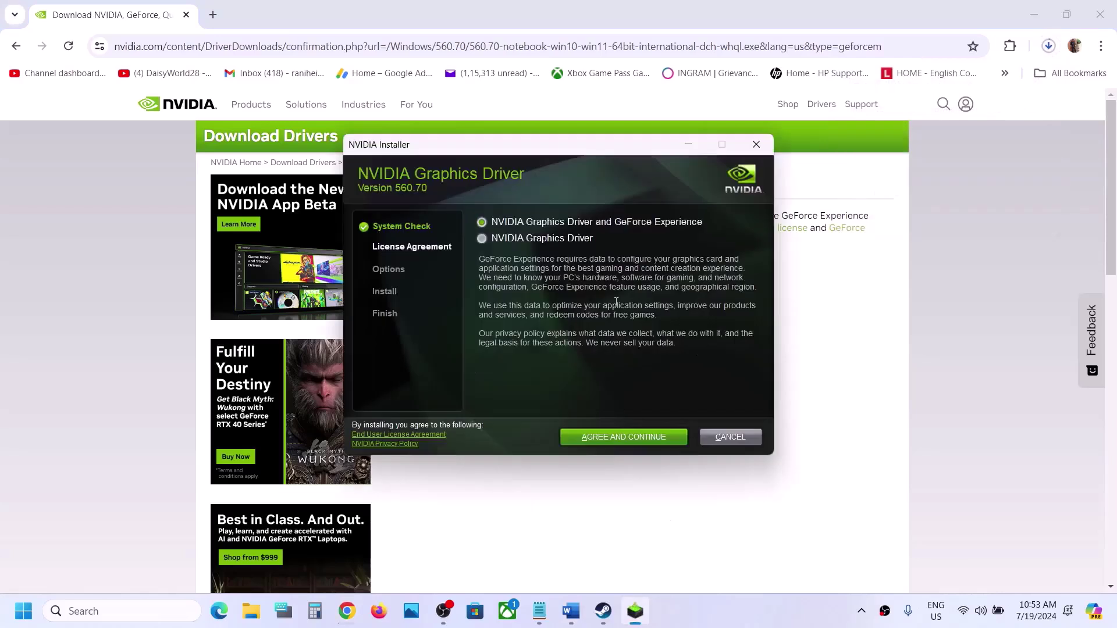
left_click(610, 436)
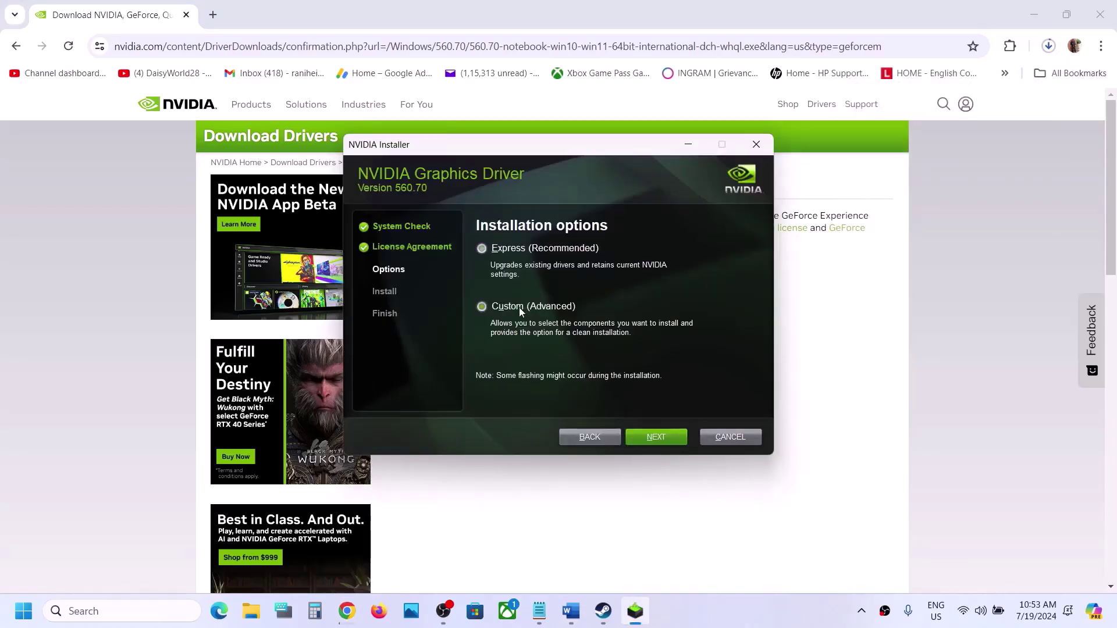
left_click(645, 436)
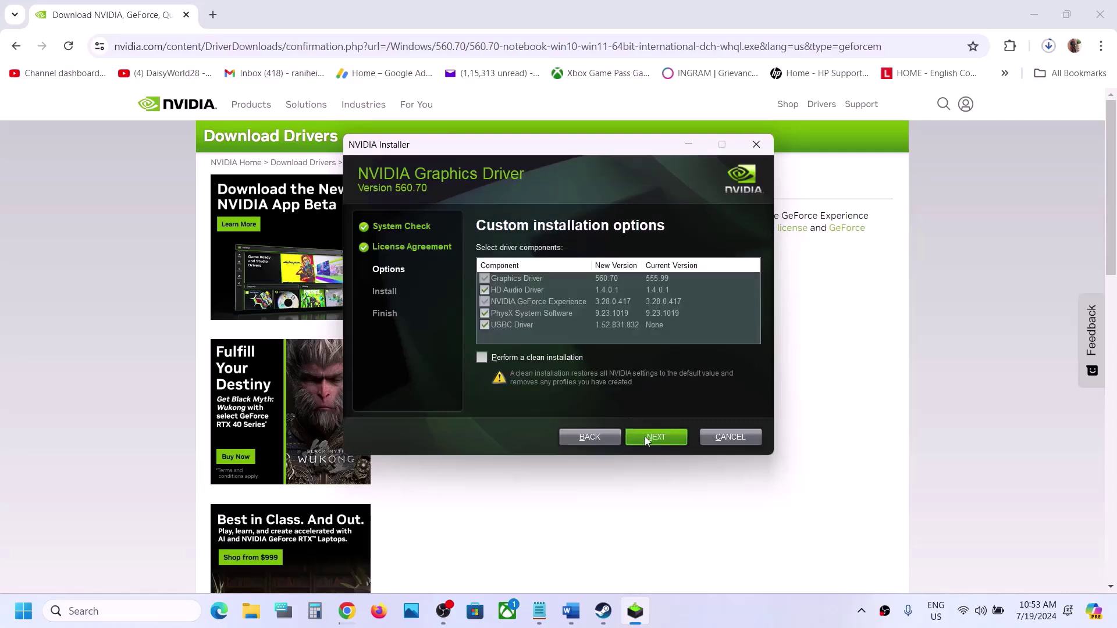
left_click(482, 358)
left_click(659, 439)
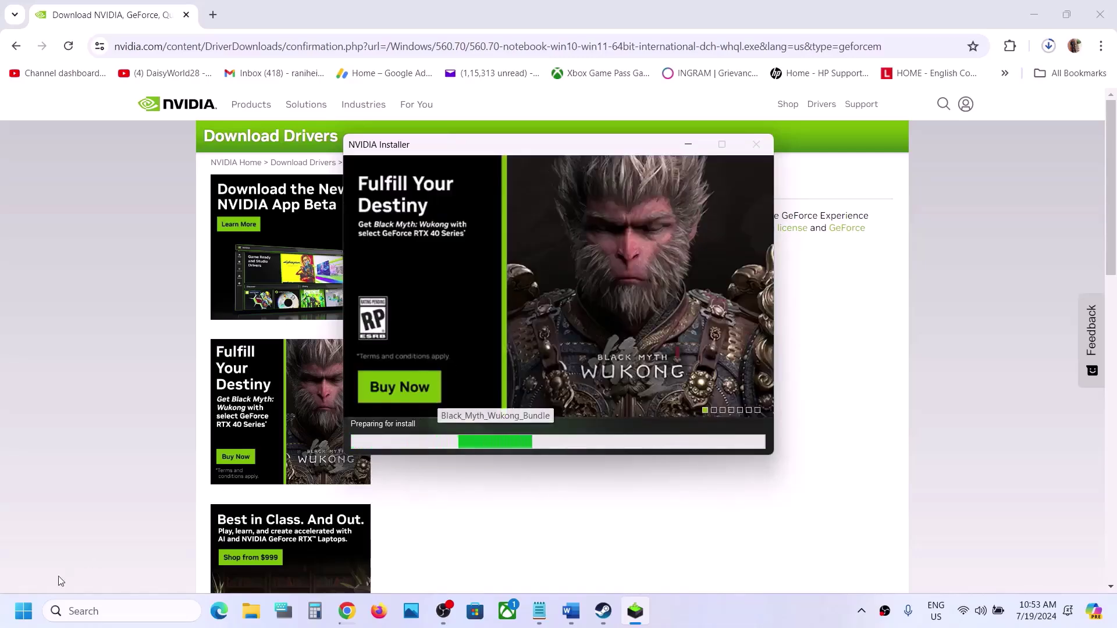
Step: Bring up the computer's power options while the driver installation is running
left_click(23, 611)
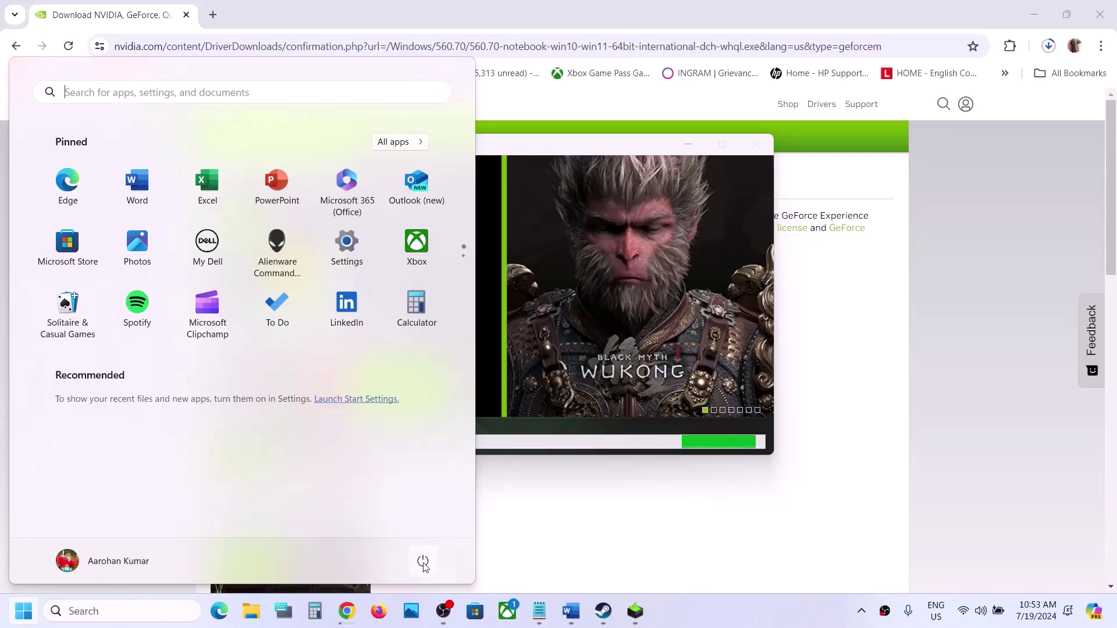
left_click(423, 562)
left_click(732, 618)
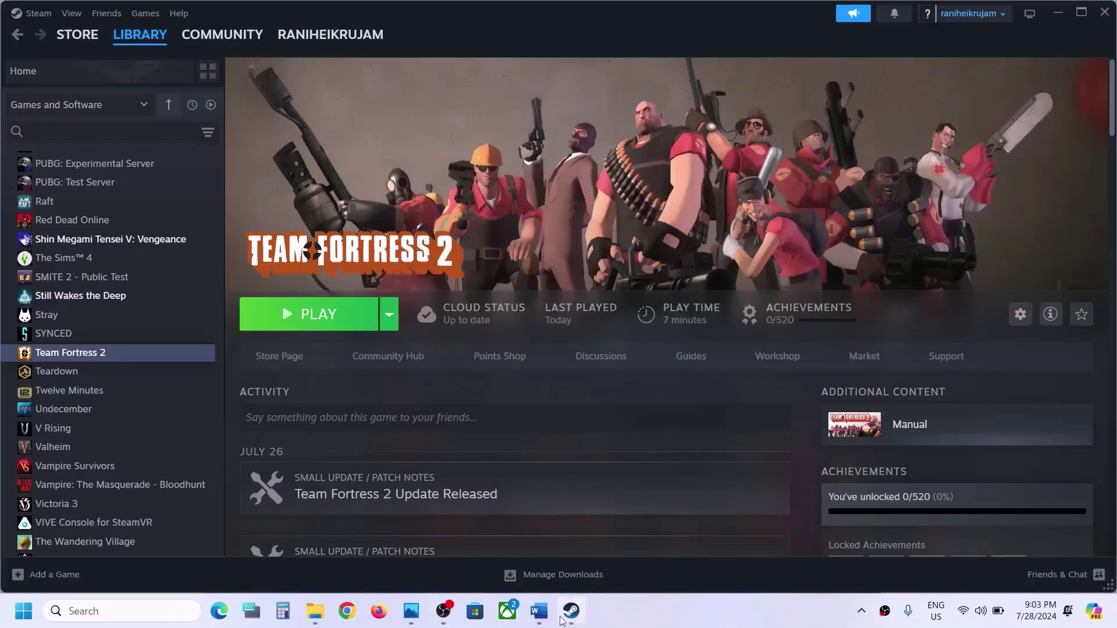
Step: Copy the word "graphics" from Step 5 of the Word document and search Windows with it to open Graphics settings
left_click(539, 611)
scroll(470, 410, "down", 3)
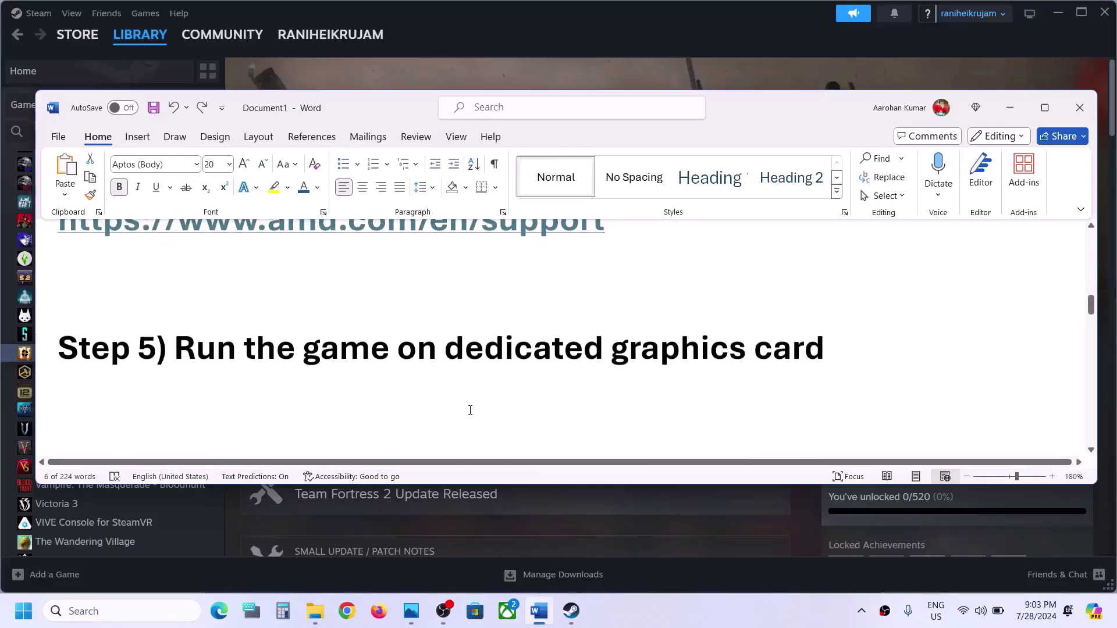
double_click(676, 336)
key("ctrl+c")
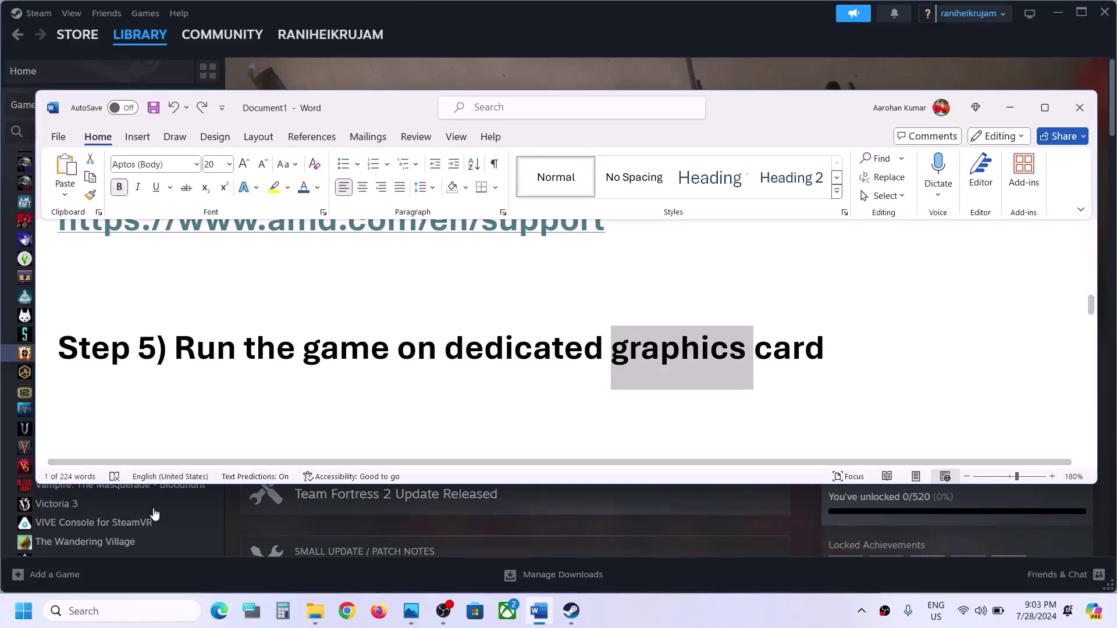
left_click(95, 614)
key("ctrl+v")
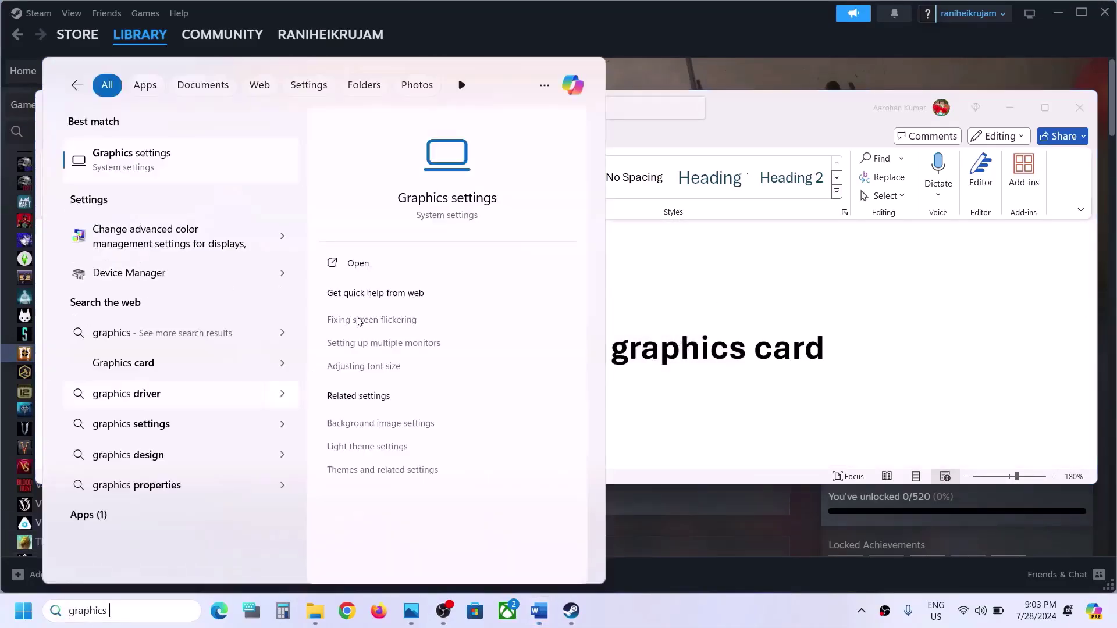
left_click(127, 155)
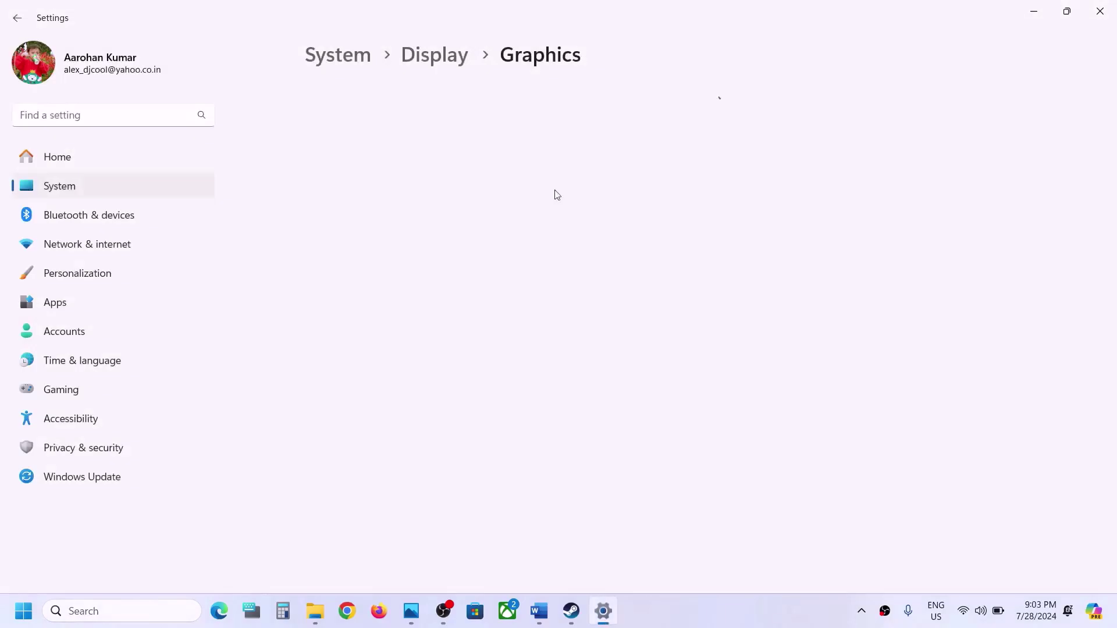
Step: Add the tf application from the Steam common\Team Fortress 2 folder to the custom graphics options for apps
left_click(337, 265)
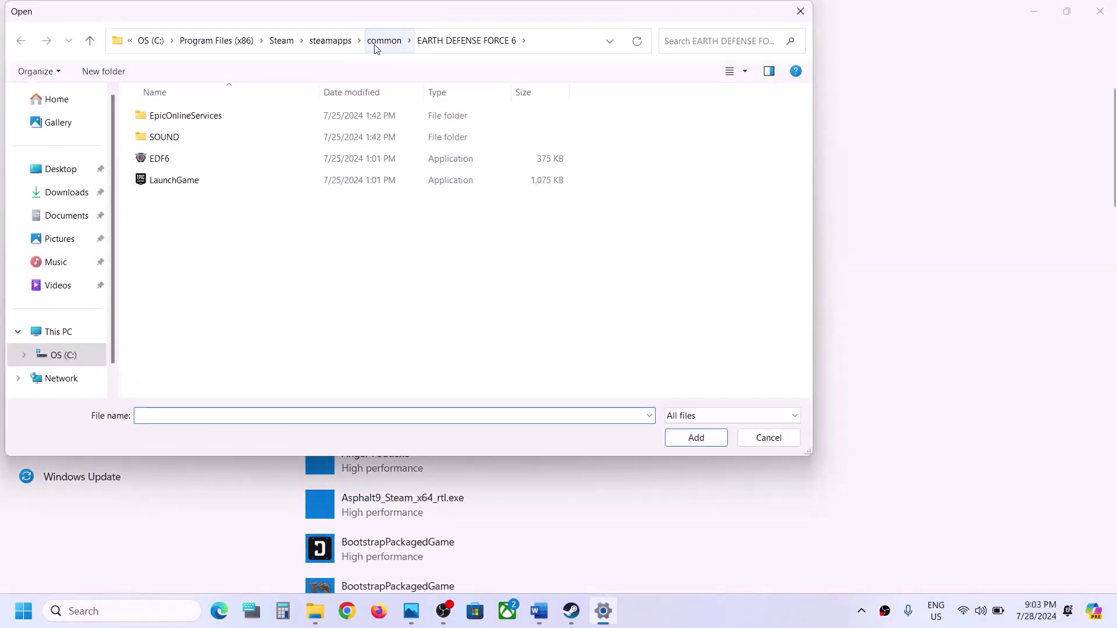
left_click(388, 41)
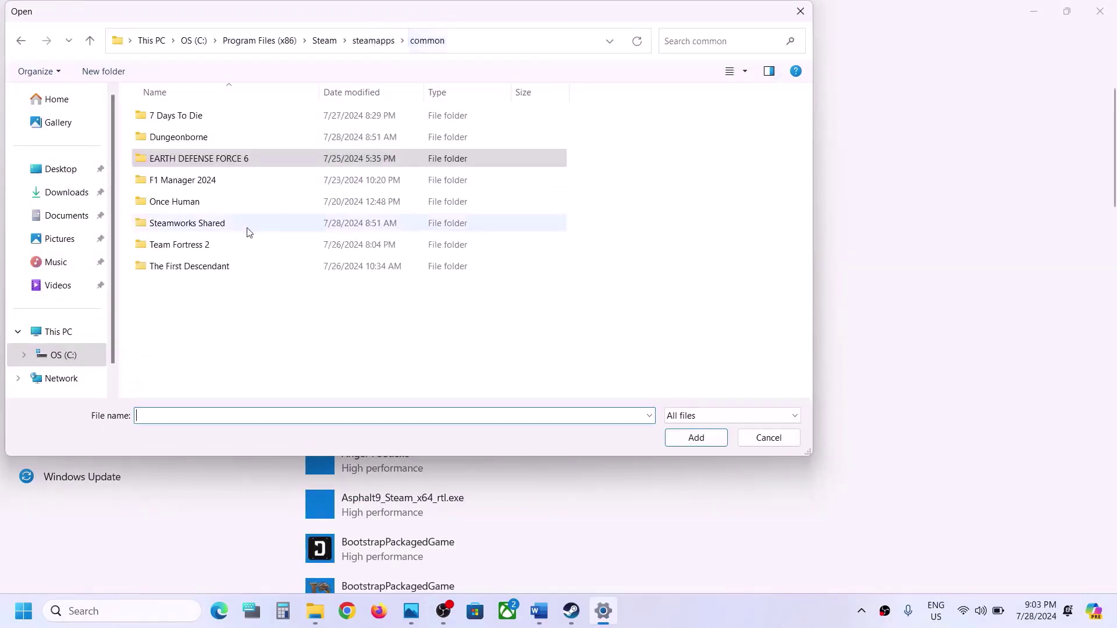
double_click(169, 244)
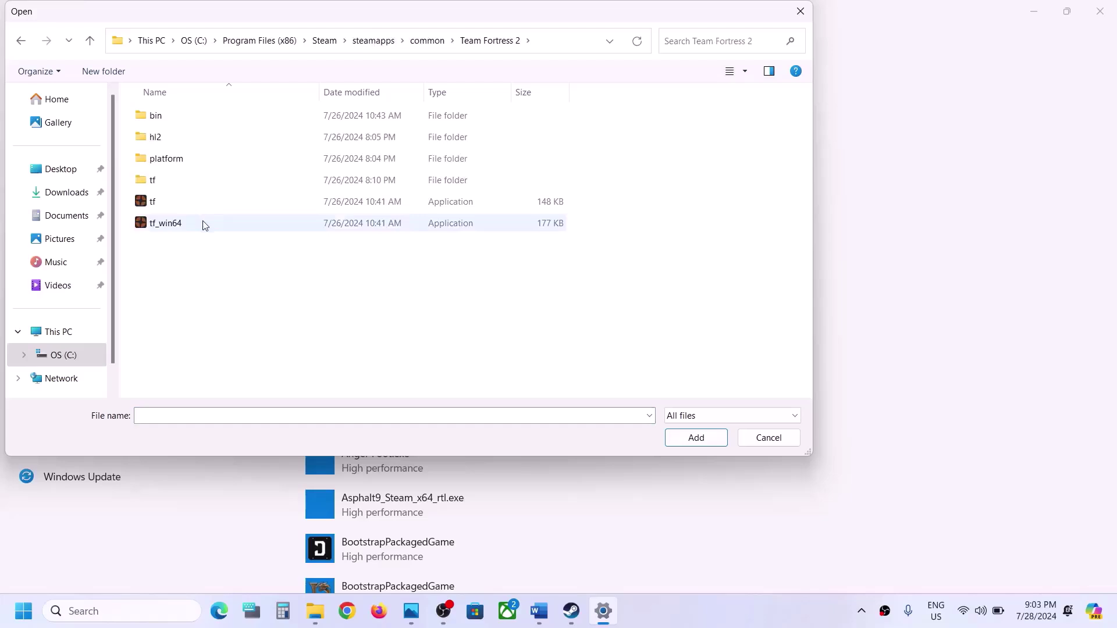
left_click(157, 202)
left_click(694, 437)
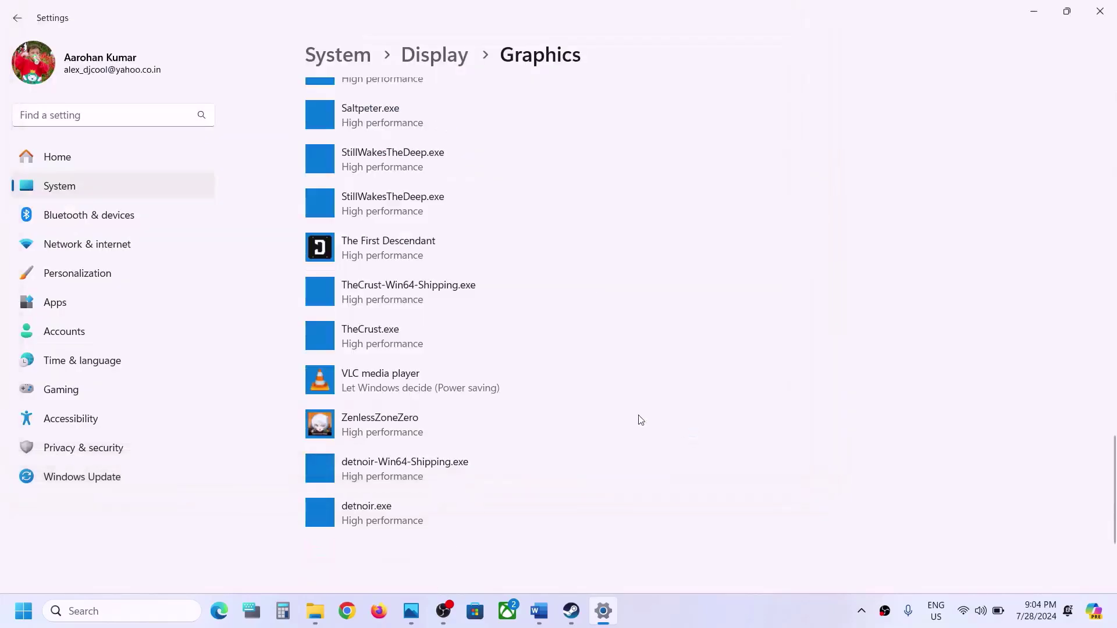
Step: Set the graphics preference of tf to High performance and save it
left_click(518, 454)
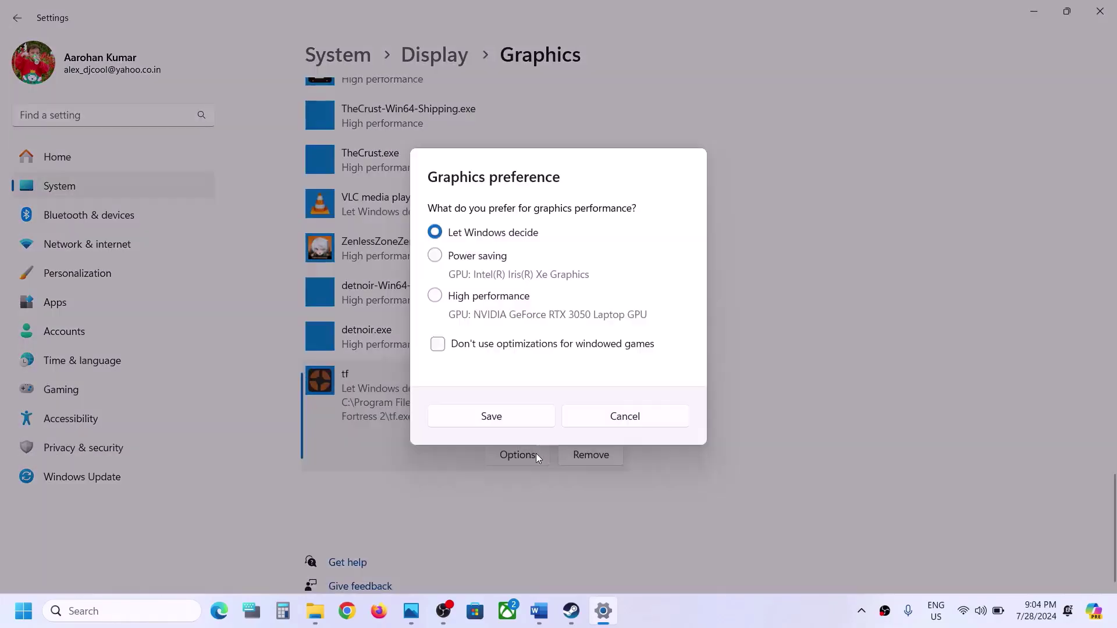
left_click(469, 298)
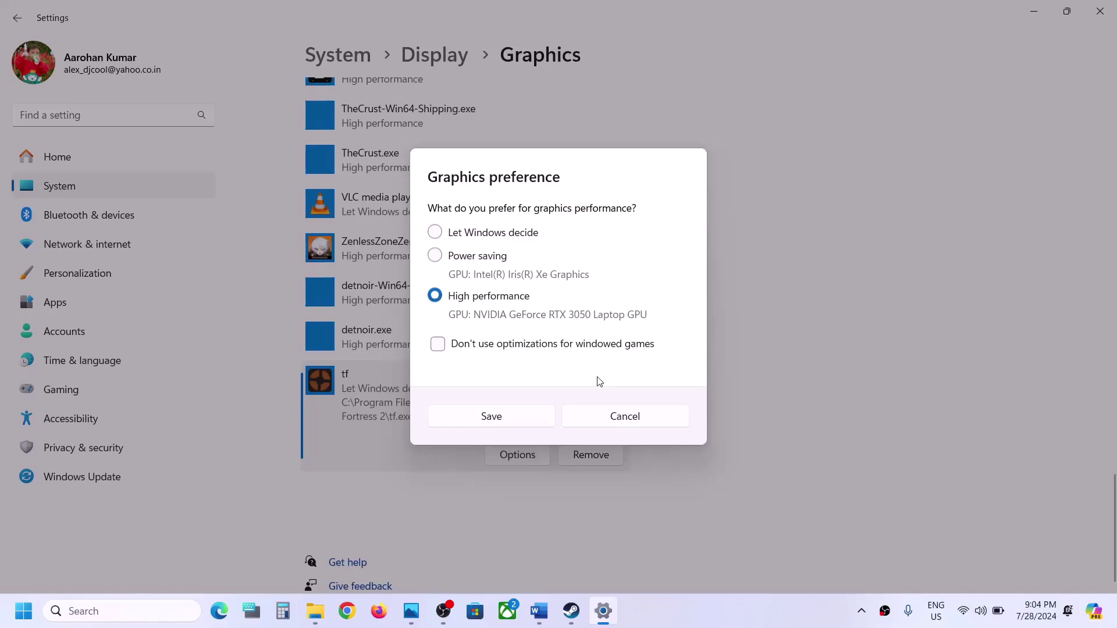
left_click(528, 423)
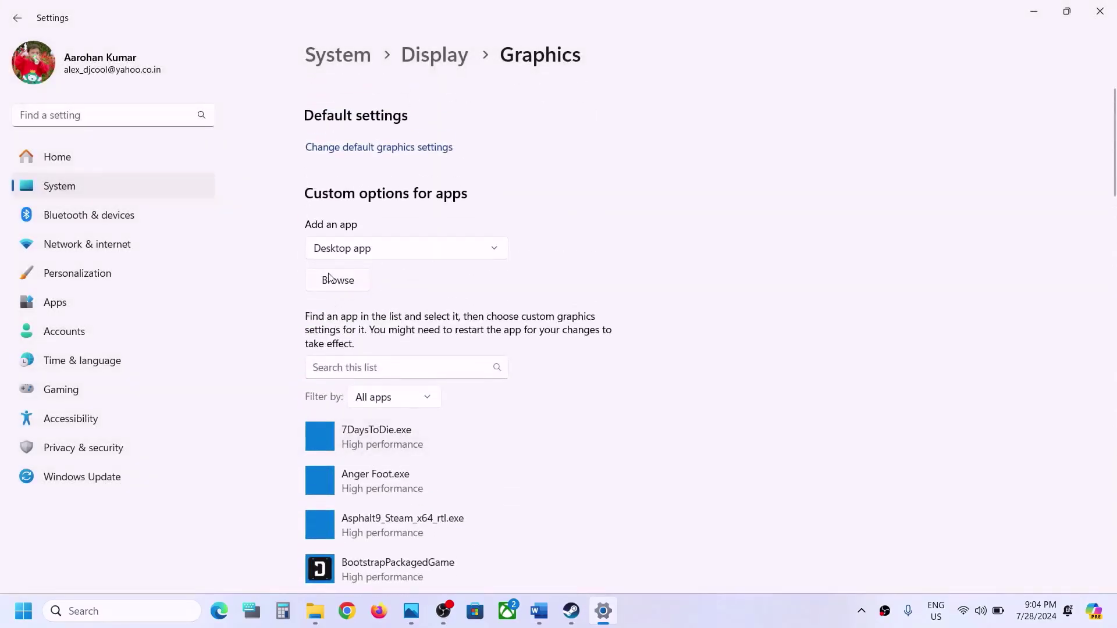
Step: Add tf_win64 from the Team Fortress 2 folder, save its graphics preference as High performance, and close Settings
left_click(328, 278)
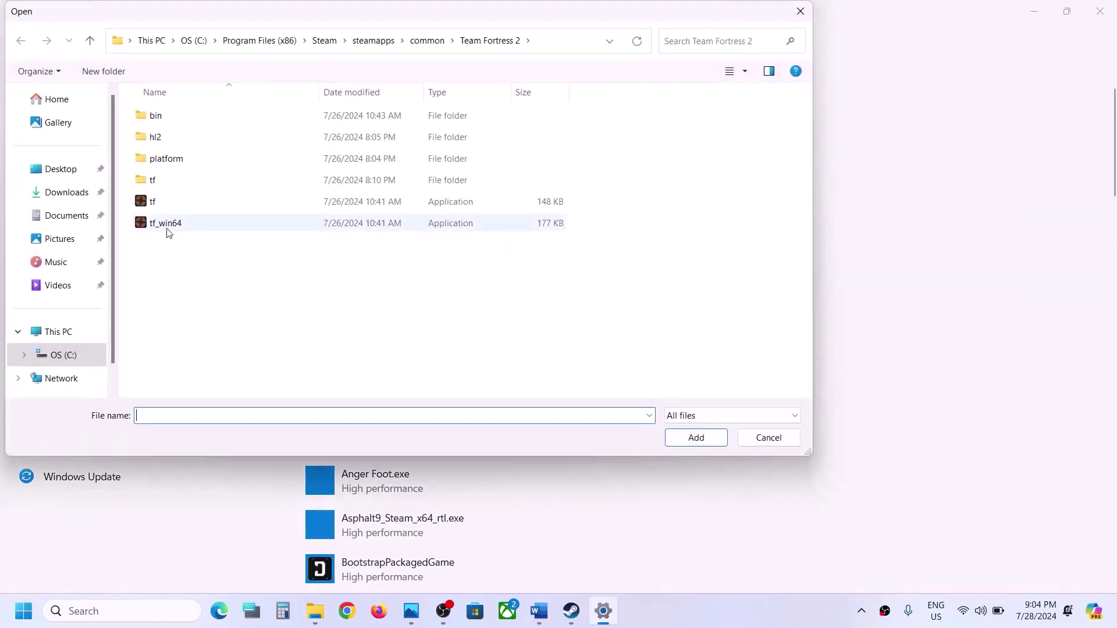
left_click(167, 228)
left_click(693, 438)
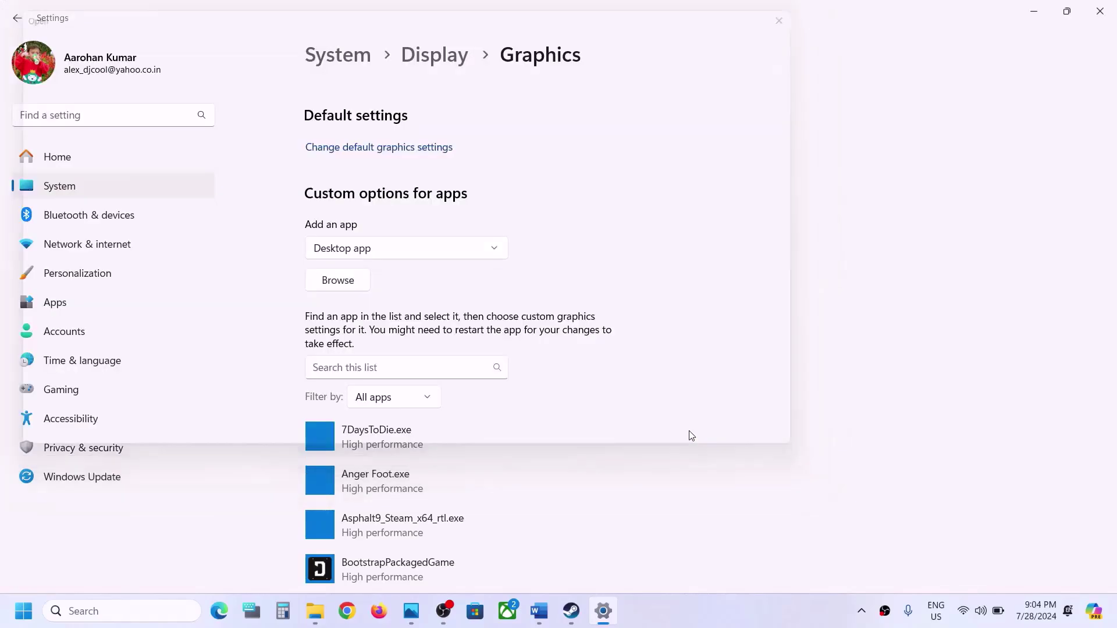
left_click(528, 457)
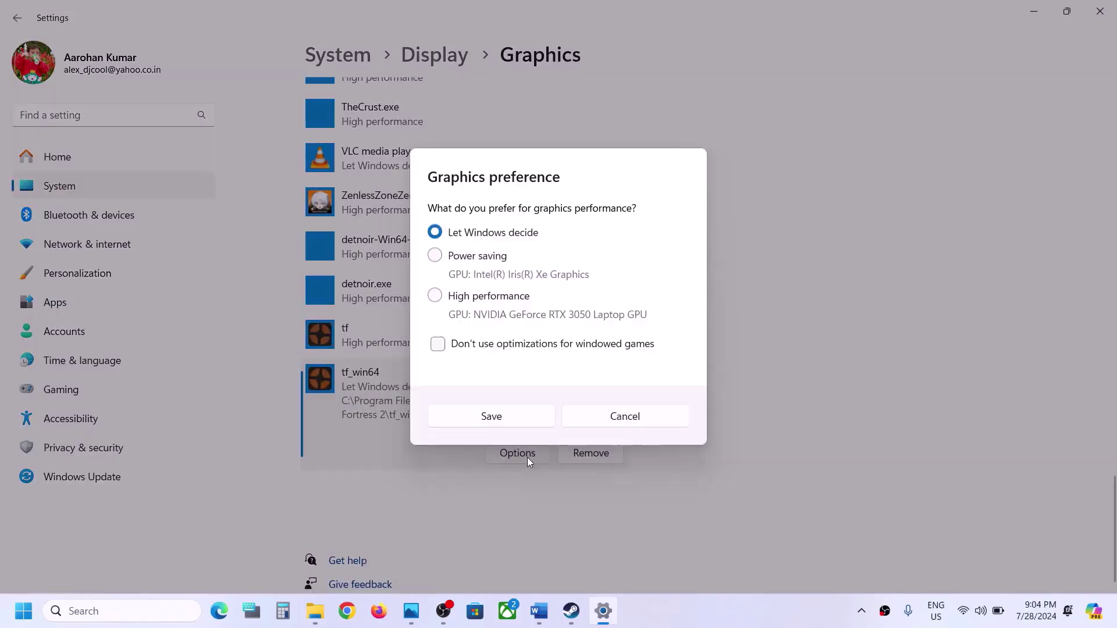
left_click(455, 294)
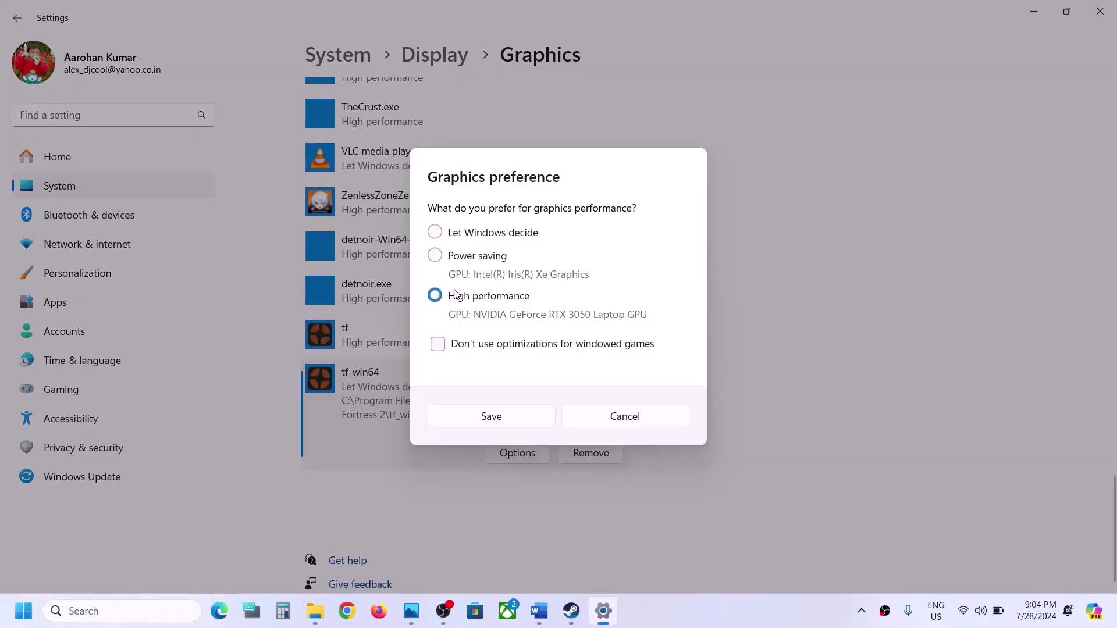
left_click(491, 416)
left_click(1110, 11)
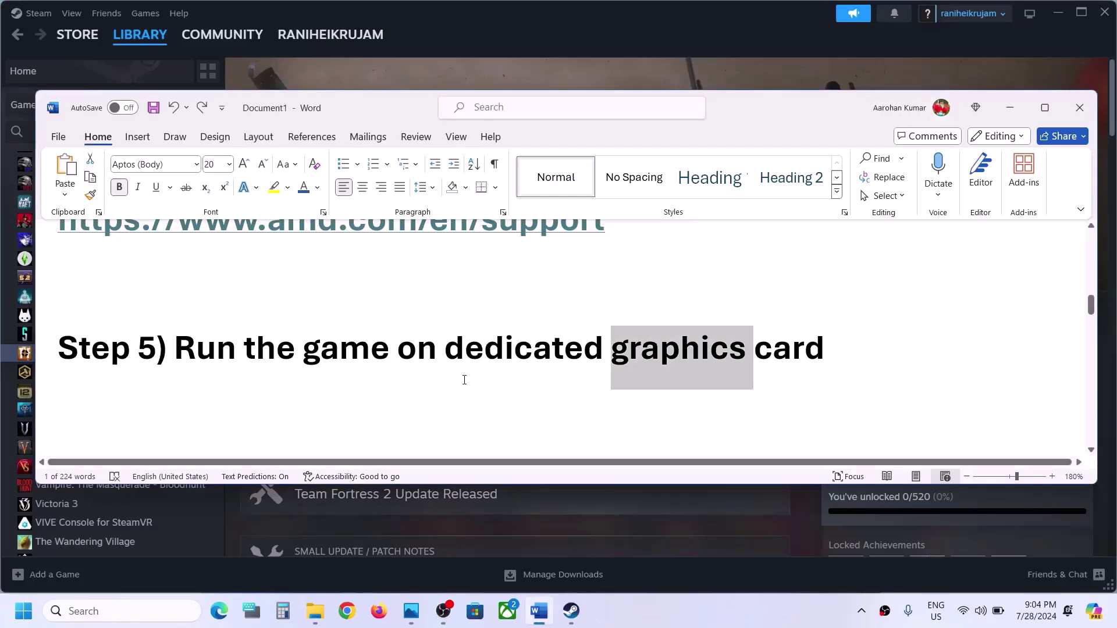
Step: Highlight Step 6 in the Word document, switch to Steam, and verify the integrity of the Team Fortress 2 game files
scroll(463, 379, "down", 3)
left_click_drag(247, 367, 520, 364)
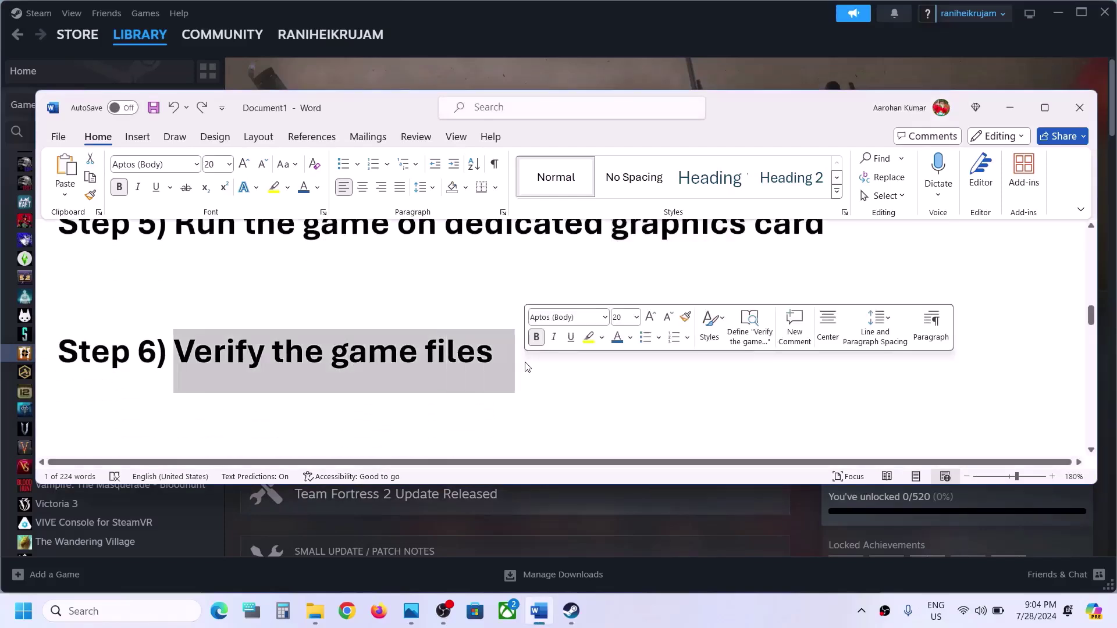
left_click(539, 16)
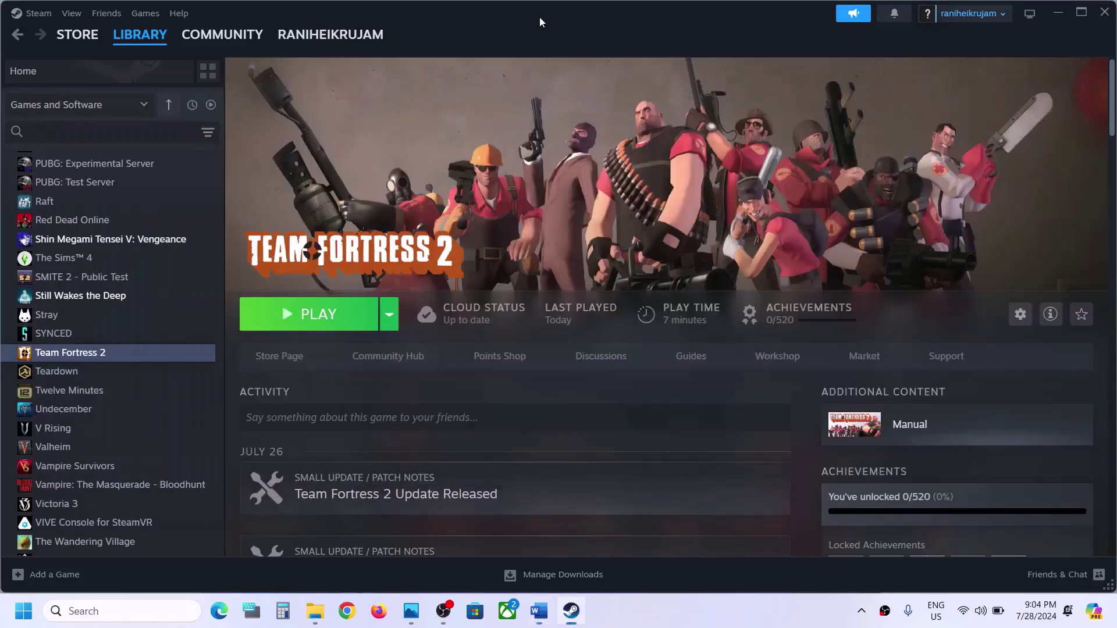
right_click(58, 354)
left_click(97, 472)
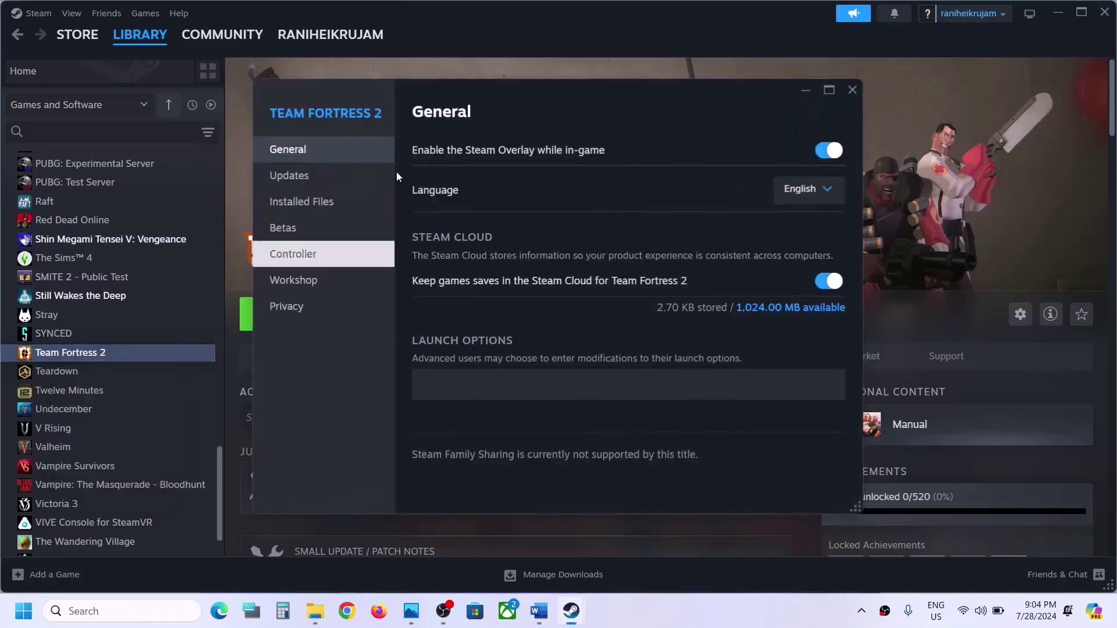
left_click(330, 214)
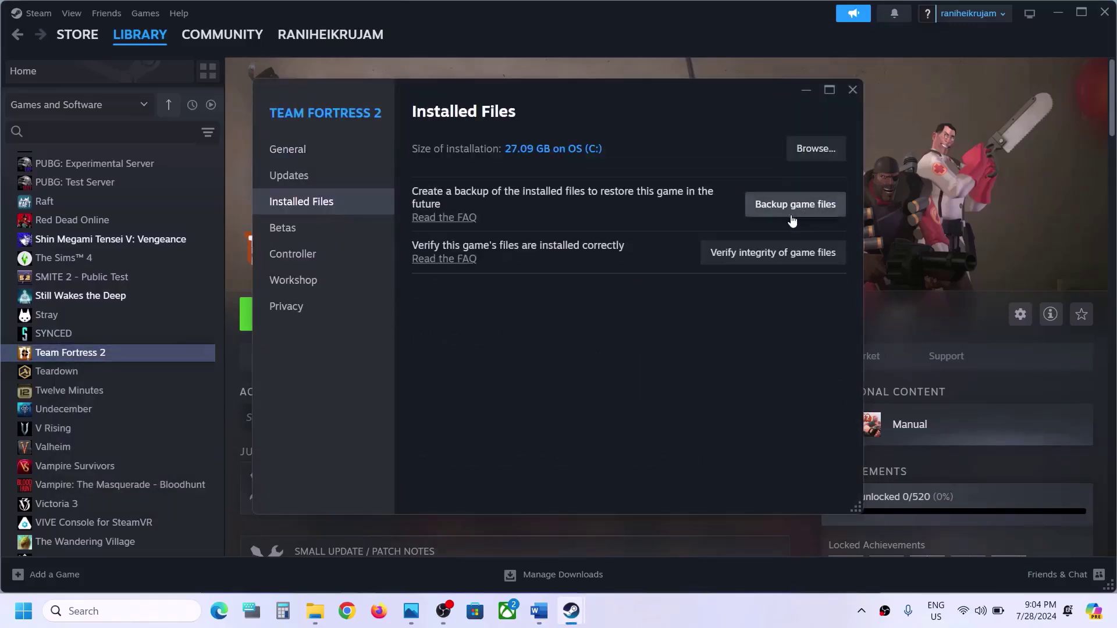
left_click(780, 254)
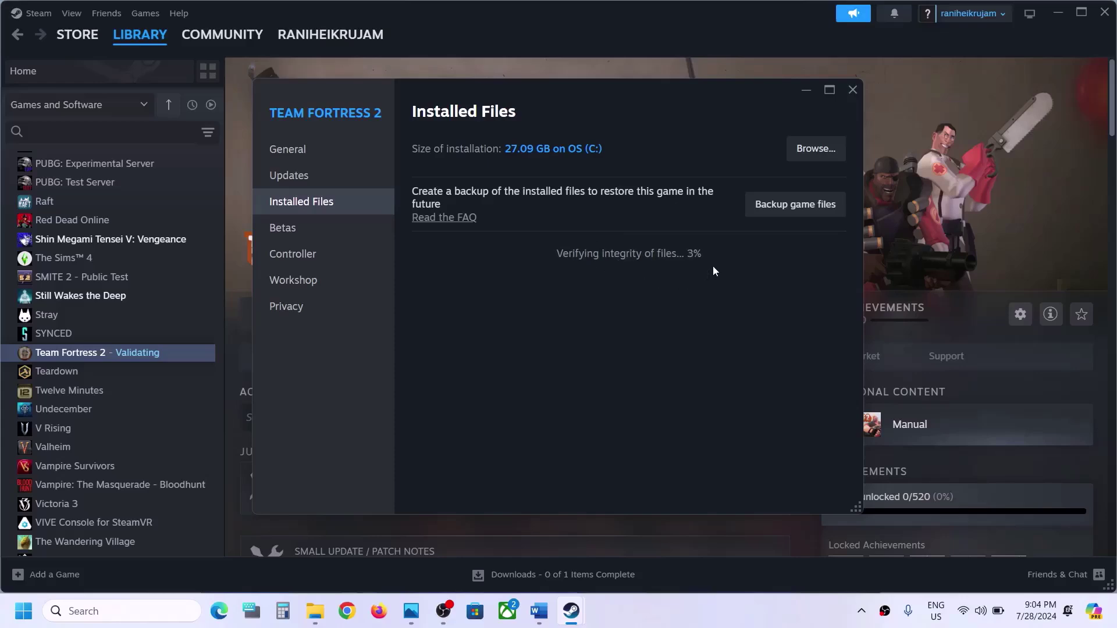
left_click(878, 244)
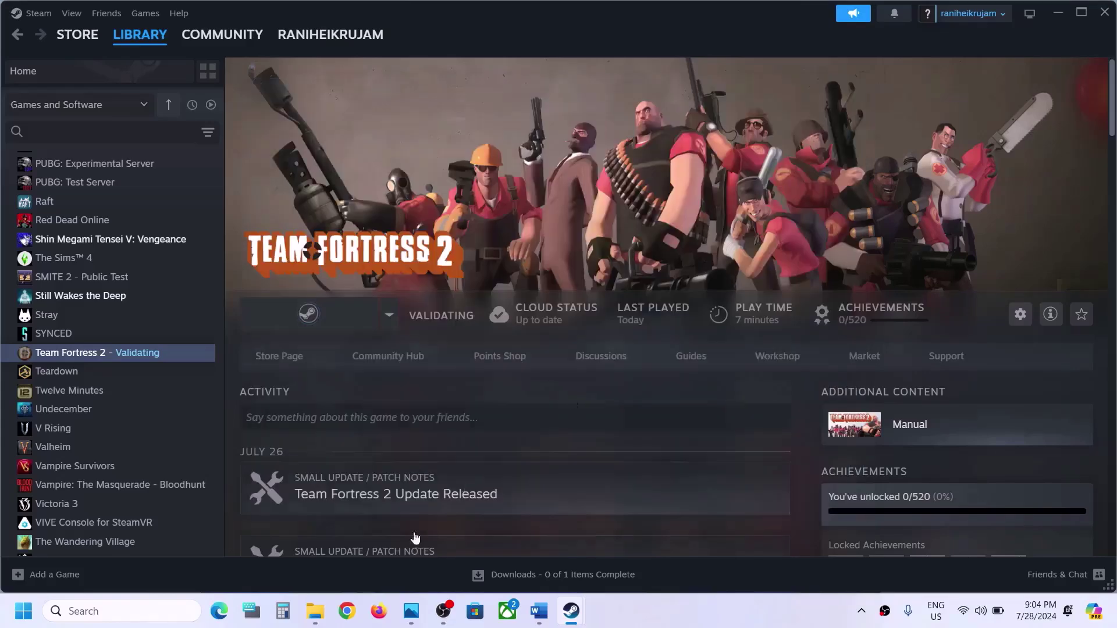
Step: Copy the Microsoft Visual C++ download link from Step 7 of the Word document and open it in Chrome
left_click(554, 611)
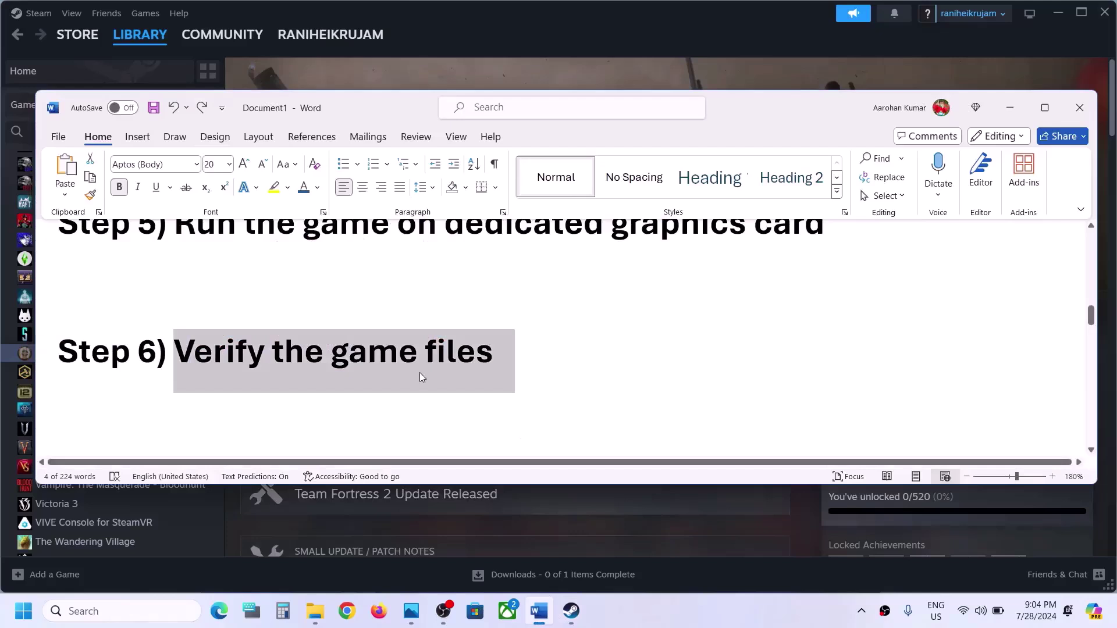
scroll(420, 373, "down", 5)
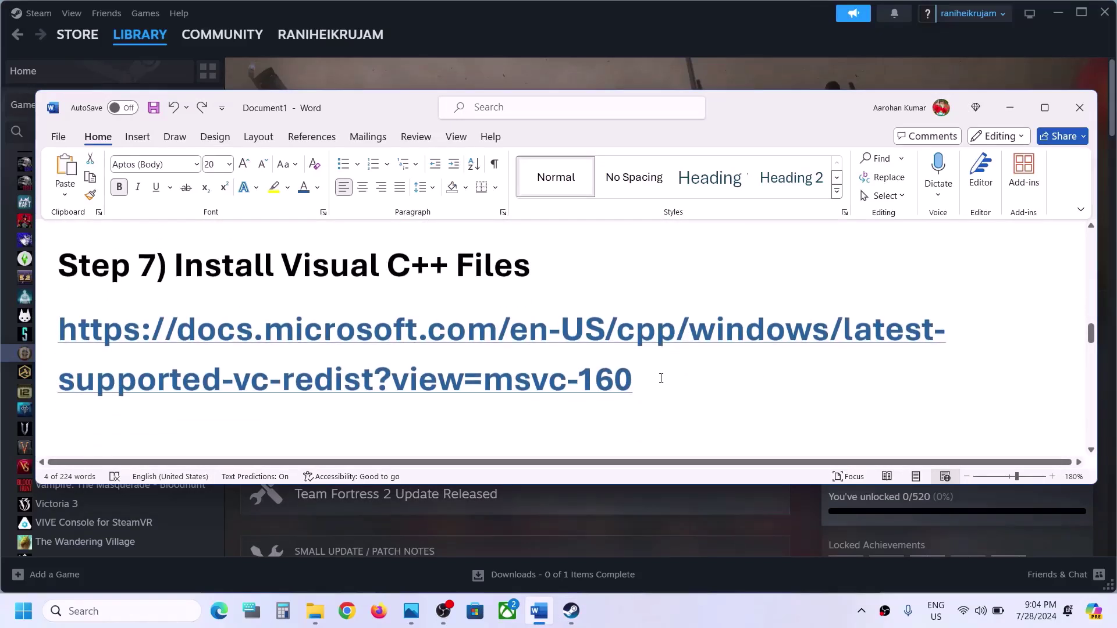
left_click_drag(661, 378, 58, 326)
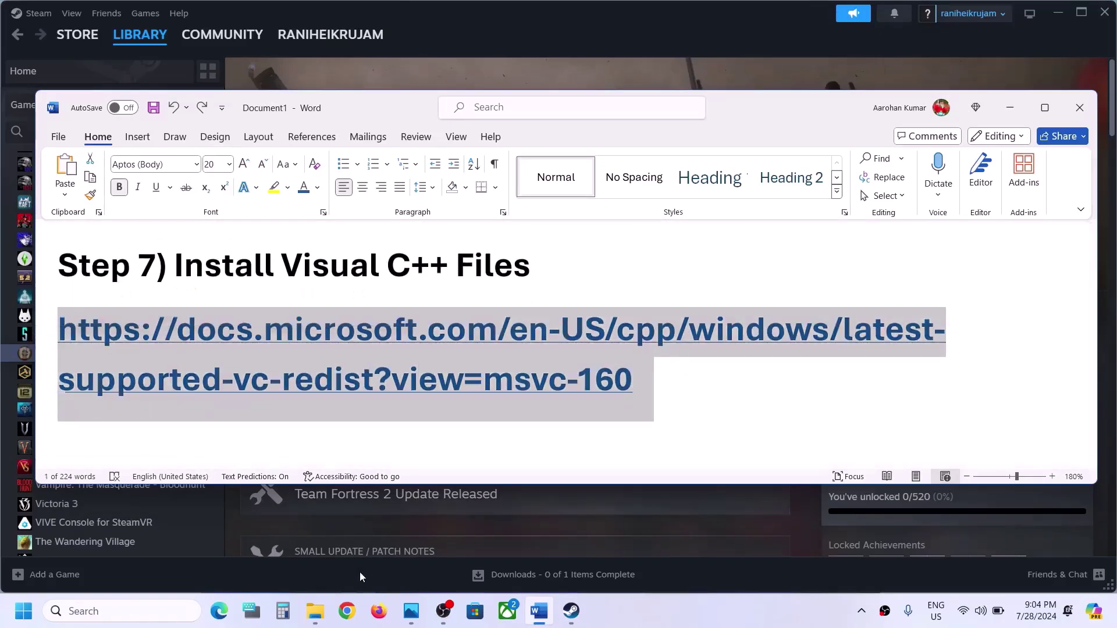
key("ctrl+c")
left_click(347, 611)
key("ctrl+v")
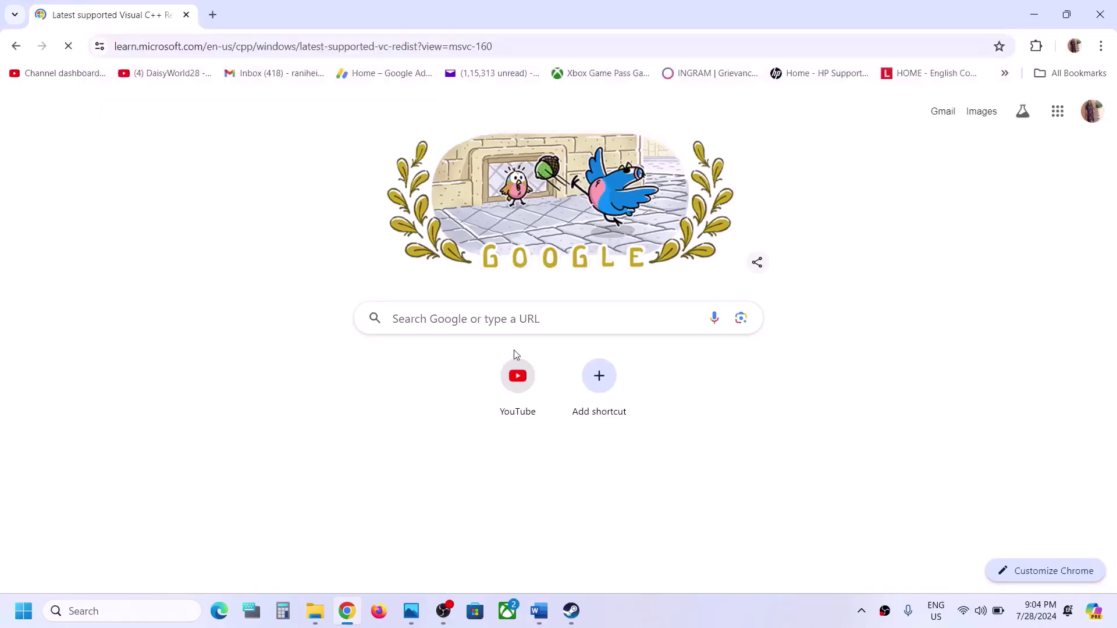
Step: Download the X86 Visual C++ Redistributable for Visual Studio 2015, 2017, 2019, and 2022, and highlight the X64 entry
scroll(514, 353, "down", 5)
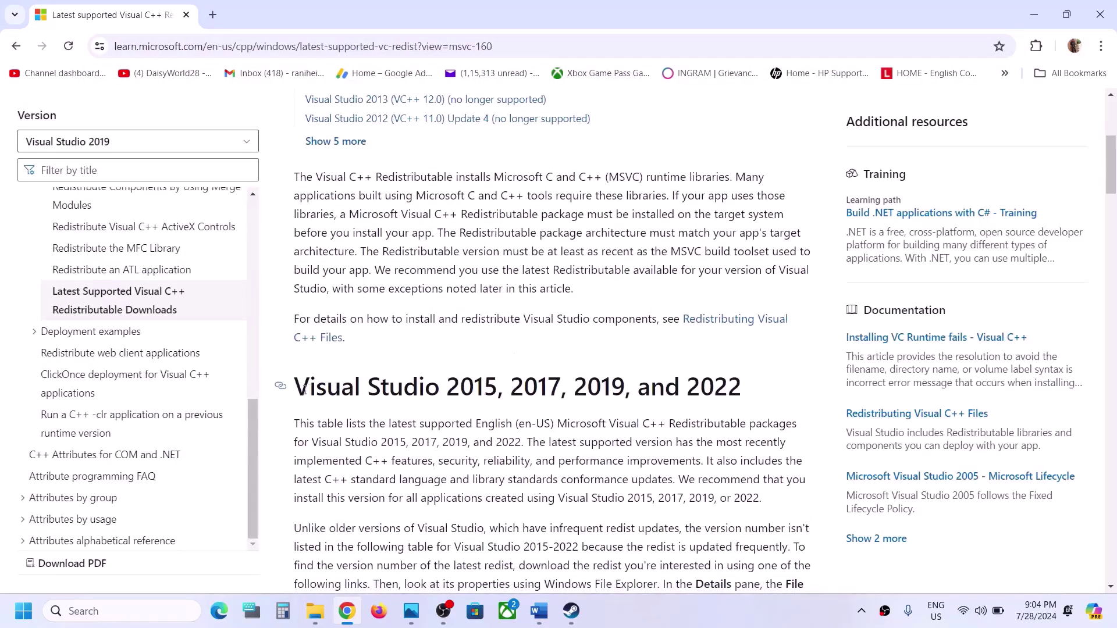
left_click_drag(304, 390, 701, 388)
scroll(449, 435, "down", 4)
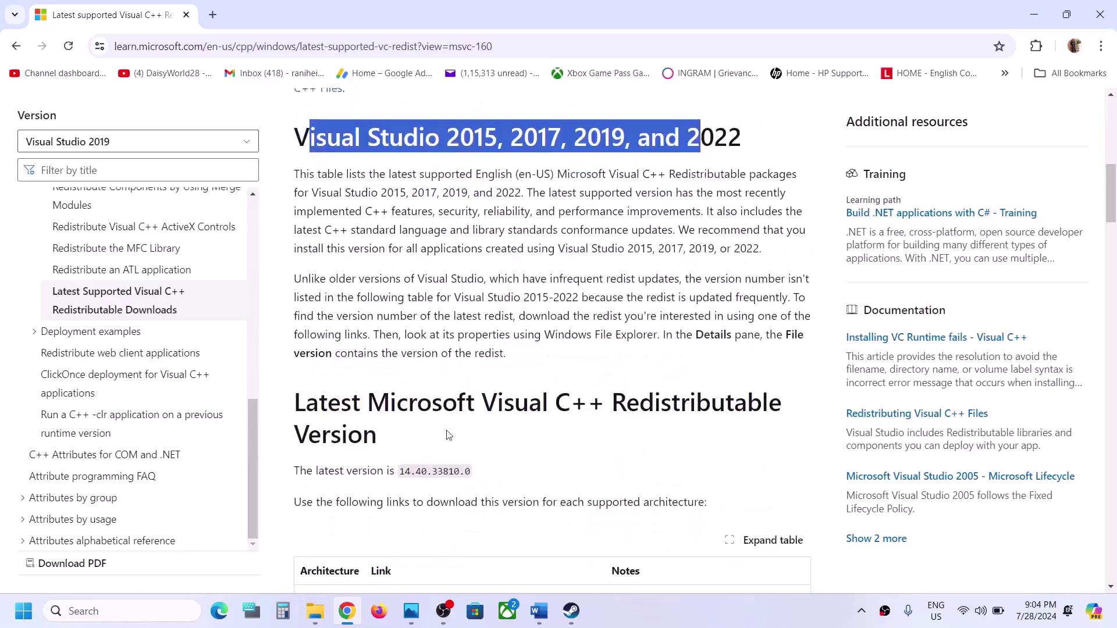
scroll(449, 435, "down", 4)
double_click(313, 393)
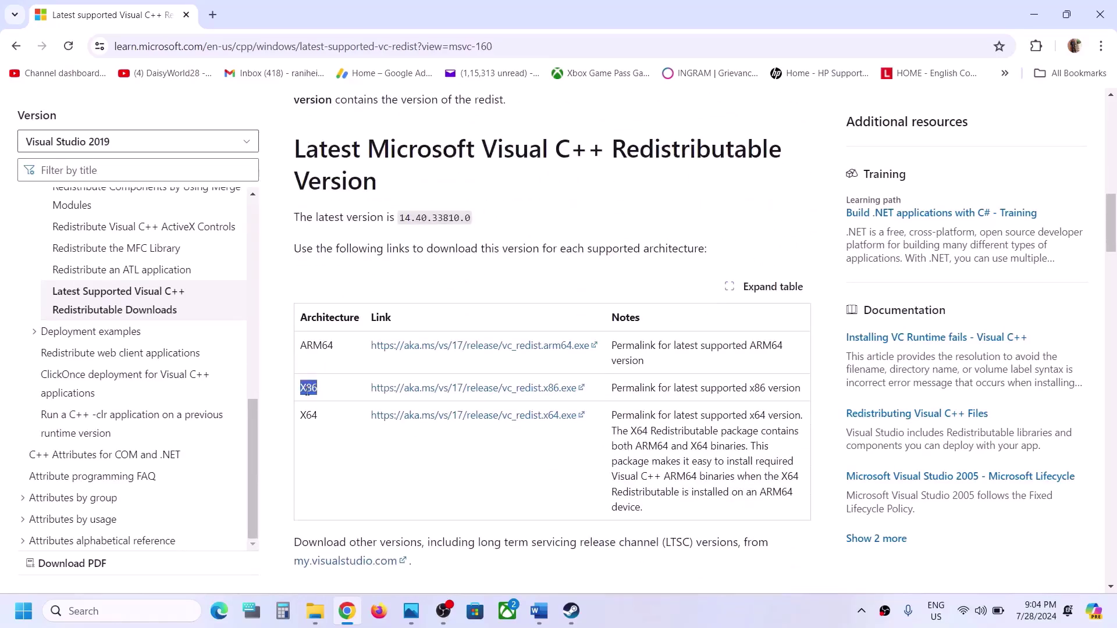
left_click(425, 389)
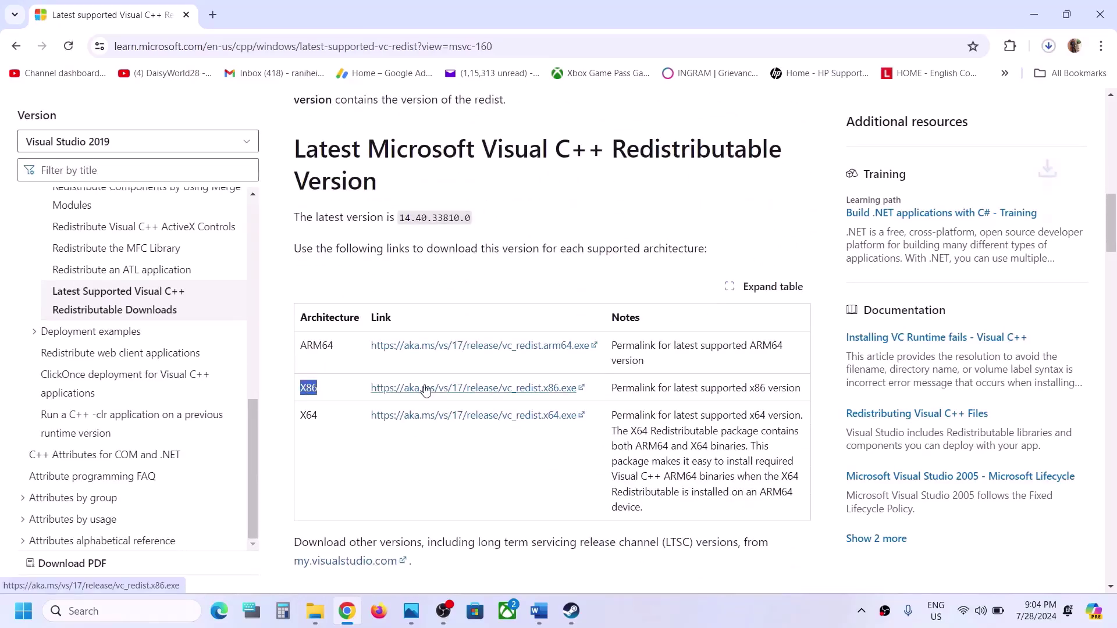
left_click(311, 418)
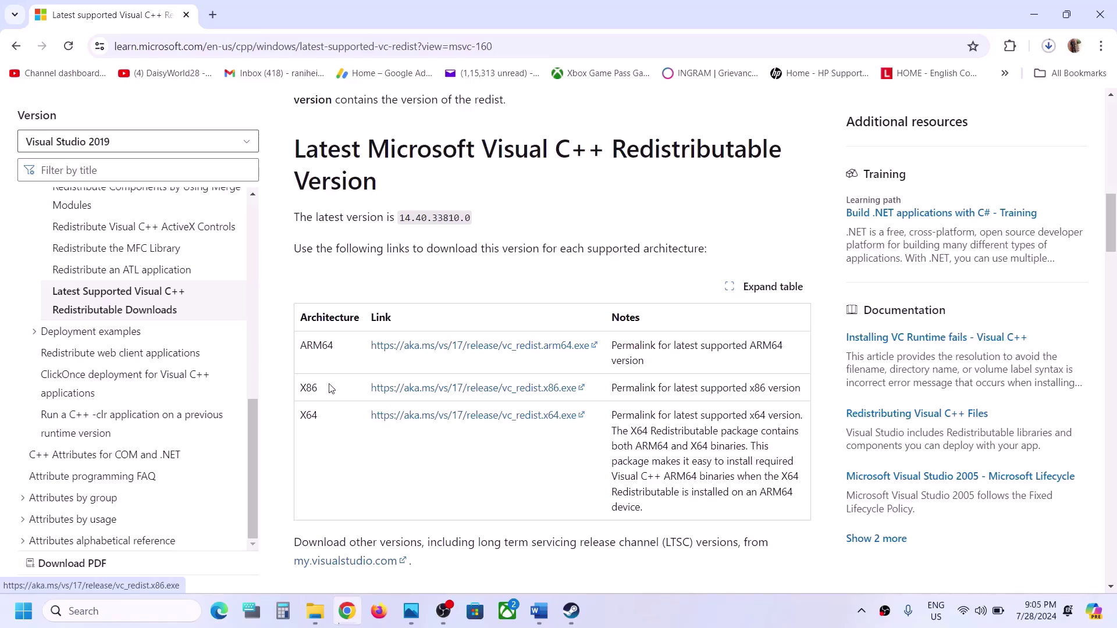
left_click_drag(301, 394, 341, 410)
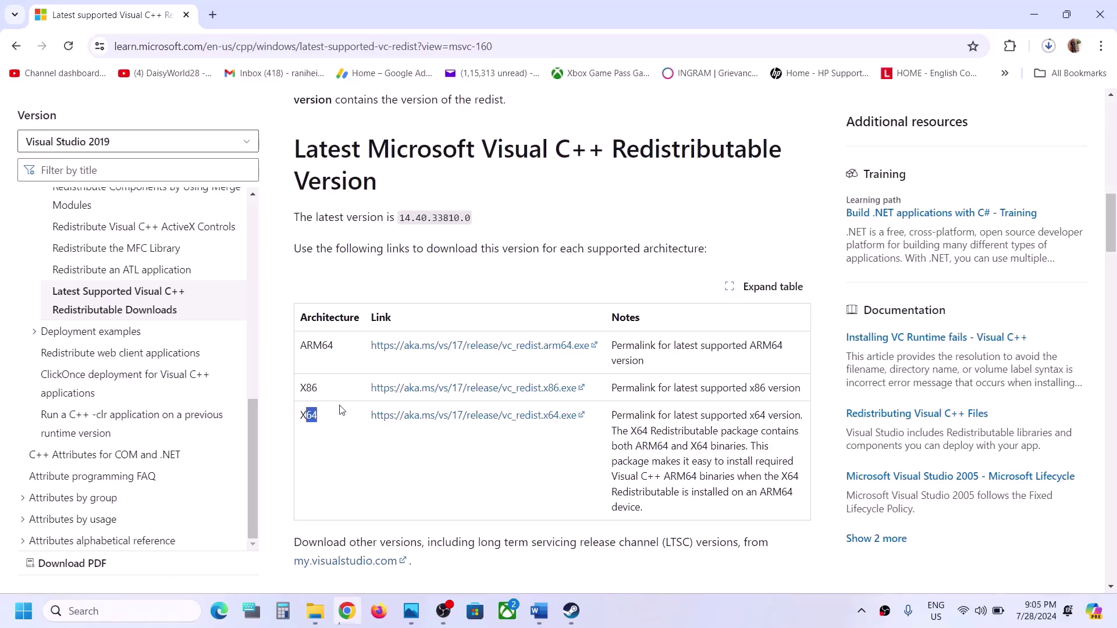
left_click(13, 610)
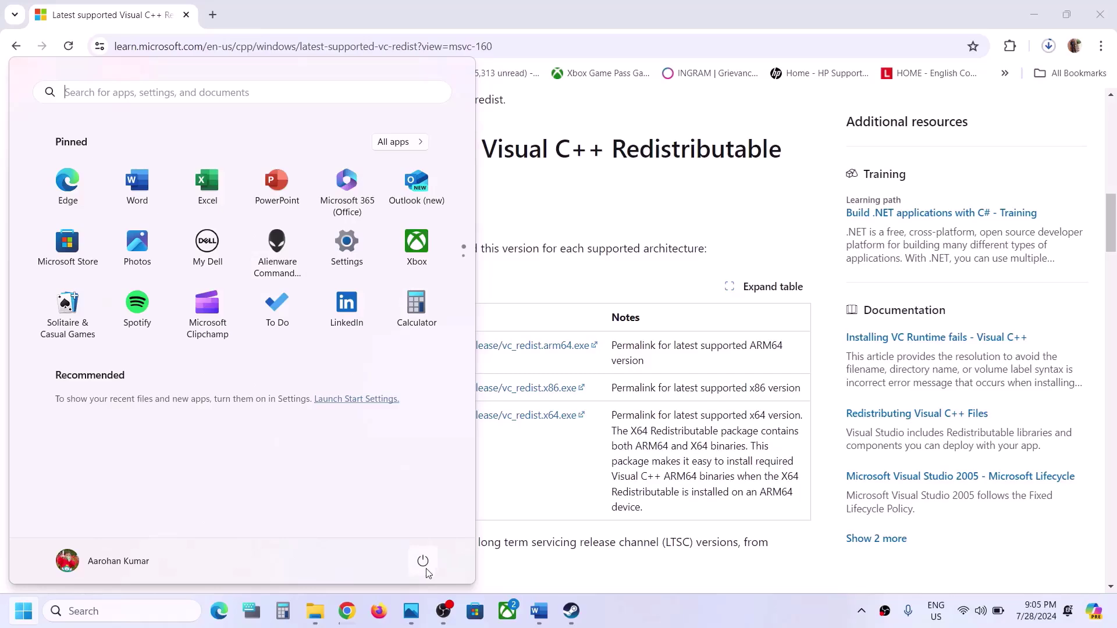
left_click(423, 561)
key("Escape")
left_click(553, 614)
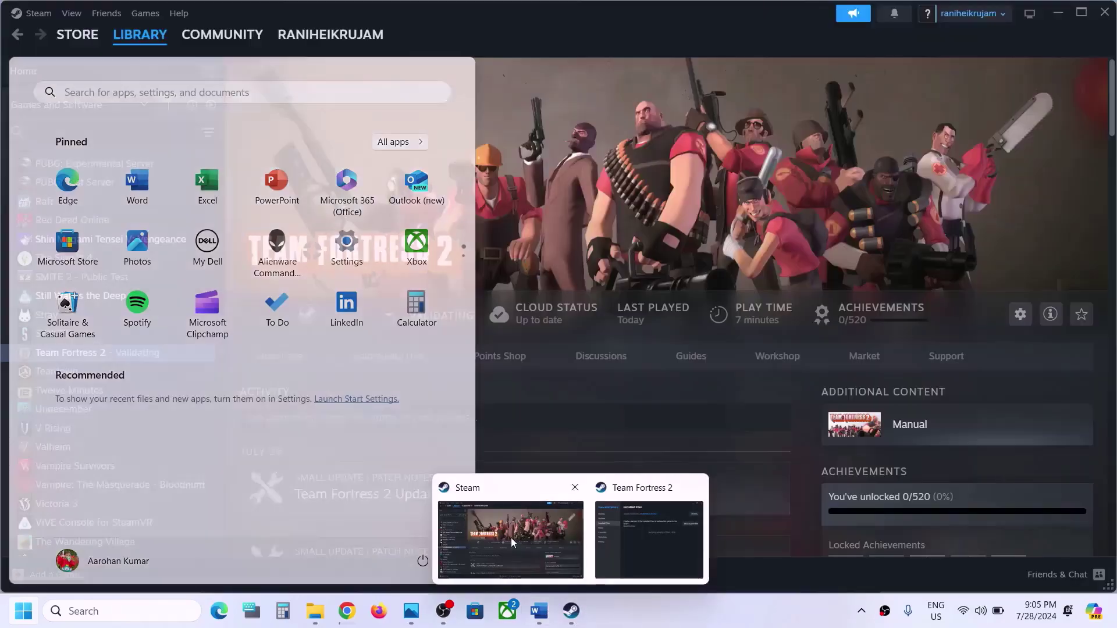
Step: Highlight Step 8 in the Word document, open Windows Update in Settings, and check for updates
left_click(539, 611)
scroll(383, 390, "down", 3)
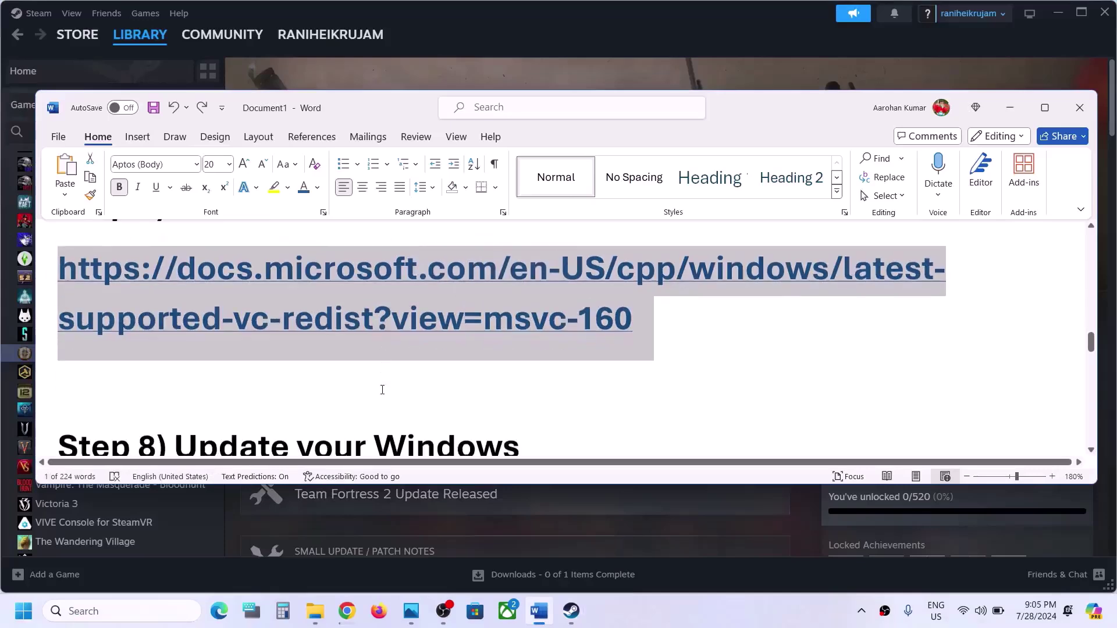
left_click_drag(241, 317, 540, 327)
key("super+i")
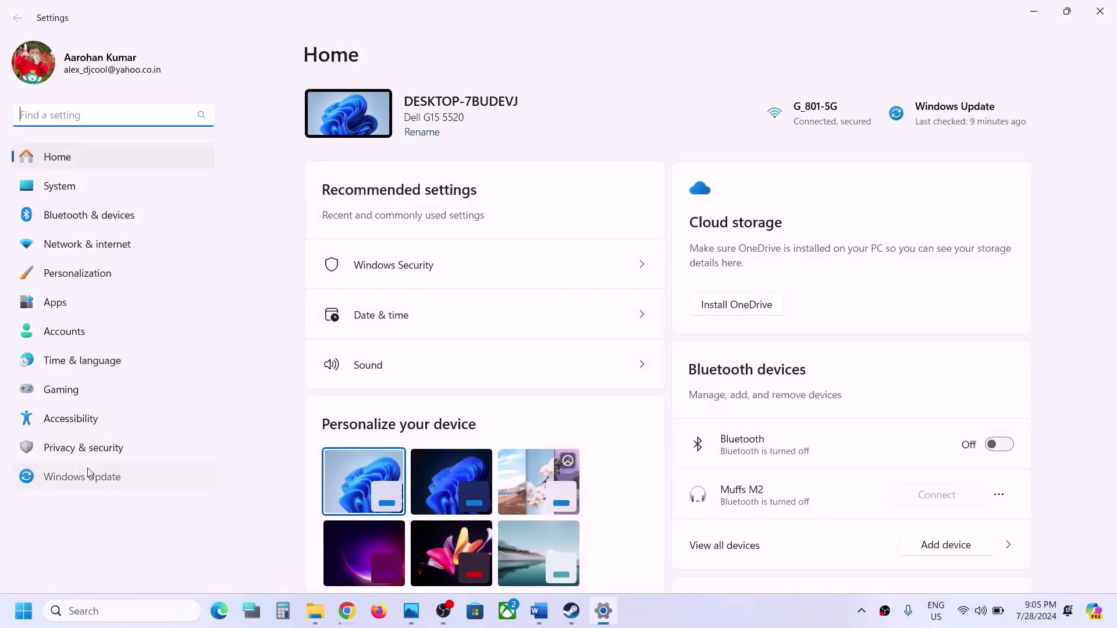
left_click(89, 475)
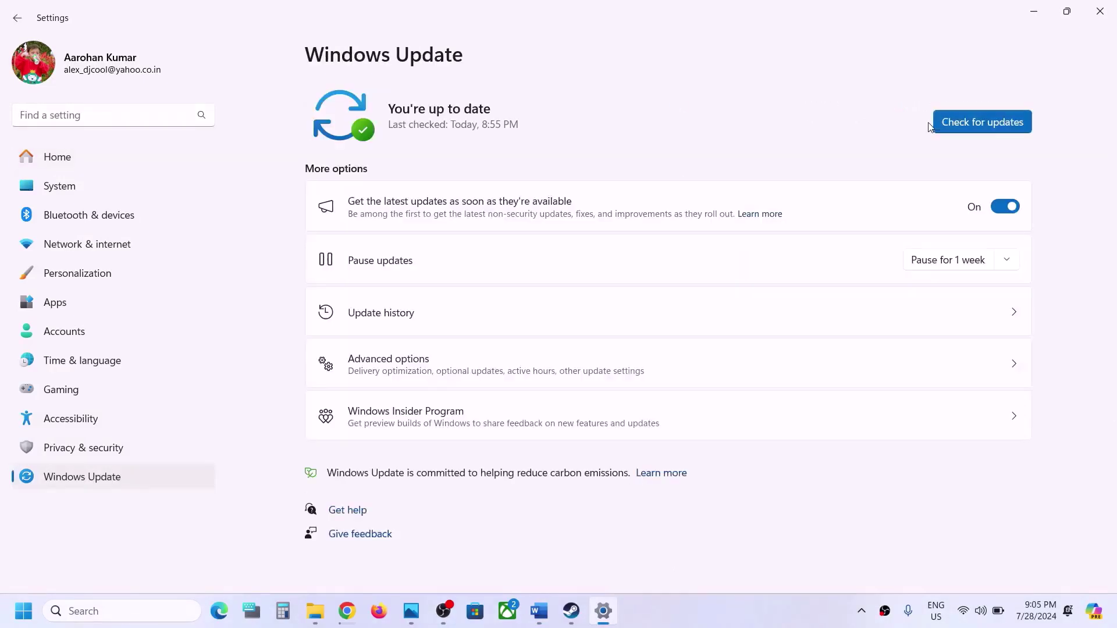
left_click(959, 114)
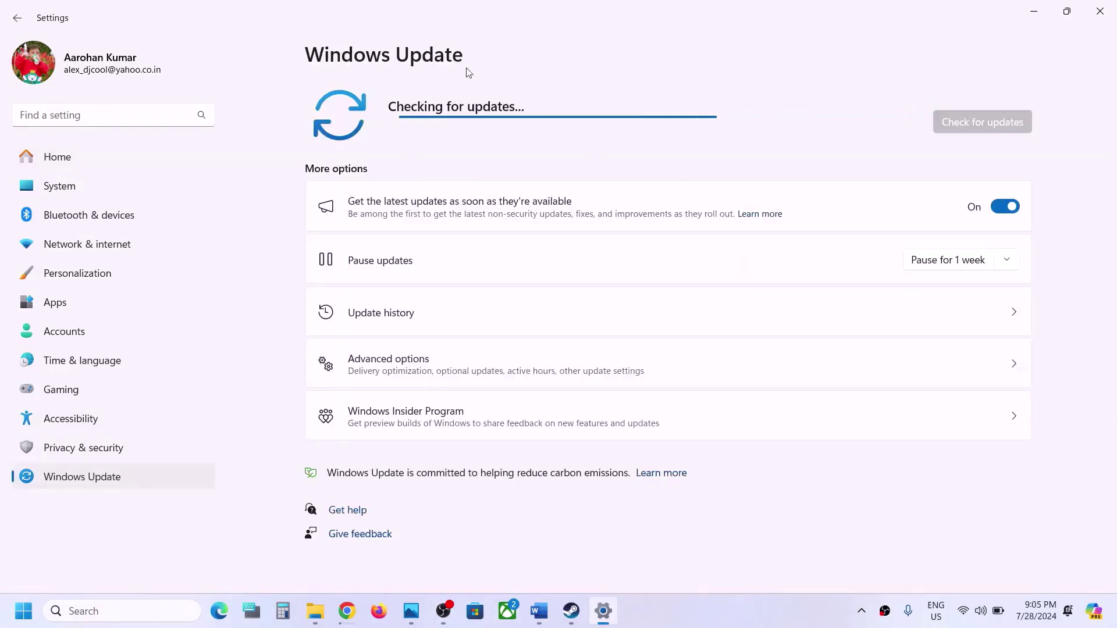
left_click(22, 616)
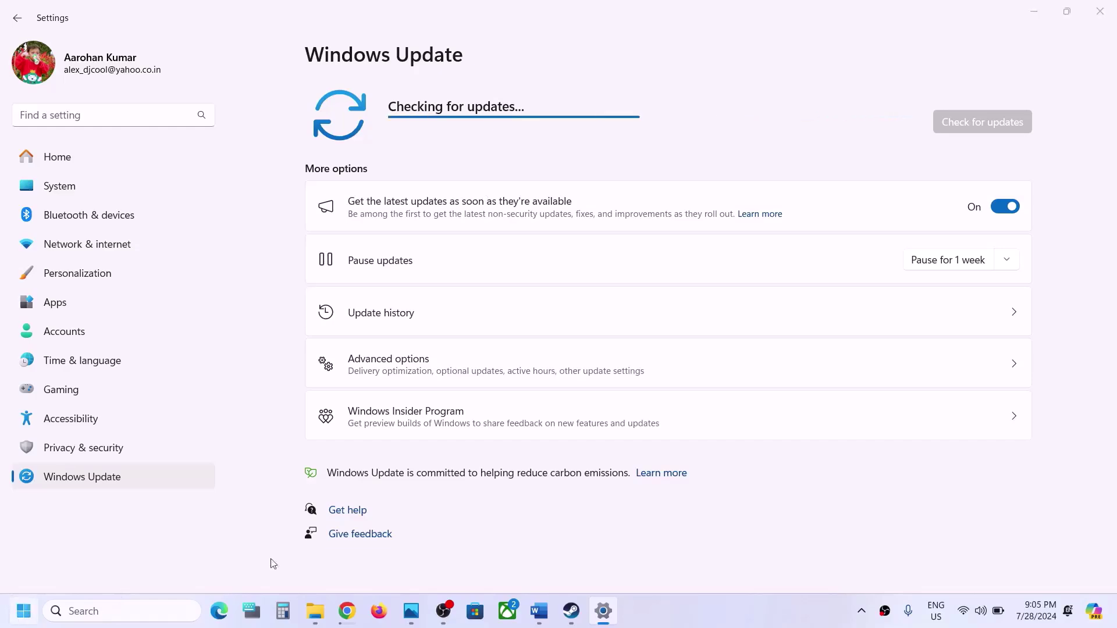
left_click(422, 572)
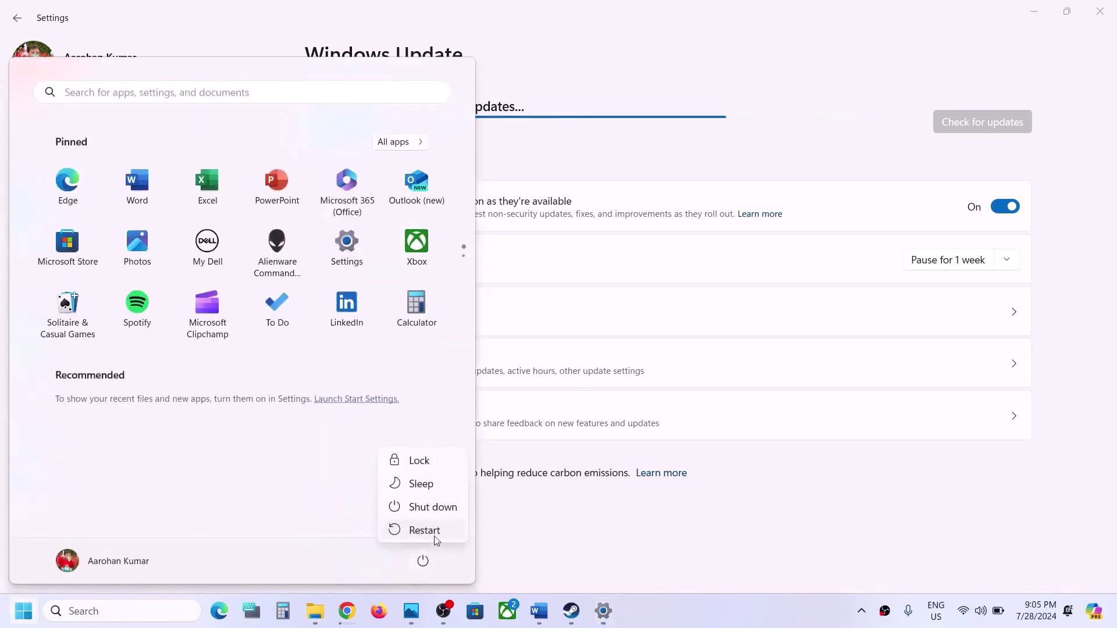
key("Escape")
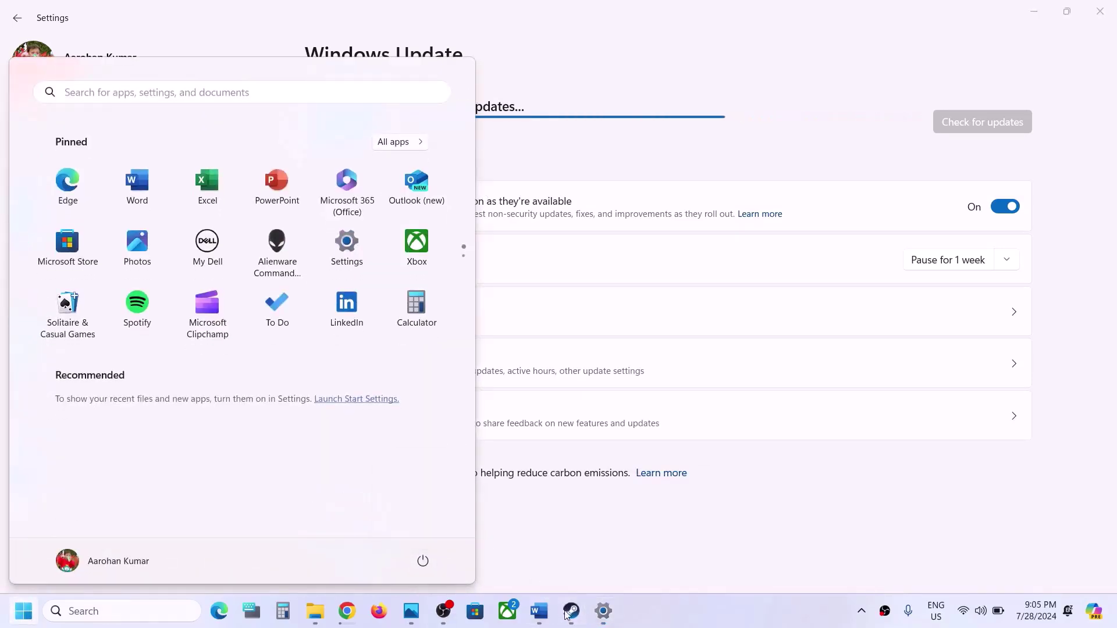
mouse_move(564, 616)
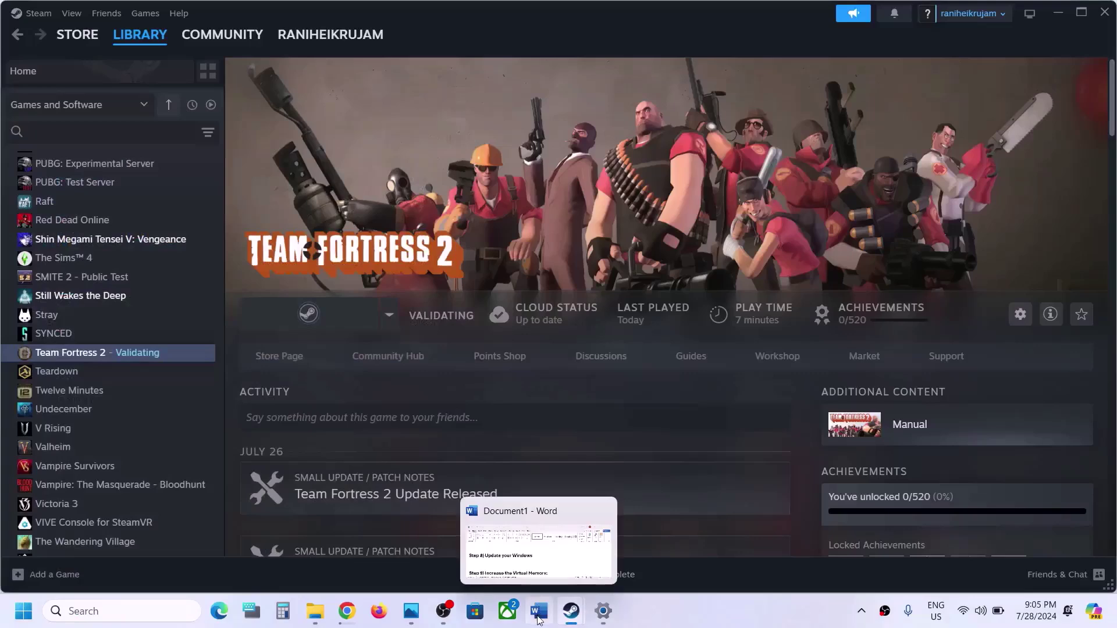
Step: Return to the Word document and highlight the Step 9 heading "Increase the Virtual Memory"
left_click(539, 611)
scroll(361, 394, "down", 3)
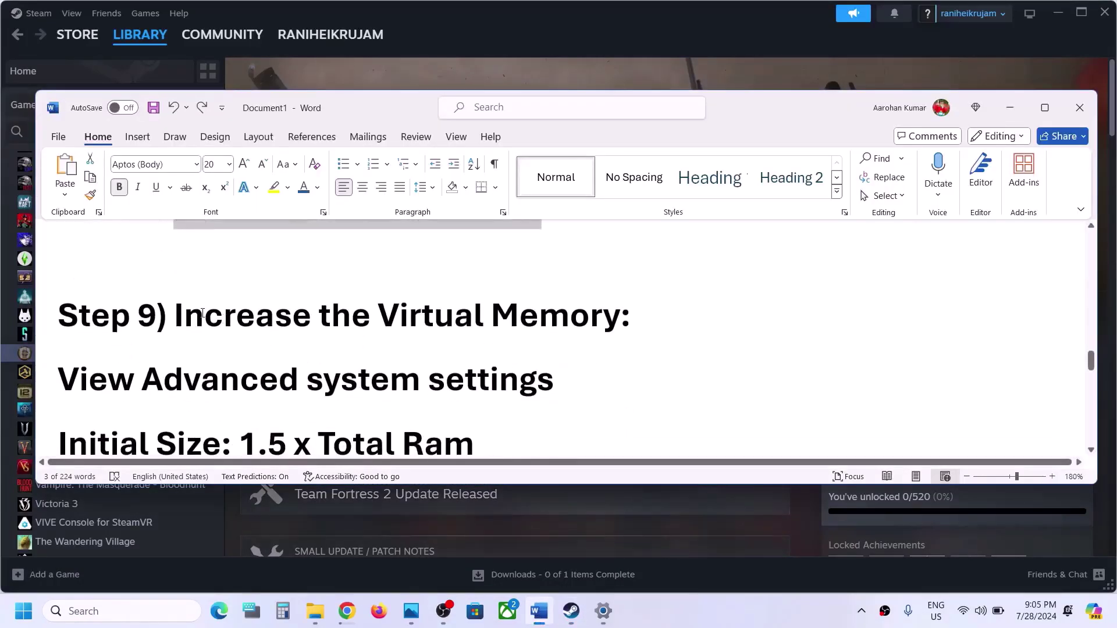
left_click_drag(174, 318, 621, 317)
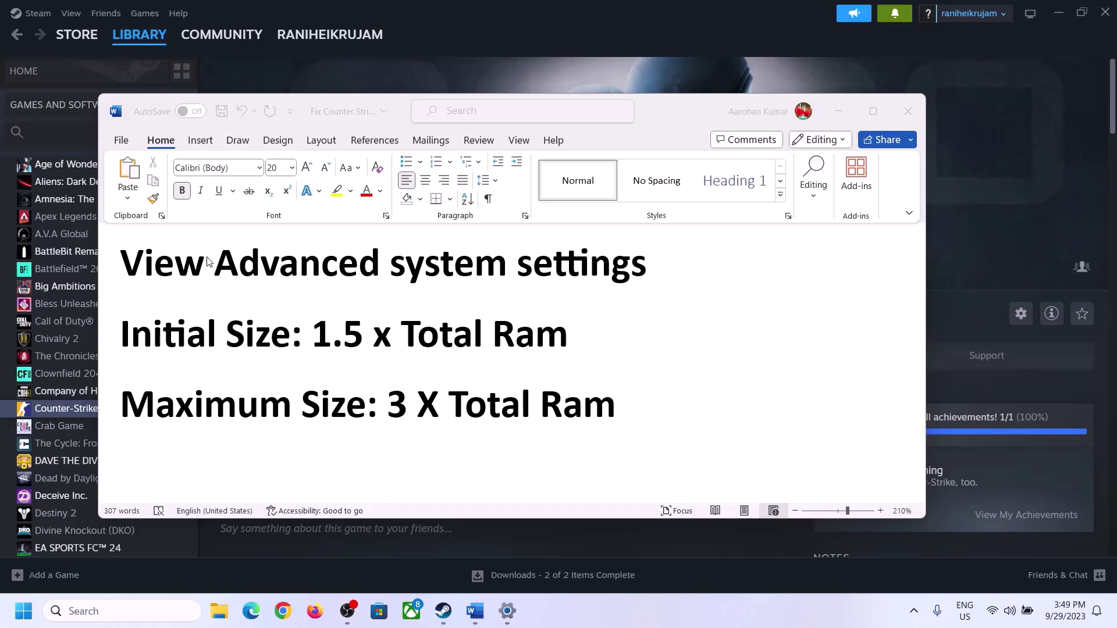
Step: Copy "View Advanced system settings" from the Word document and search Windows with it to open System Properties
left_click(136, 268)
left_click_drag(133, 268, 620, 275)
key("ctrl+c")
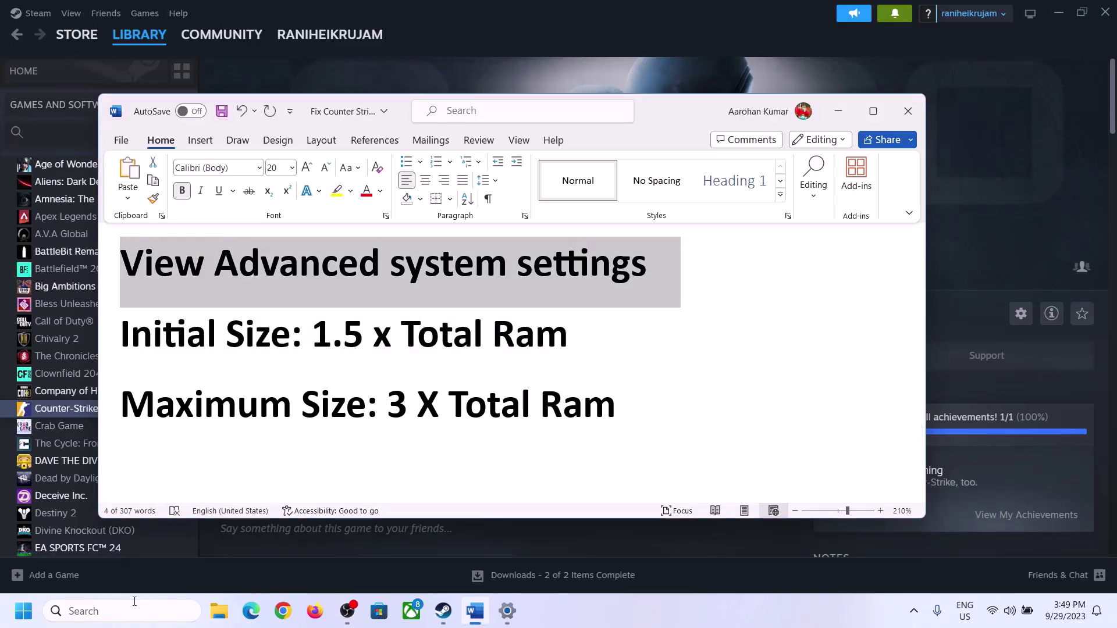
left_click(132, 611)
key("ctrl+v")
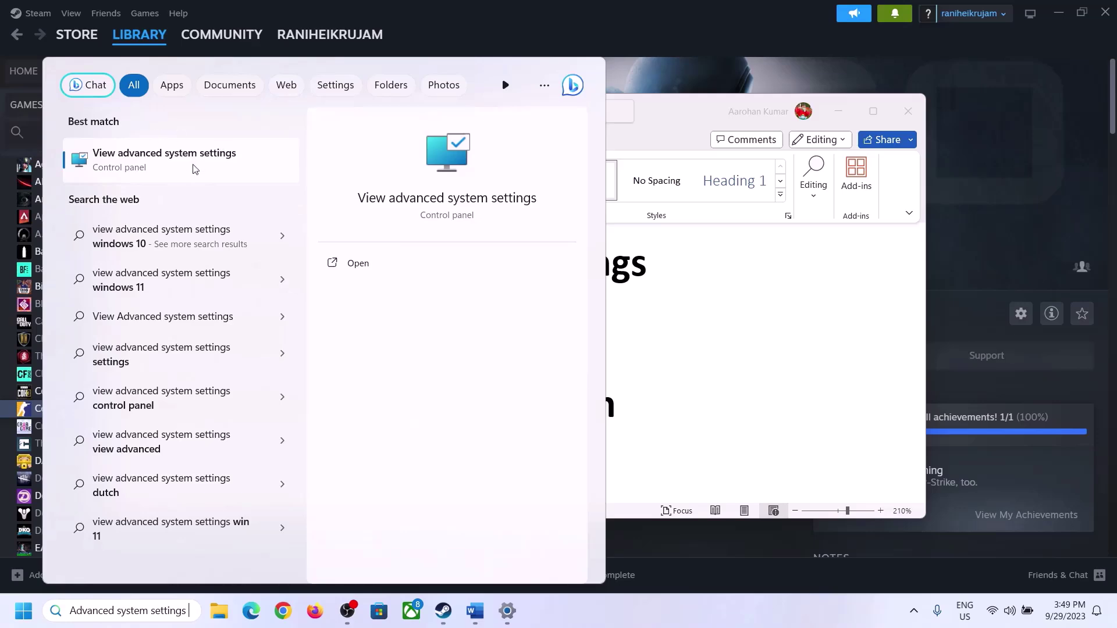
left_click(156, 169)
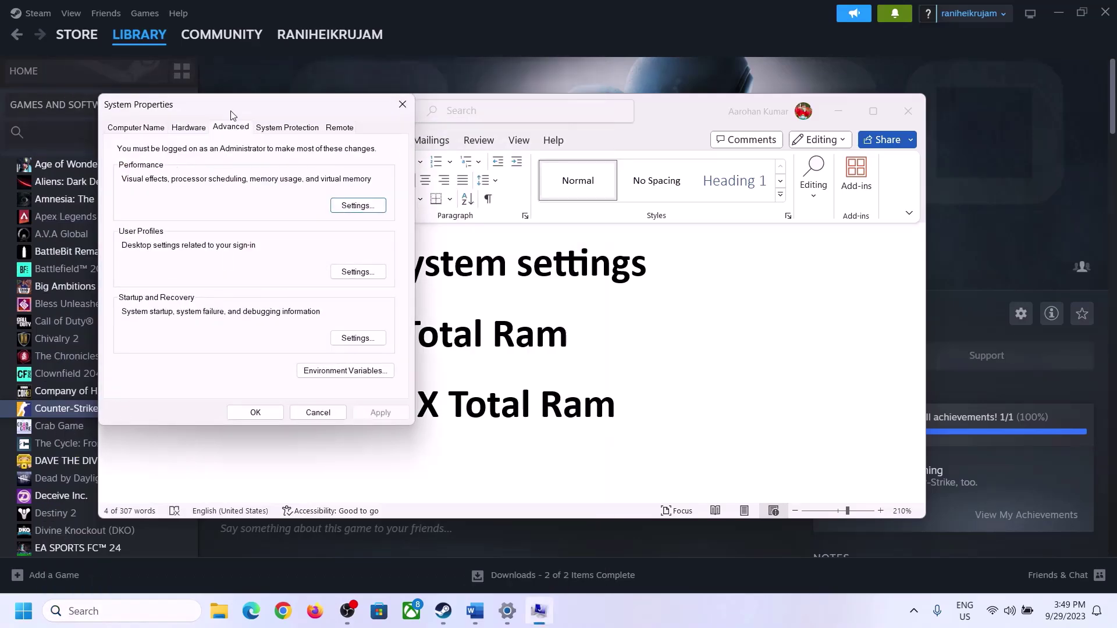
Step: Move System Properties aside and open the virtual memory settings from the advanced performance options
left_click_drag(232, 114, 501, 203)
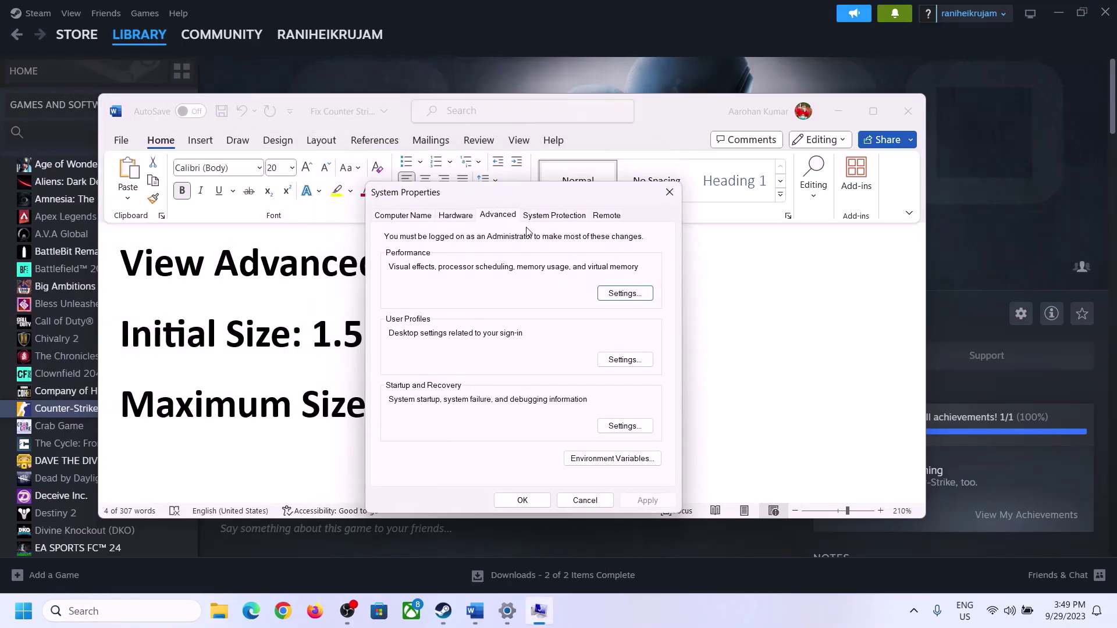
left_click(627, 296)
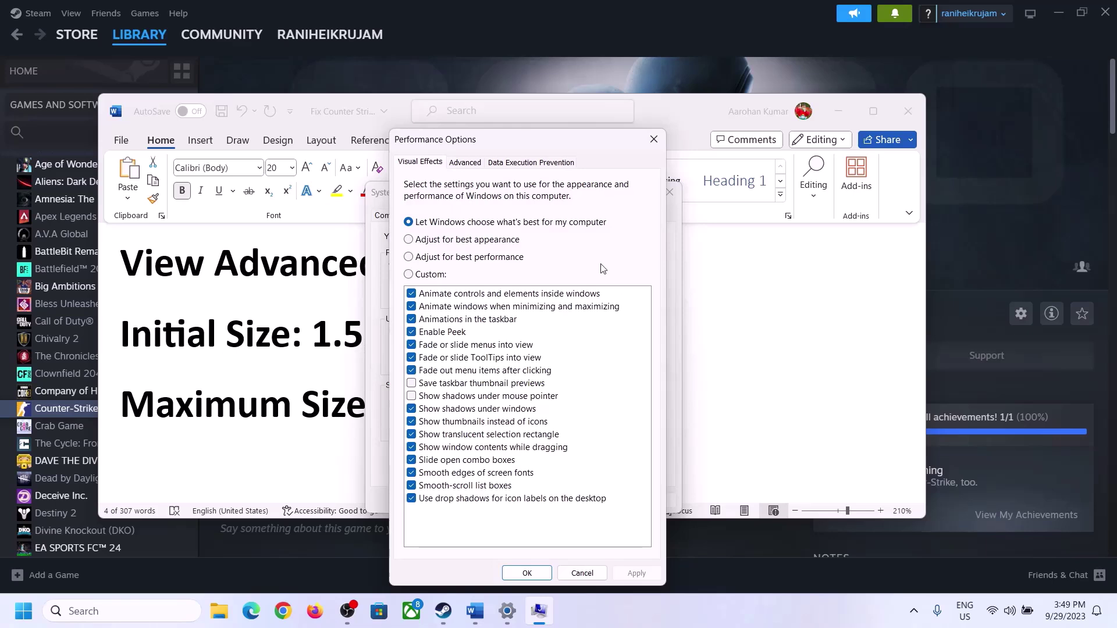
left_click(466, 163)
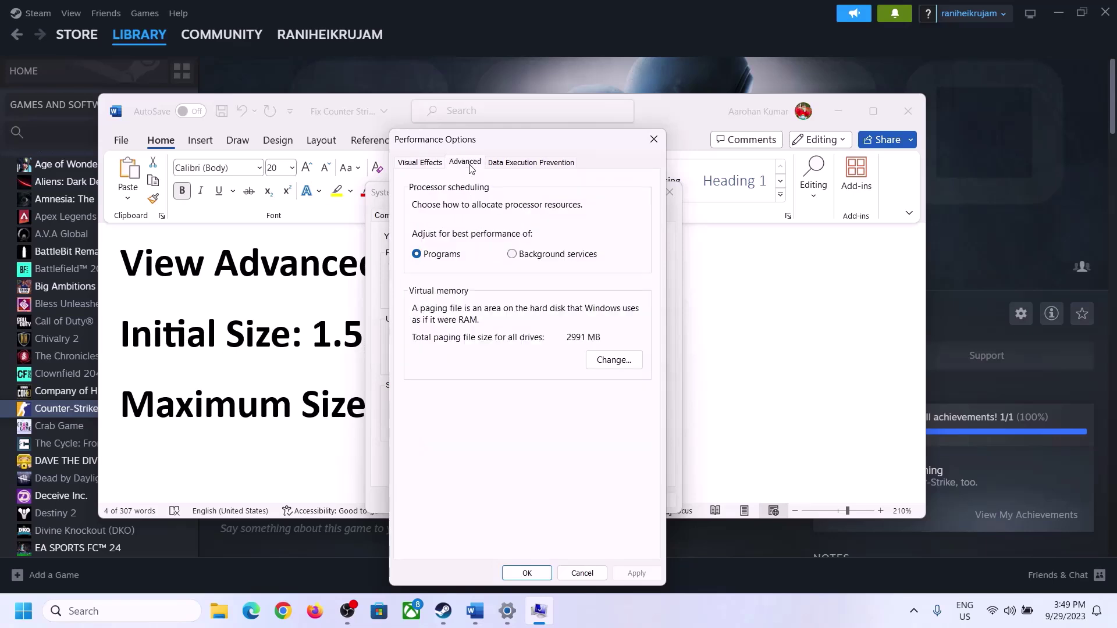
left_click(619, 362)
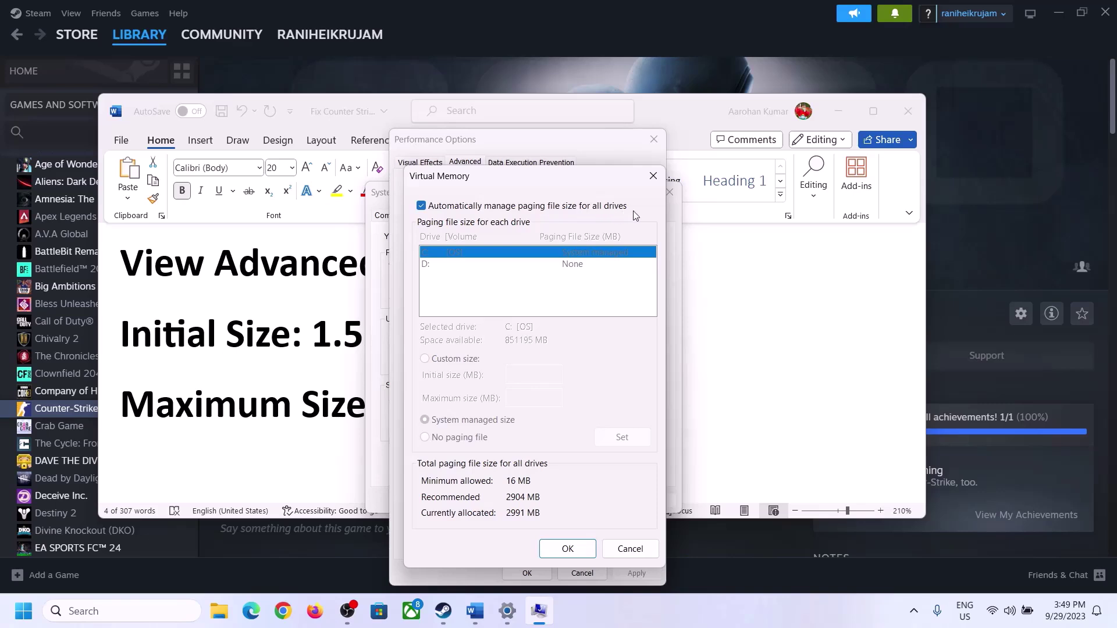
Step: Turn off automatic paging file management and enable a custom paging file size for drive C
left_click(421, 206)
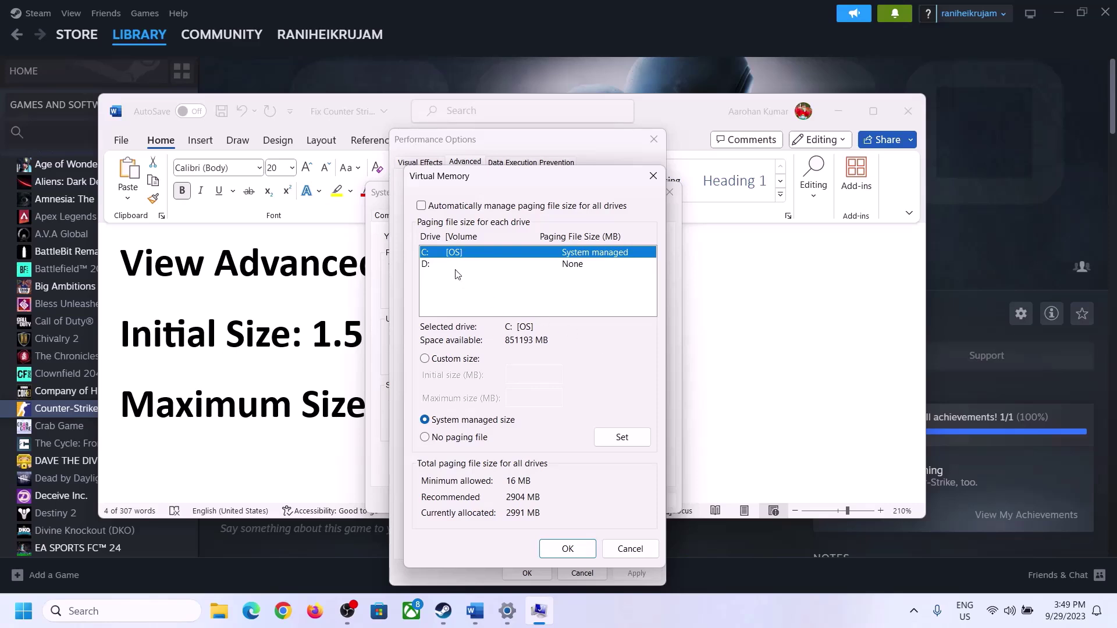
left_click(425, 359)
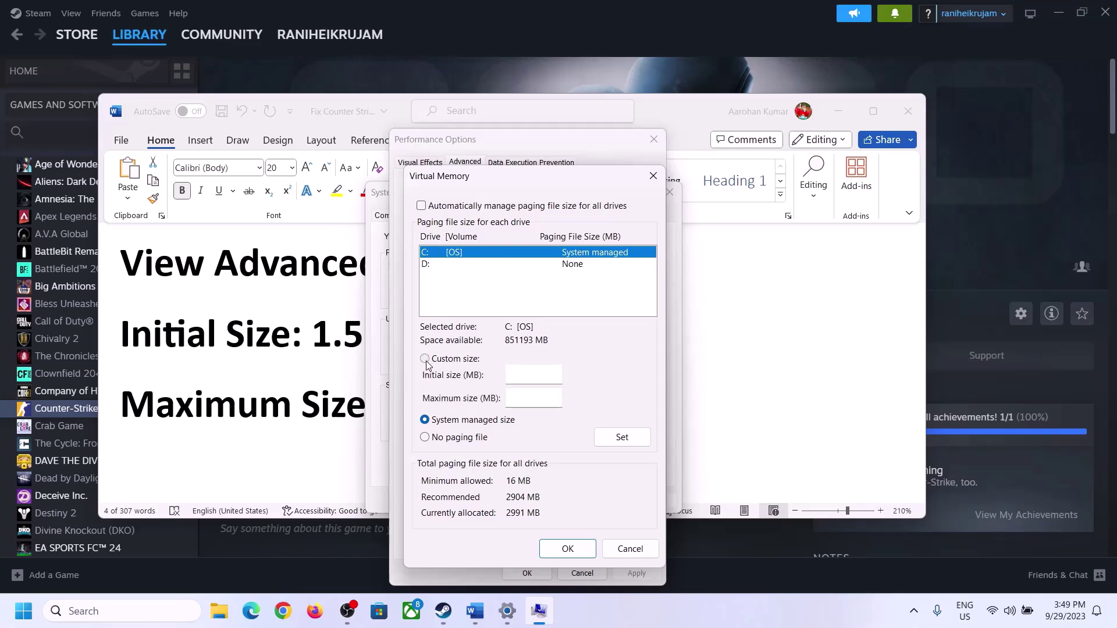
left_click(537, 375)
Step: Highlight the initial size formula "1.5 x Total Ram" in the Word document and the installed RAM figure in the Settings system information
left_click(315, 353)
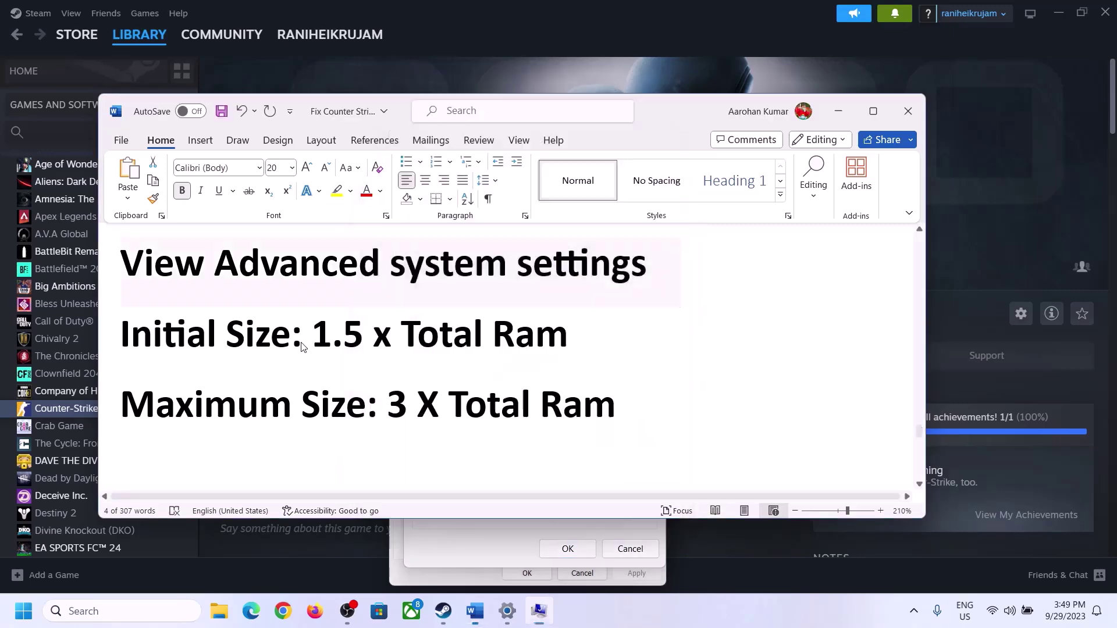
left_click_drag(315, 338, 518, 347)
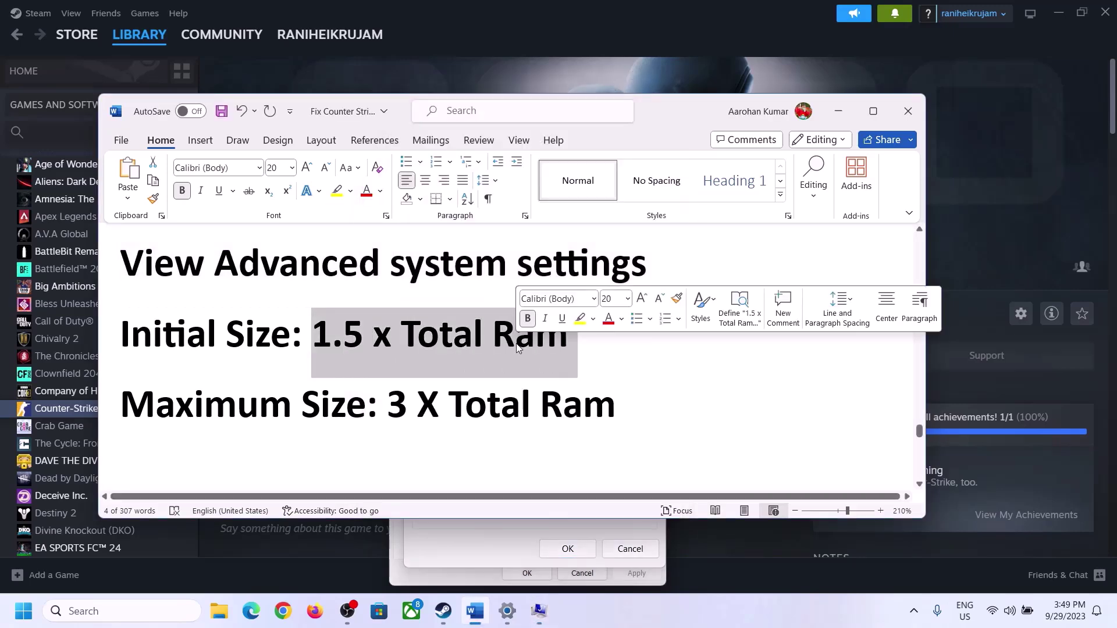
left_click(508, 614)
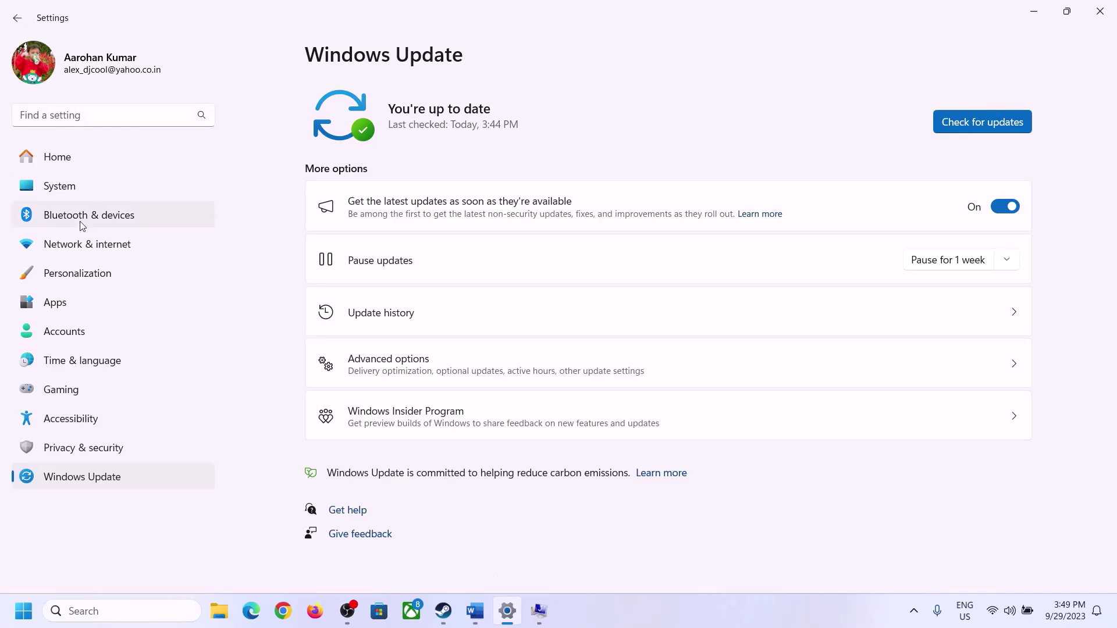
left_click(52, 195)
scroll(411, 416, "down", 7)
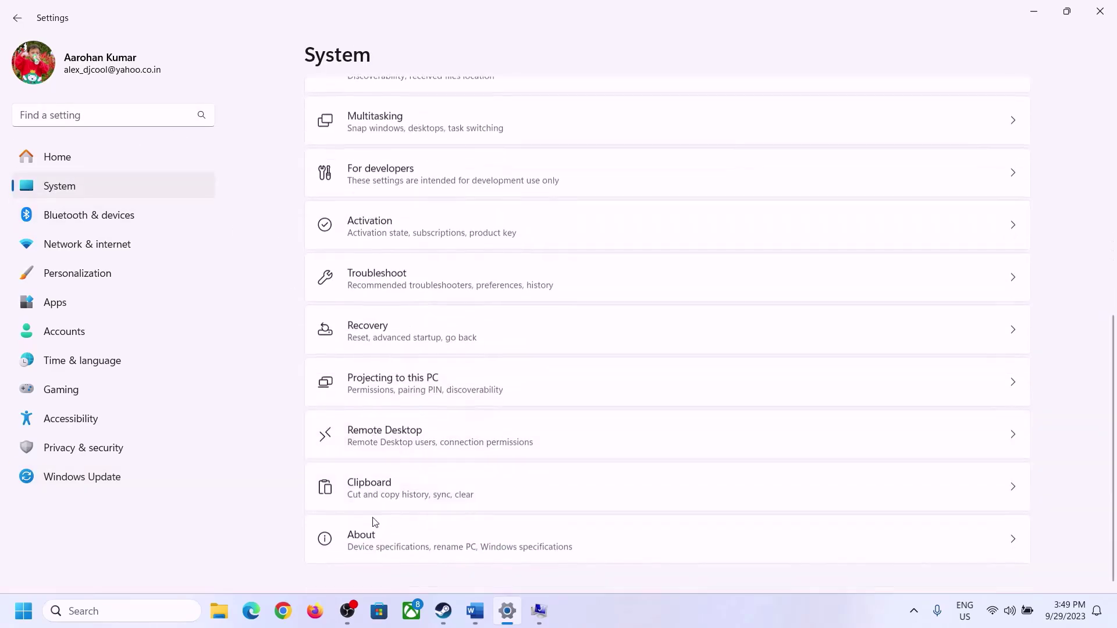
left_click(368, 549)
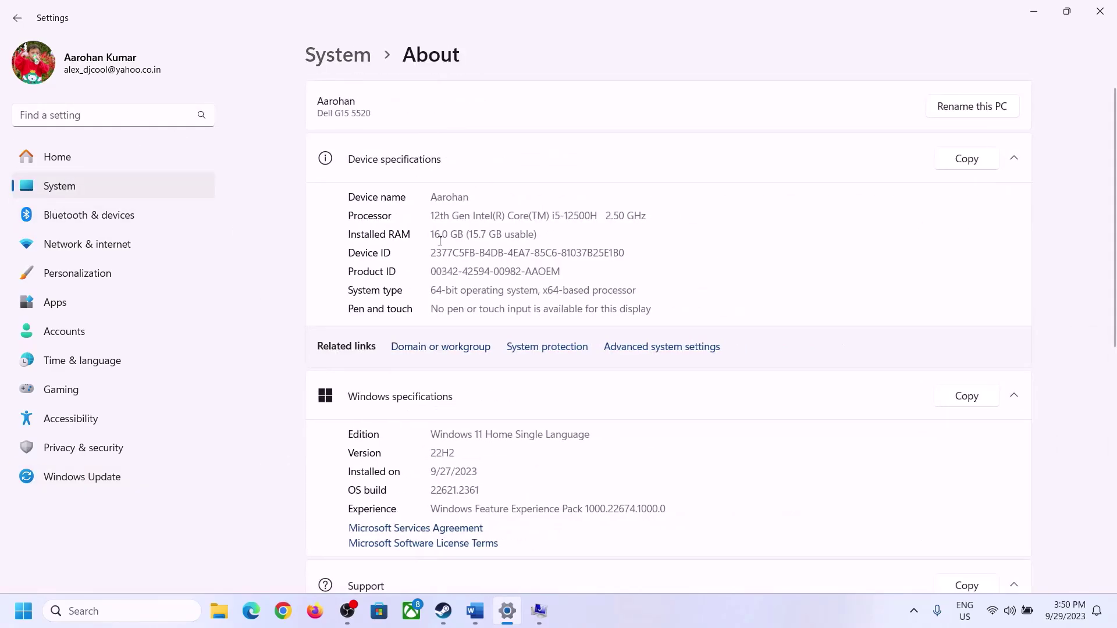
left_click_drag(443, 233, 433, 233)
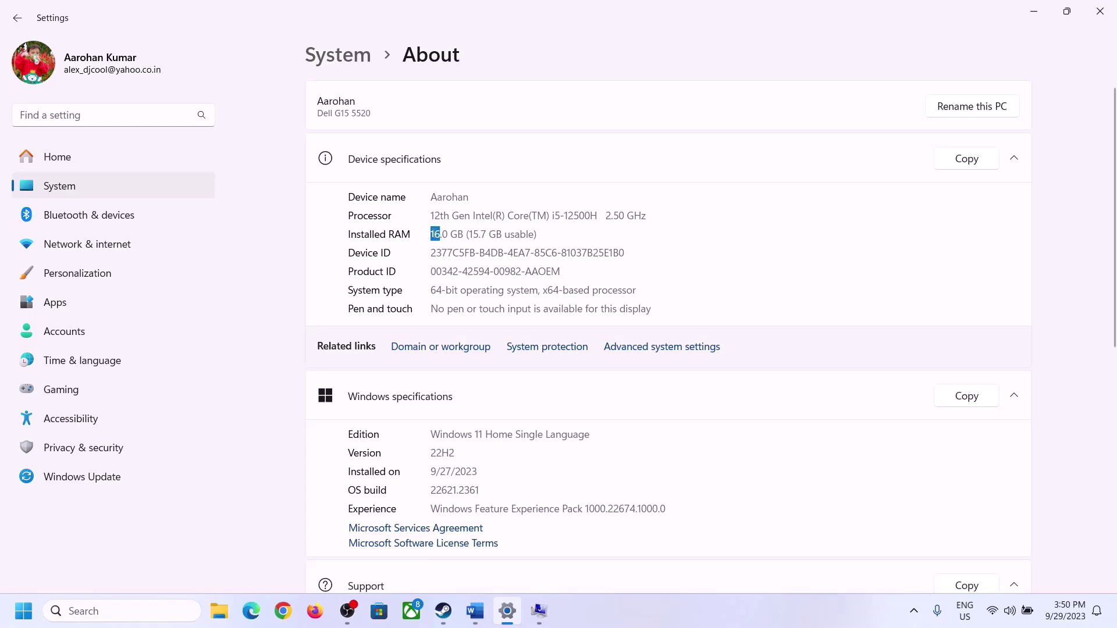
left_click(440, 233)
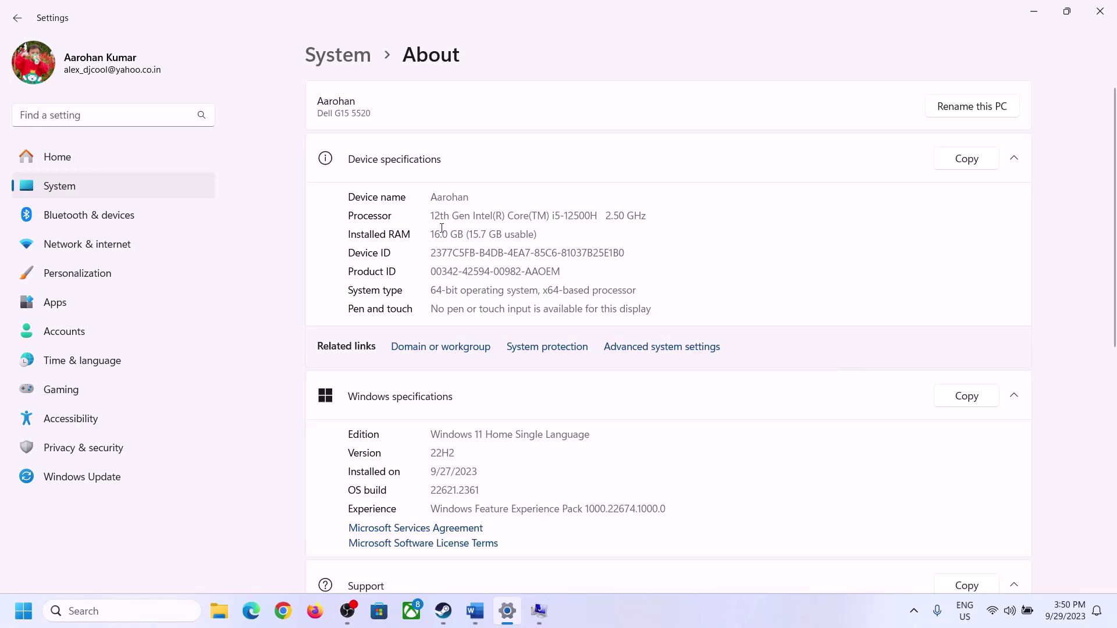
left_click_drag(442, 233, 429, 234)
Step: Open Calculator with the Run command "calc" and arrange it beside the Virtual Memory dialog, in front of the Word document
left_click(539, 611)
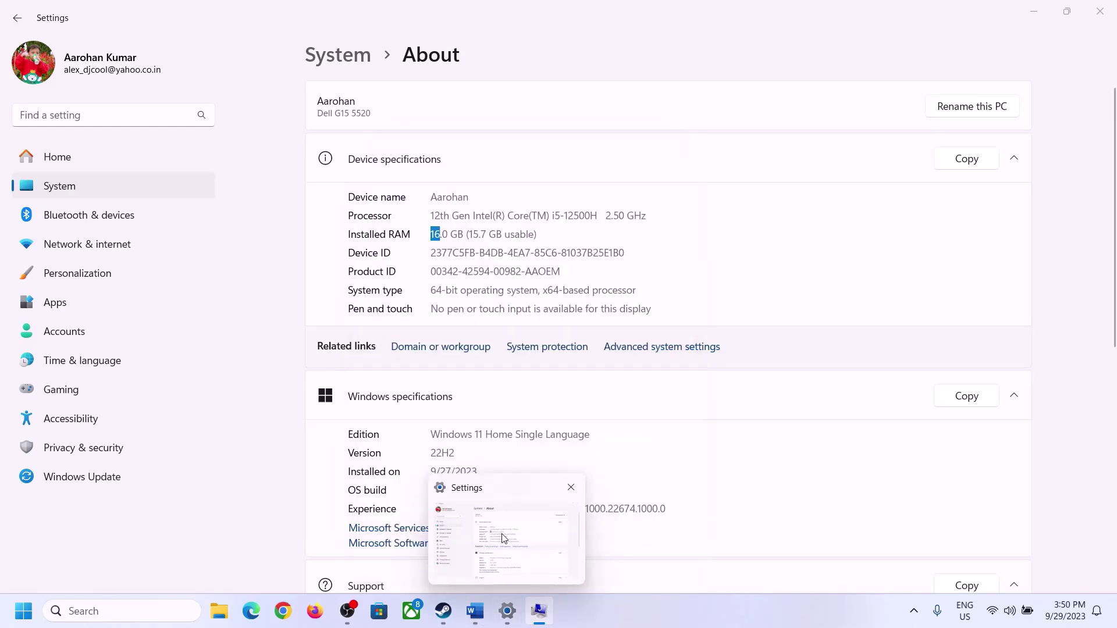
left_click(504, 538)
key("super+r")
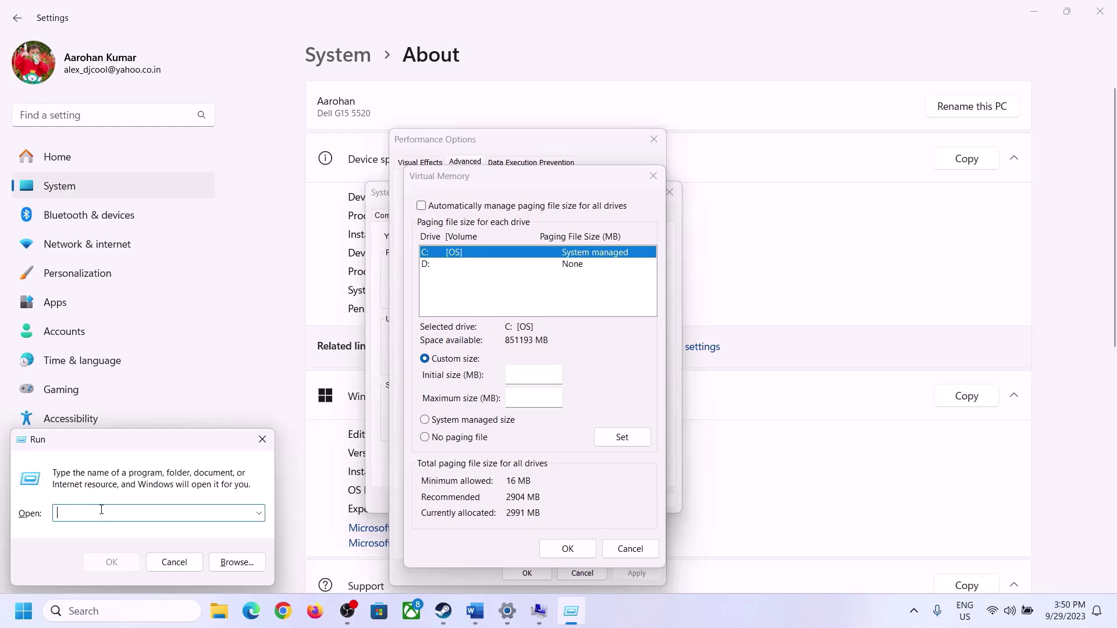
type("calc")
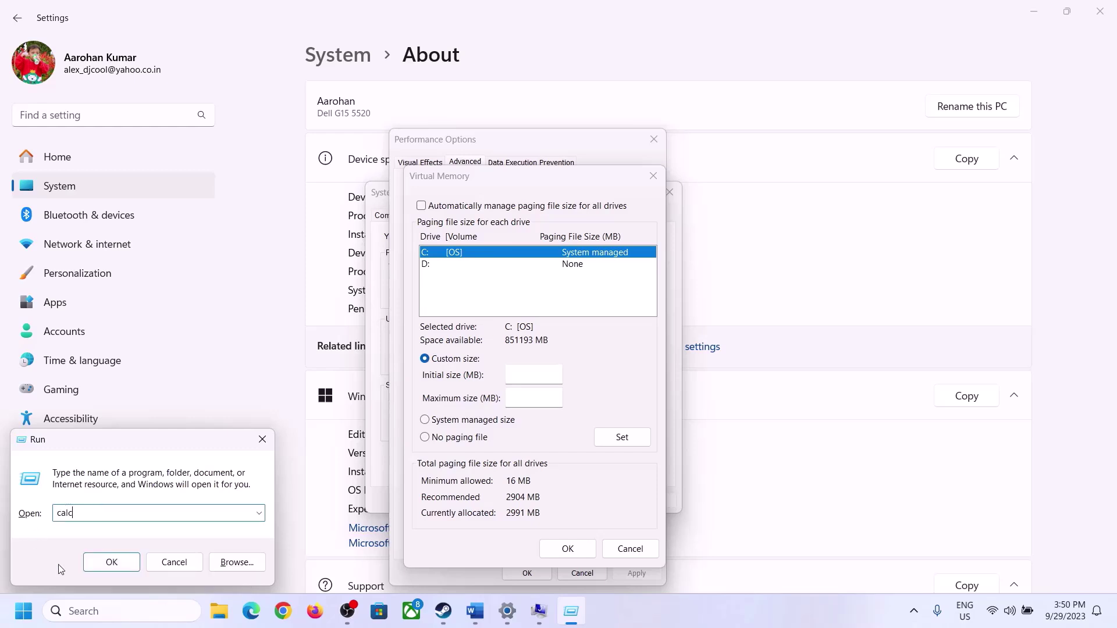
left_click(111, 563)
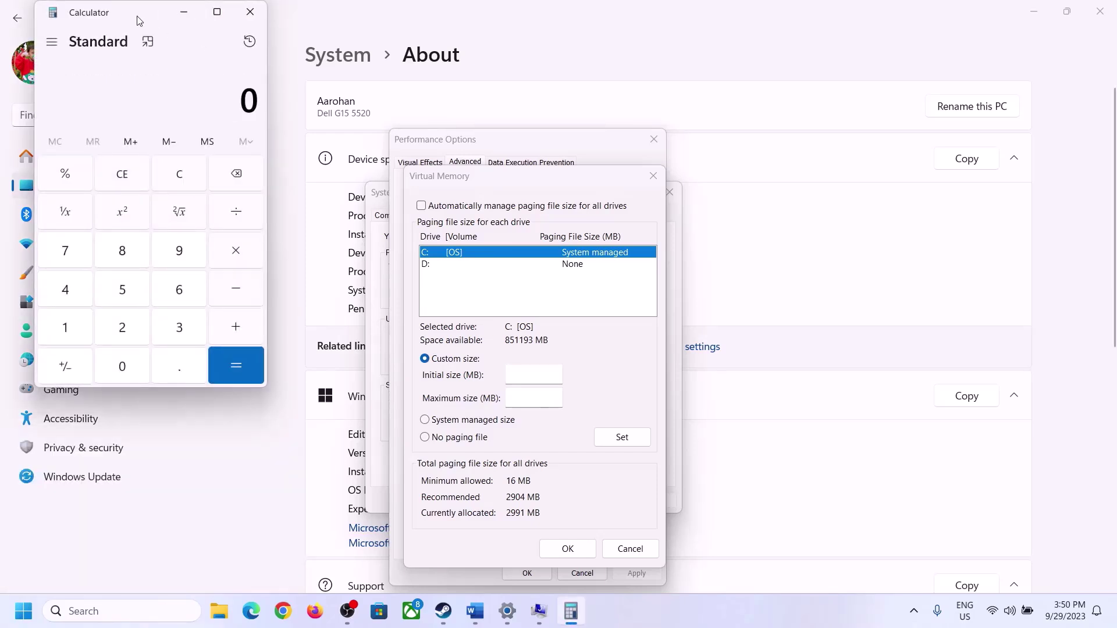
left_click_drag(140, 21, 816, 191)
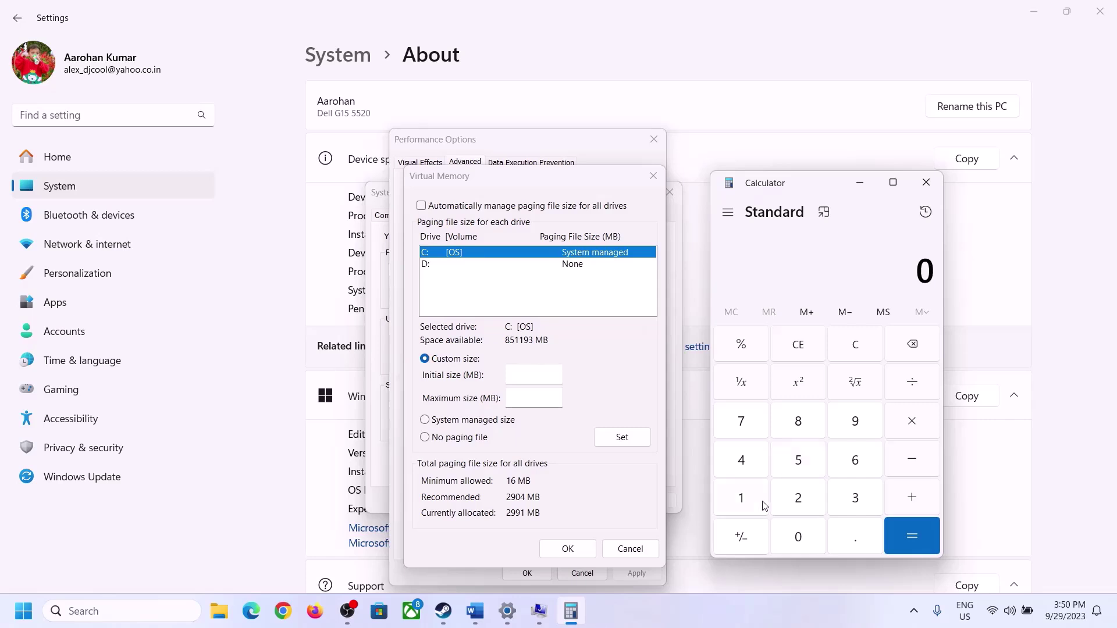
left_click(476, 611)
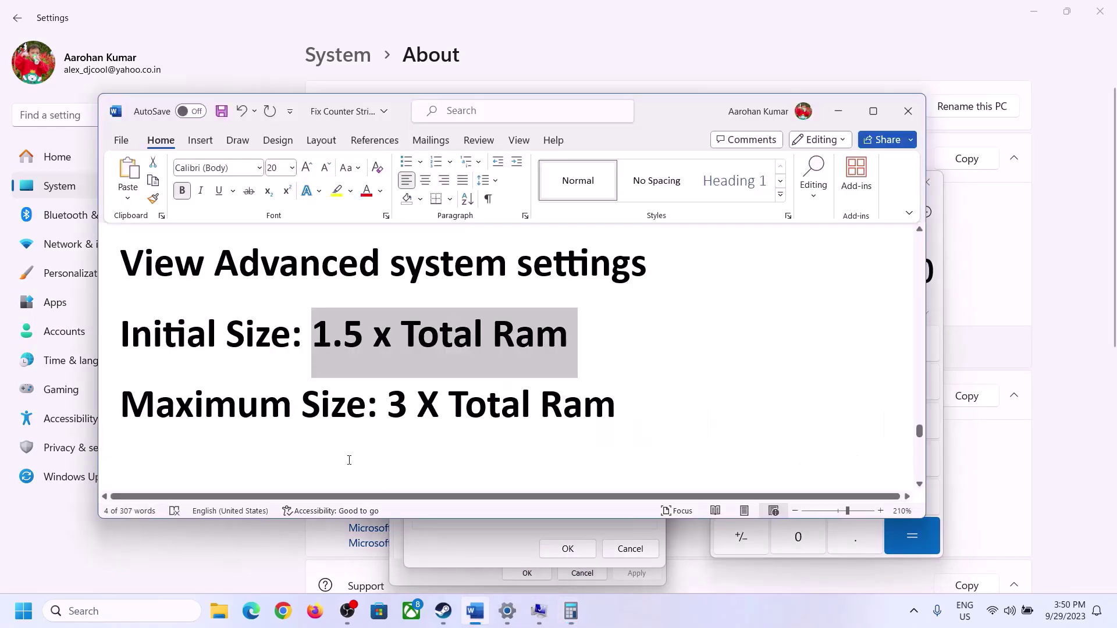
left_click(571, 611)
left_click(744, 501)
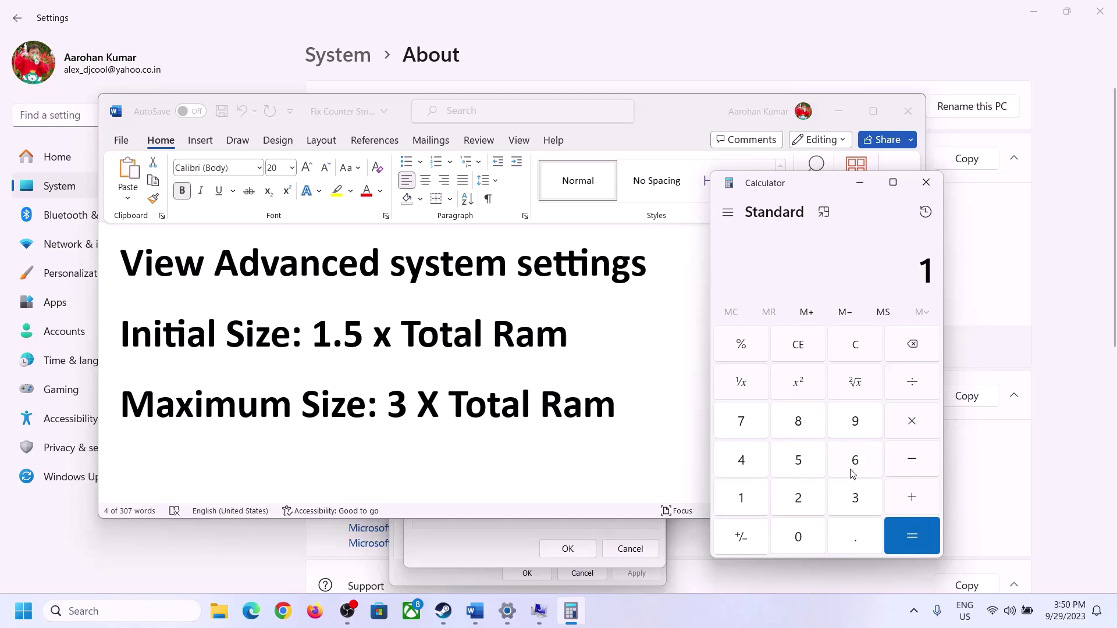
left_click(850, 469)
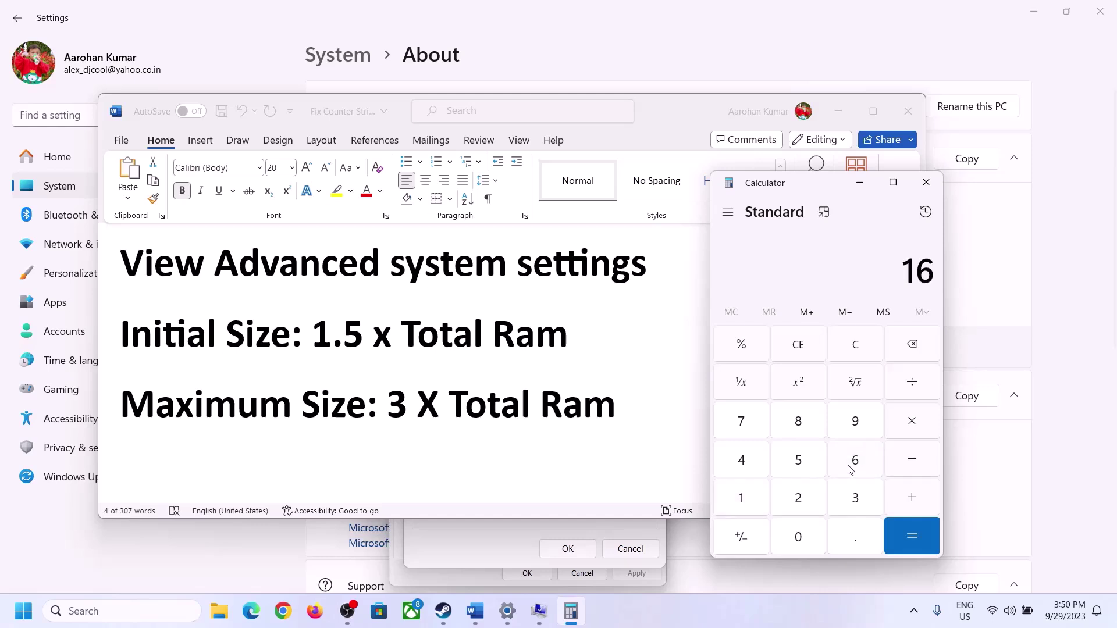
left_click(858, 356)
Step: Convert the installed RAM to megabytes in Calculator by computing 16 × 1024
left_click(747, 498)
left_click(838, 469)
left_click(913, 428)
left_click(740, 503)
left_click(799, 530)
left_click(802, 501)
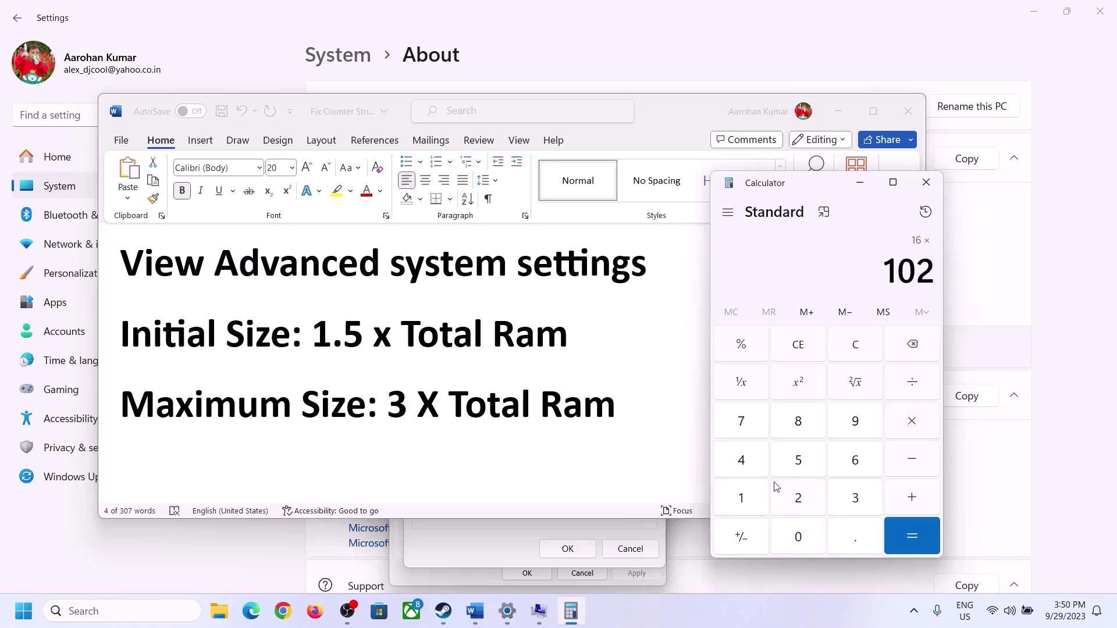
left_click(750, 469)
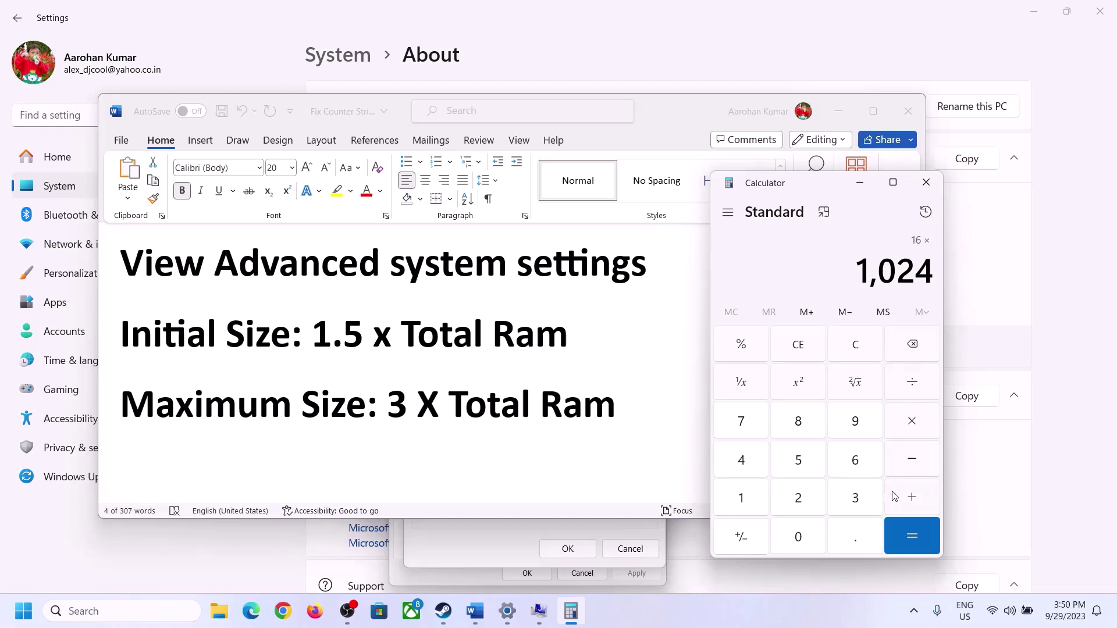
left_click(911, 537)
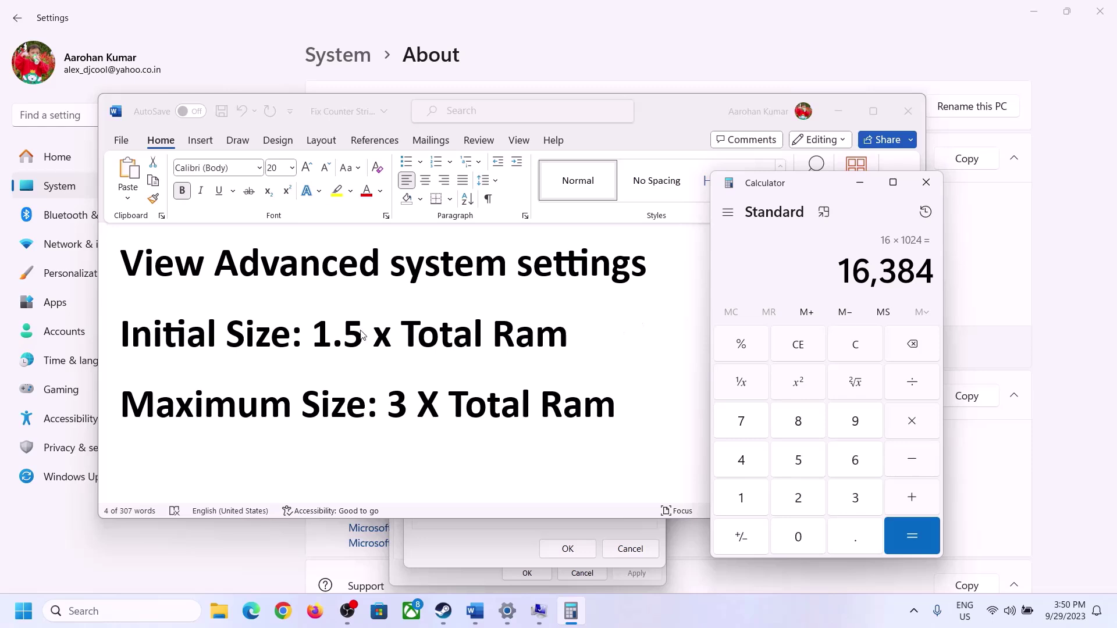
Step: Multiply the RAM in megabytes by 1.5 to get the initial paging file size
left_click(914, 428)
left_click(755, 501)
left_click(853, 544)
left_click(804, 464)
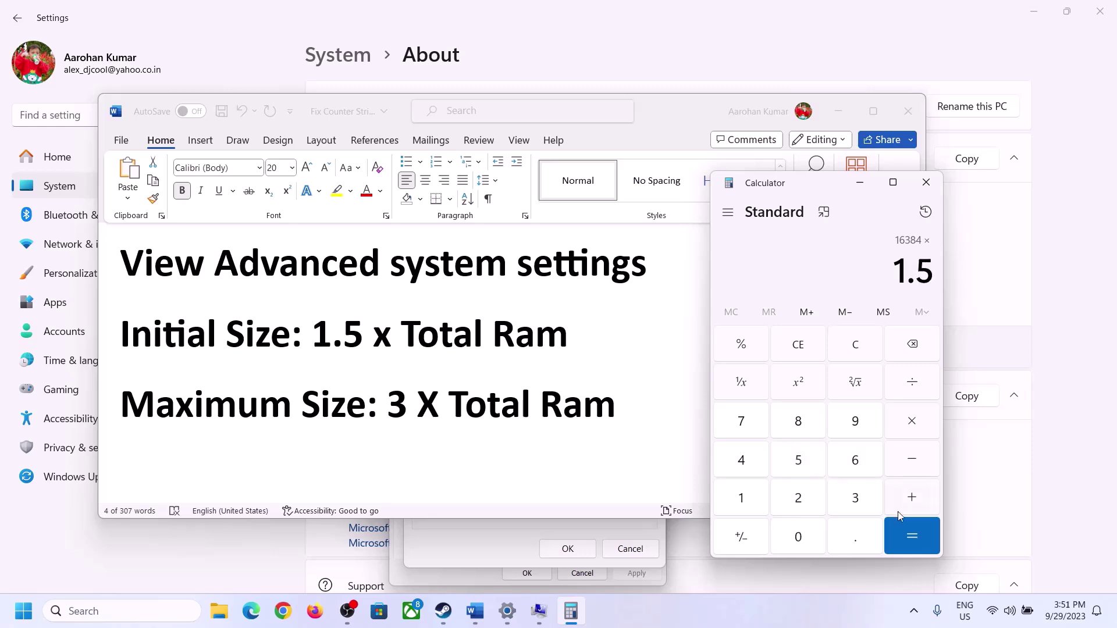
left_click(911, 530)
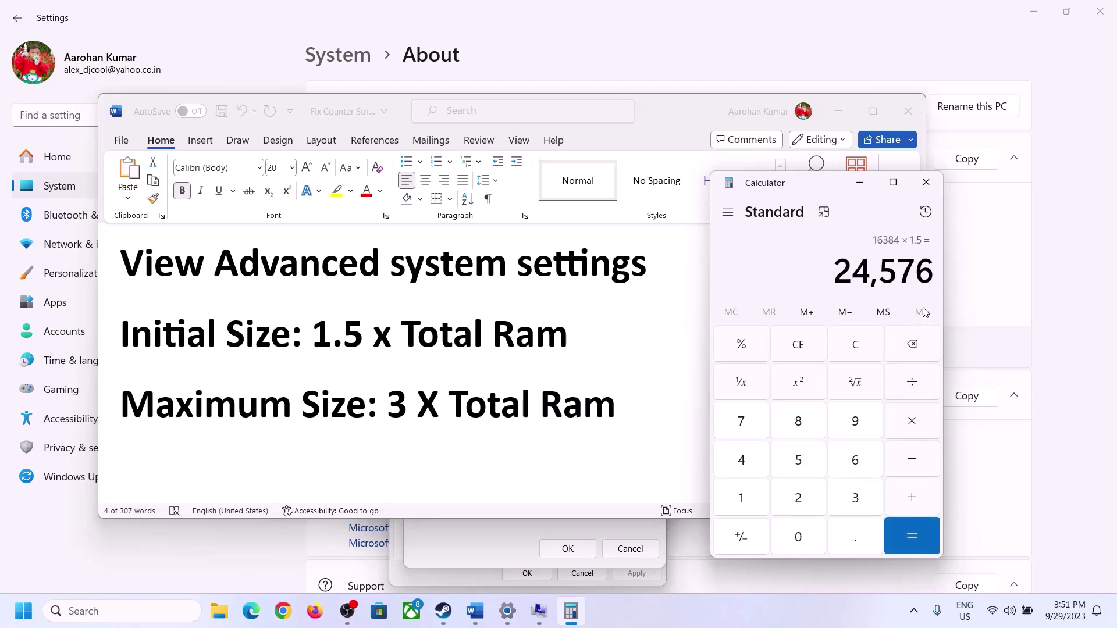
Step: Set the initial paging file size for drive C to 24576 MB and activate the maximum size entry
left_click(493, 542)
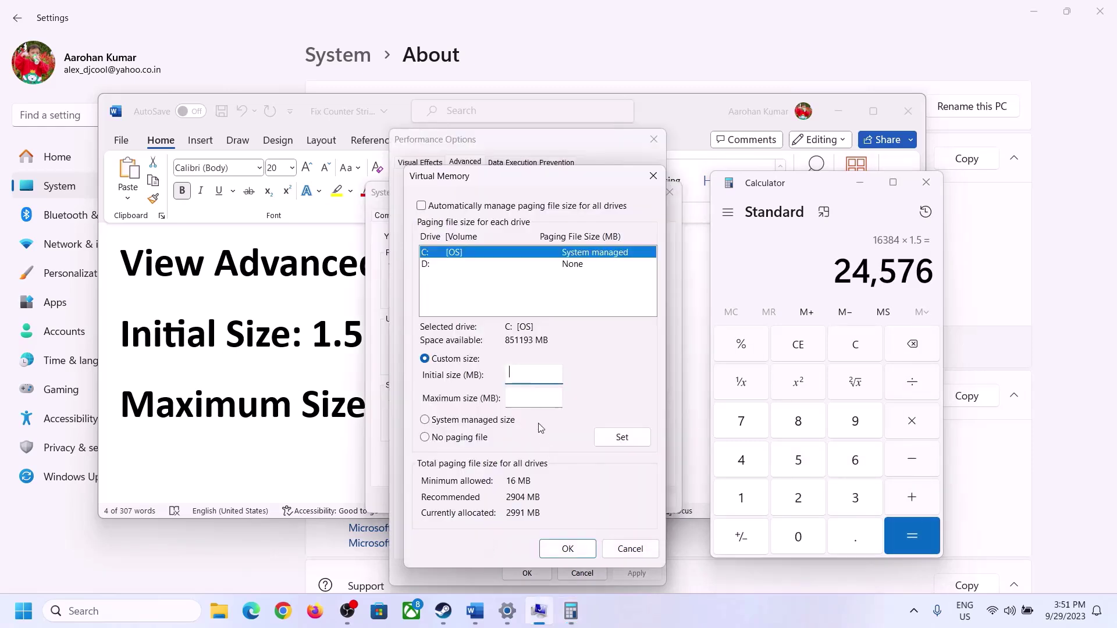
type("24576")
left_click(559, 397)
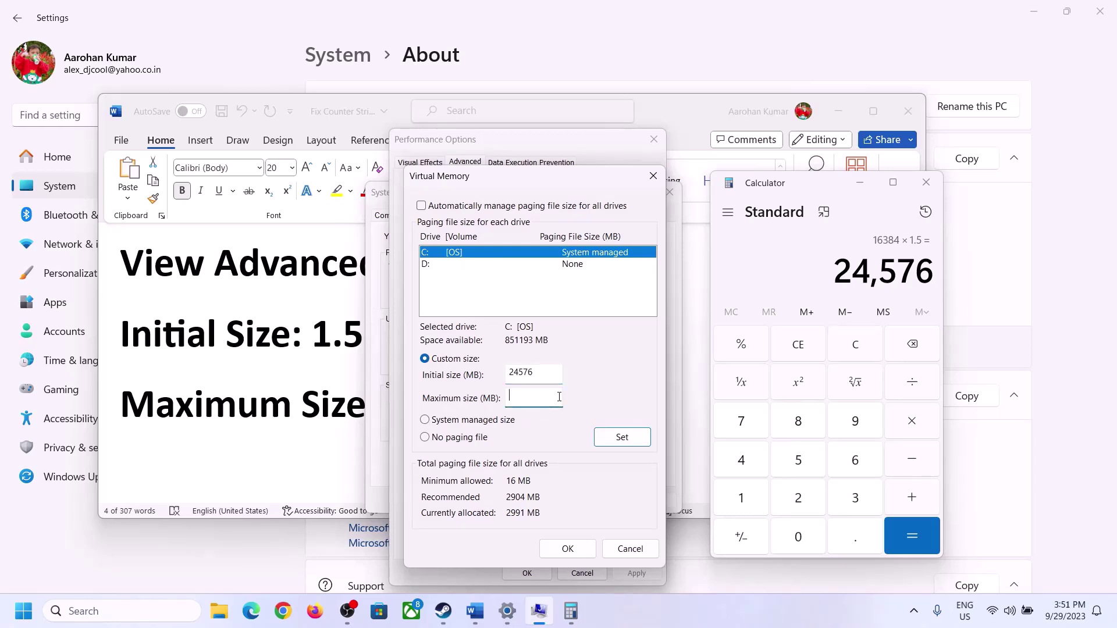
Step: Check the maximum size formula in the Word document and the installed RAM in Settings, clearing the previous calculation
left_click(321, 412)
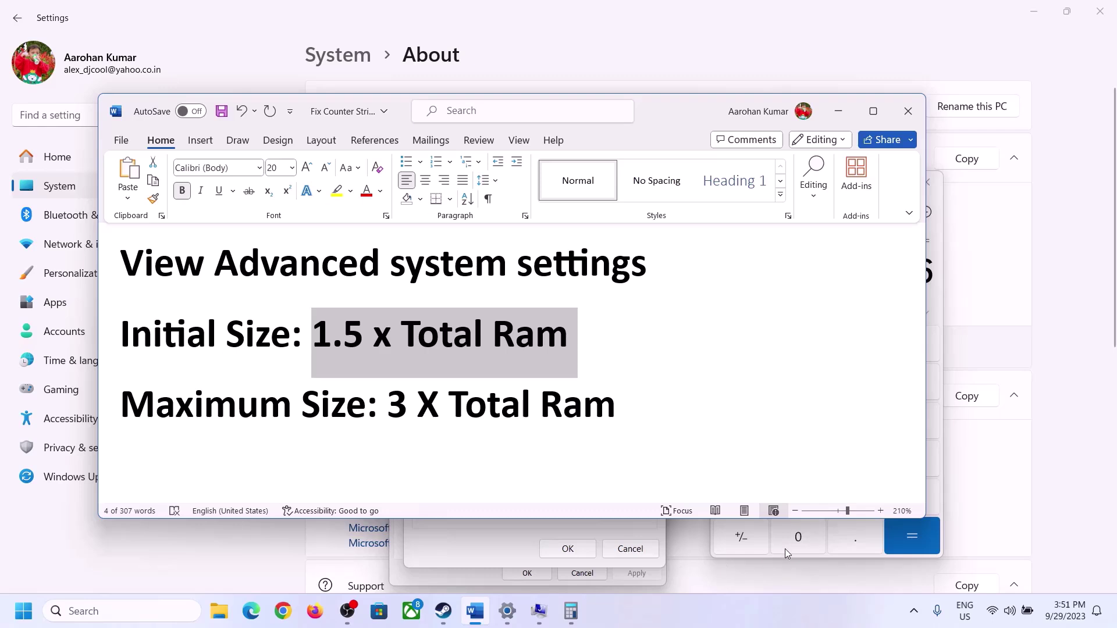
left_click(938, 302)
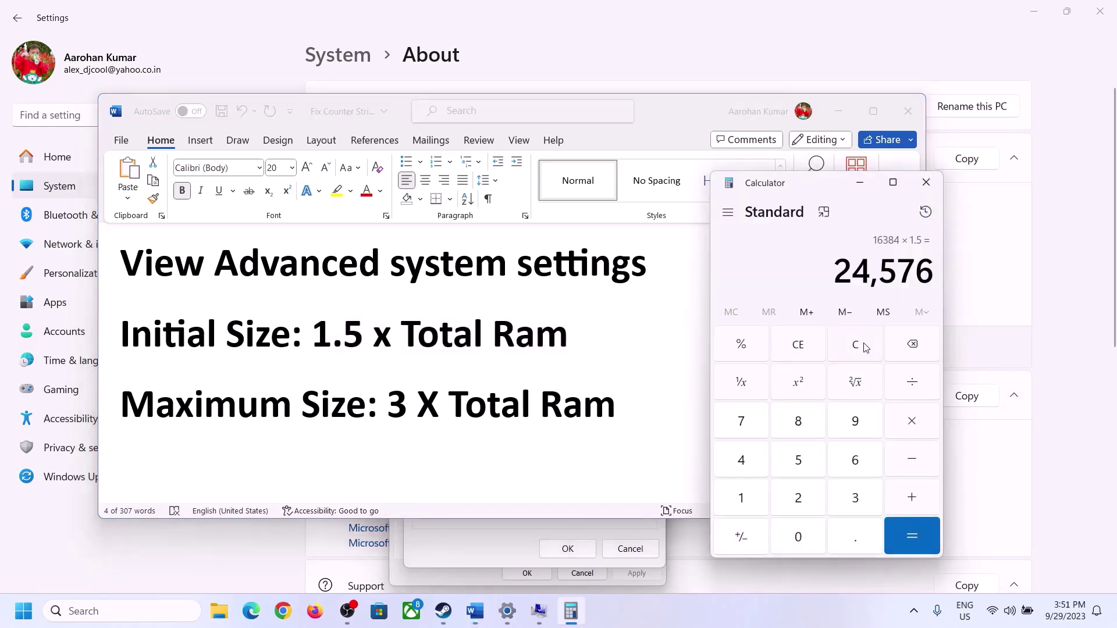
left_click(865, 344)
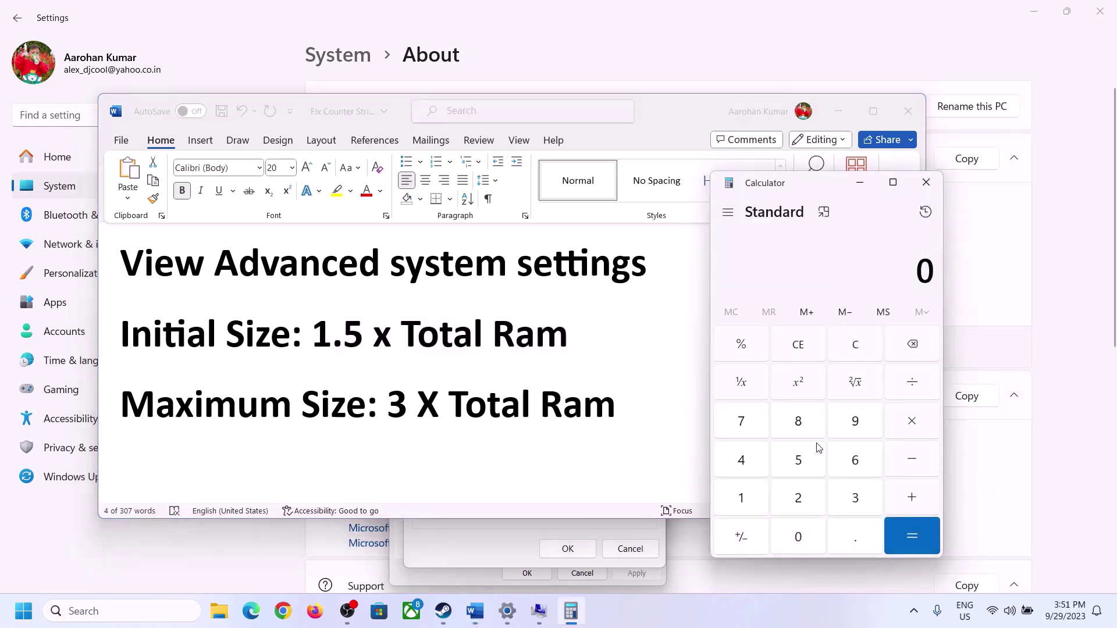
left_click(507, 611)
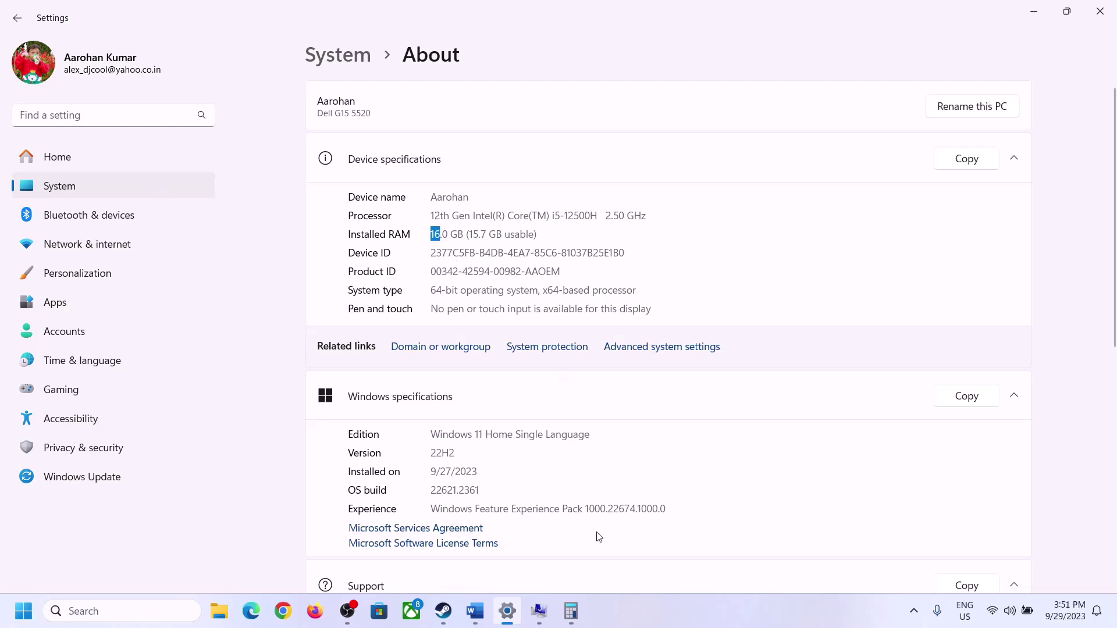
left_click(571, 610)
Step: Compute 16 × 1024 again in Calculator as the base for the maximum paging file size
left_click(754, 493)
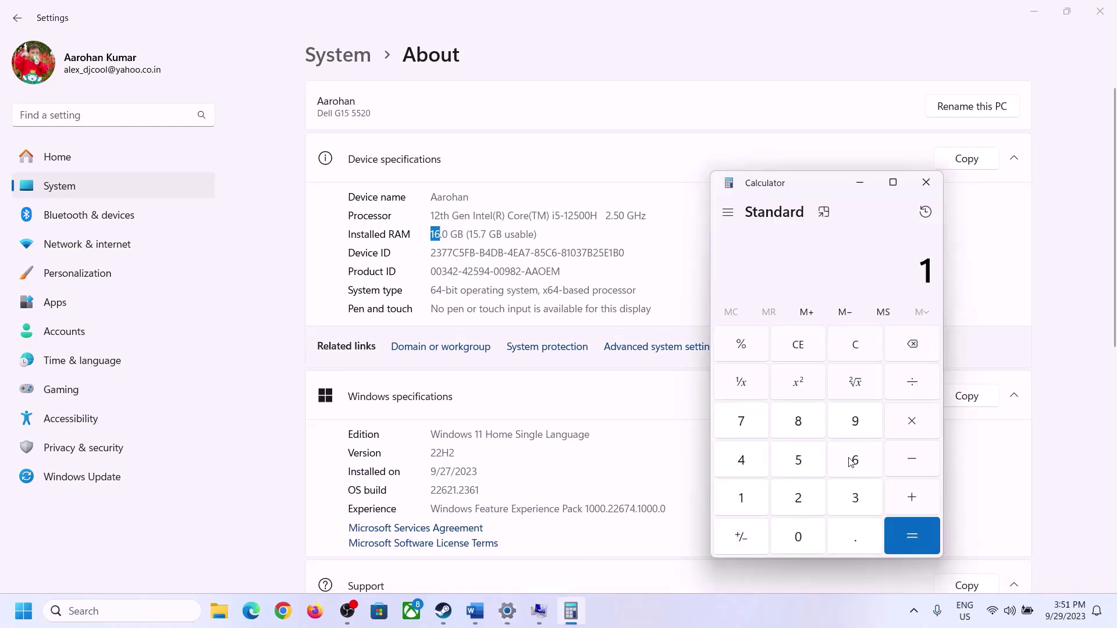
left_click(853, 462)
left_click(910, 423)
left_click(748, 494)
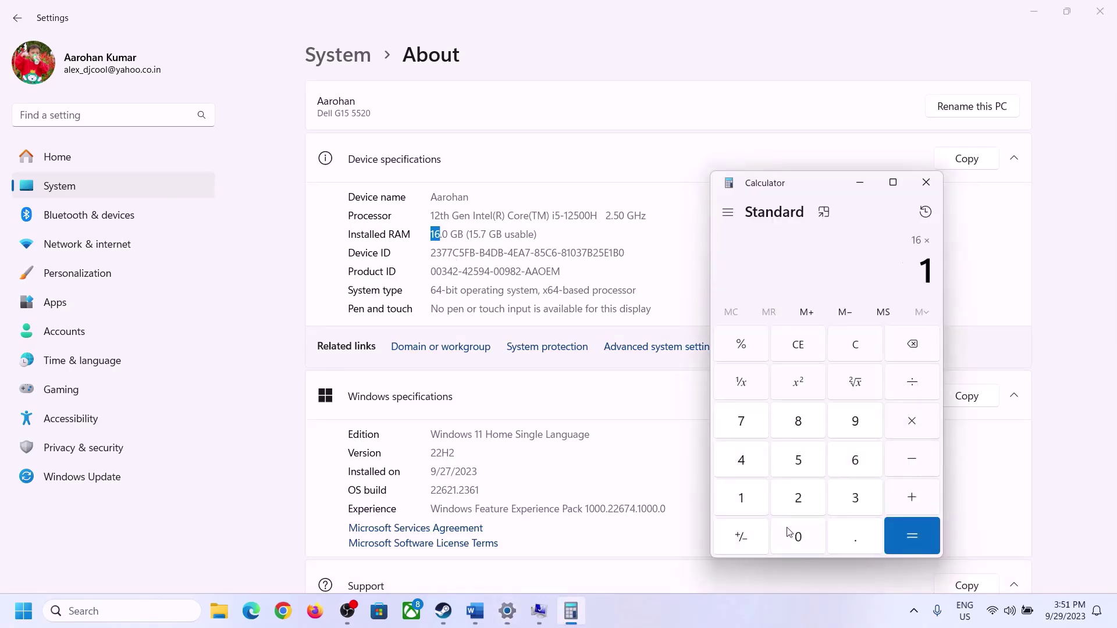
left_click(791, 530)
left_click(798, 496)
left_click(742, 461)
left_click(897, 540)
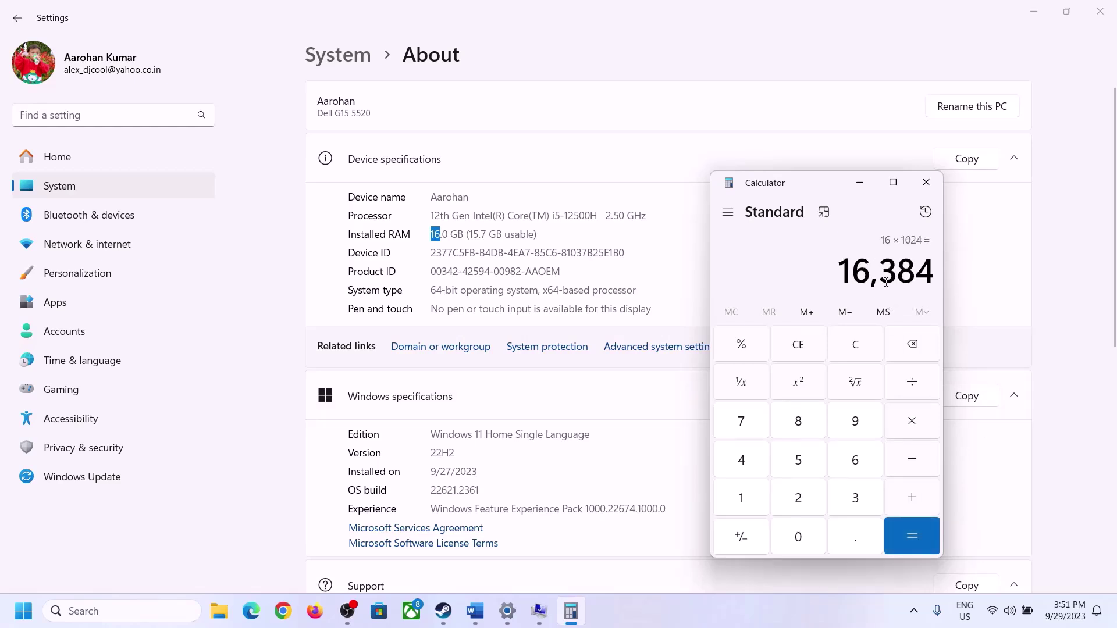
Step: Recheck the maximum size formula in the Word document and multiply the RAM in megabytes by 3
left_click(472, 615)
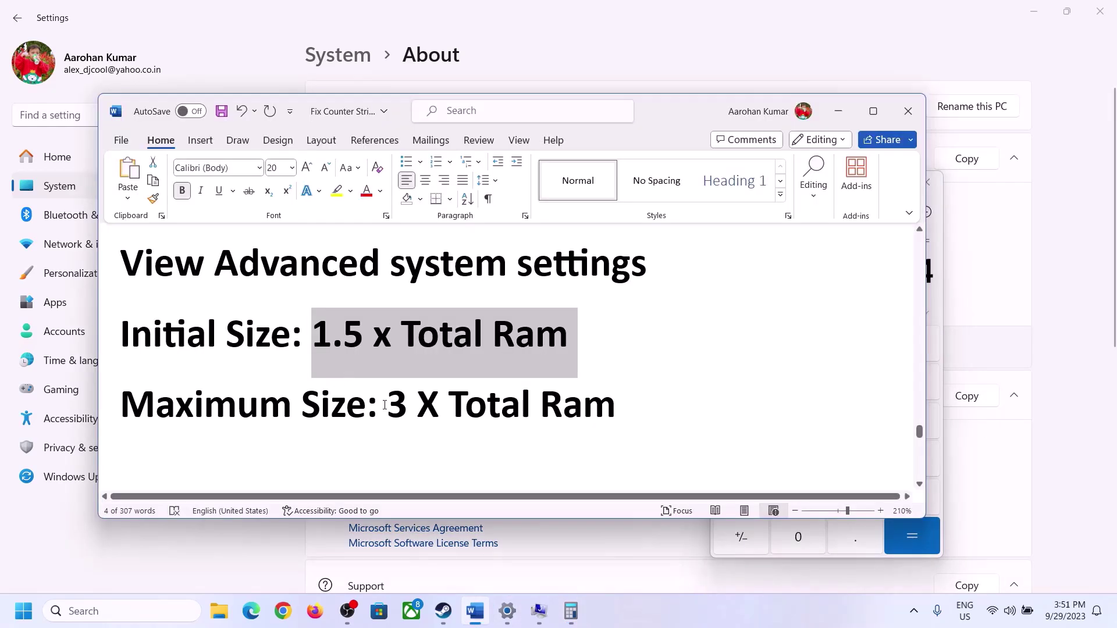
left_click(571, 611)
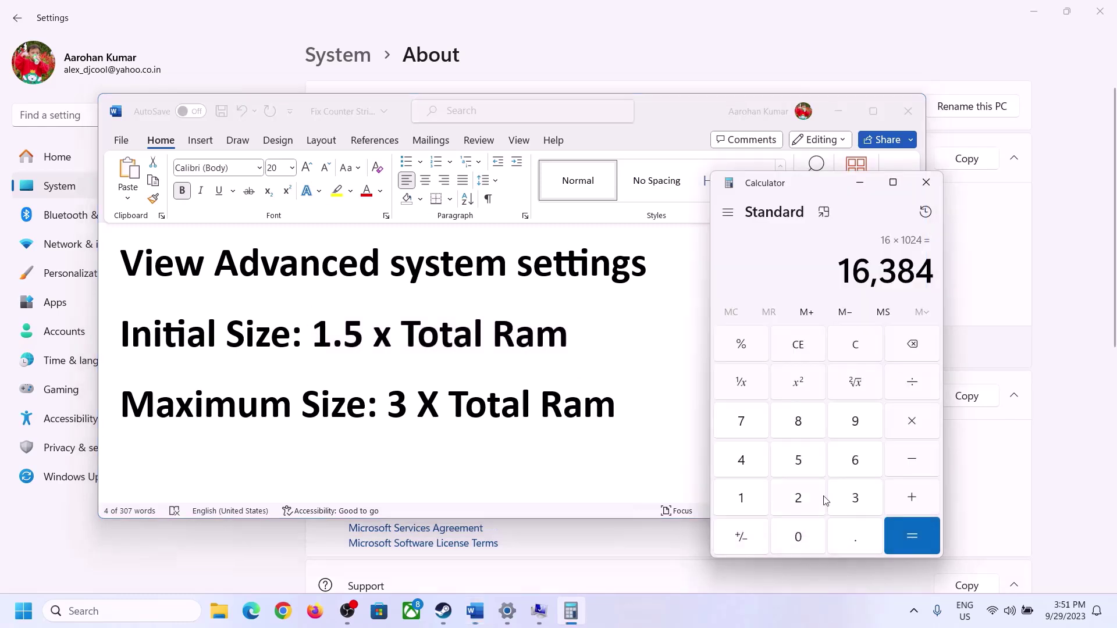
left_click(912, 424)
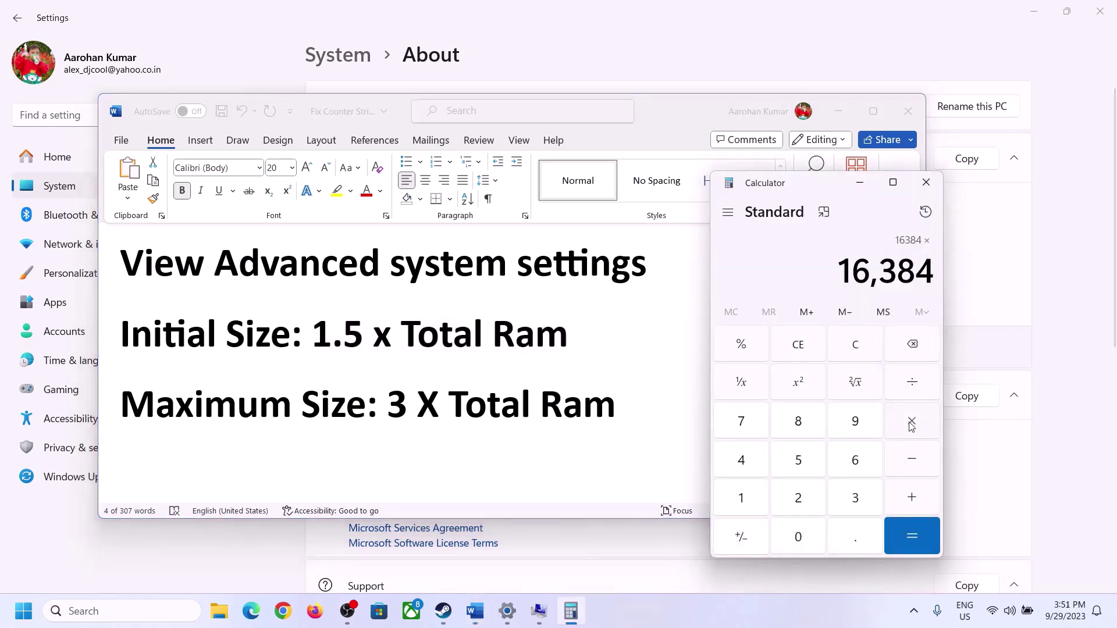
left_click(840, 502)
left_click(921, 533)
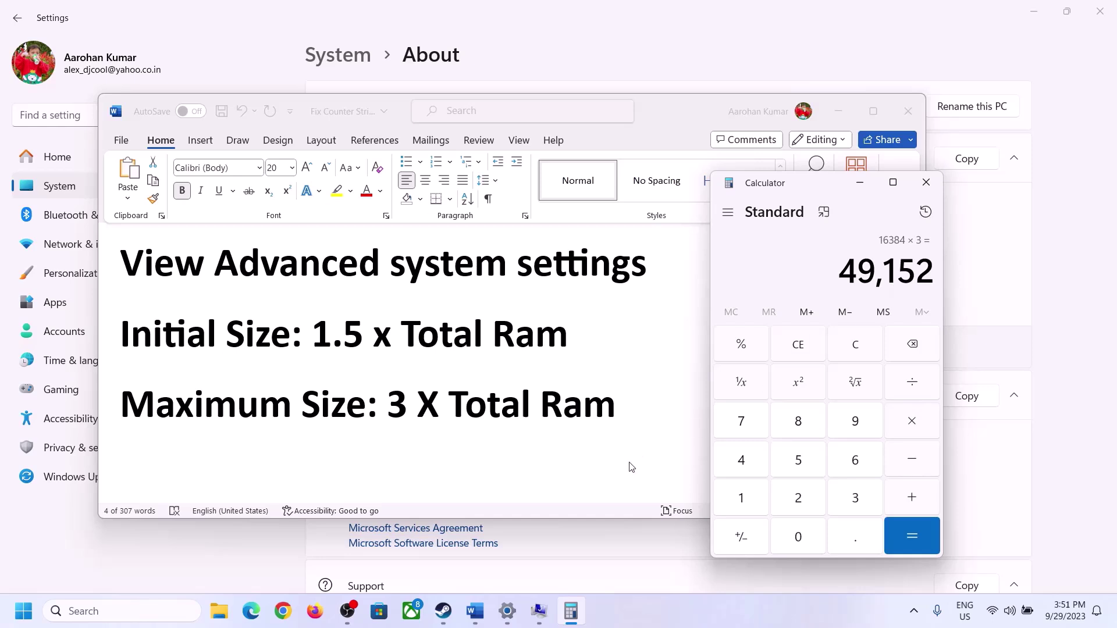
Step: Set drive C's maximum paging file size to 49152 MB and confirm the custom virtual memory range
left_click(539, 611)
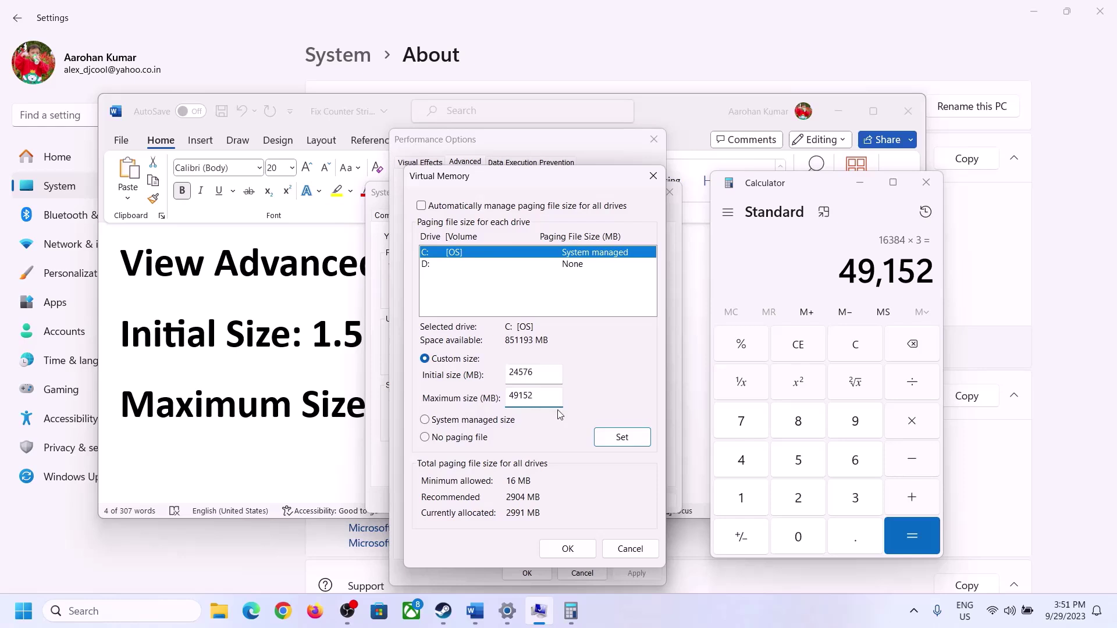
left_click(622, 439)
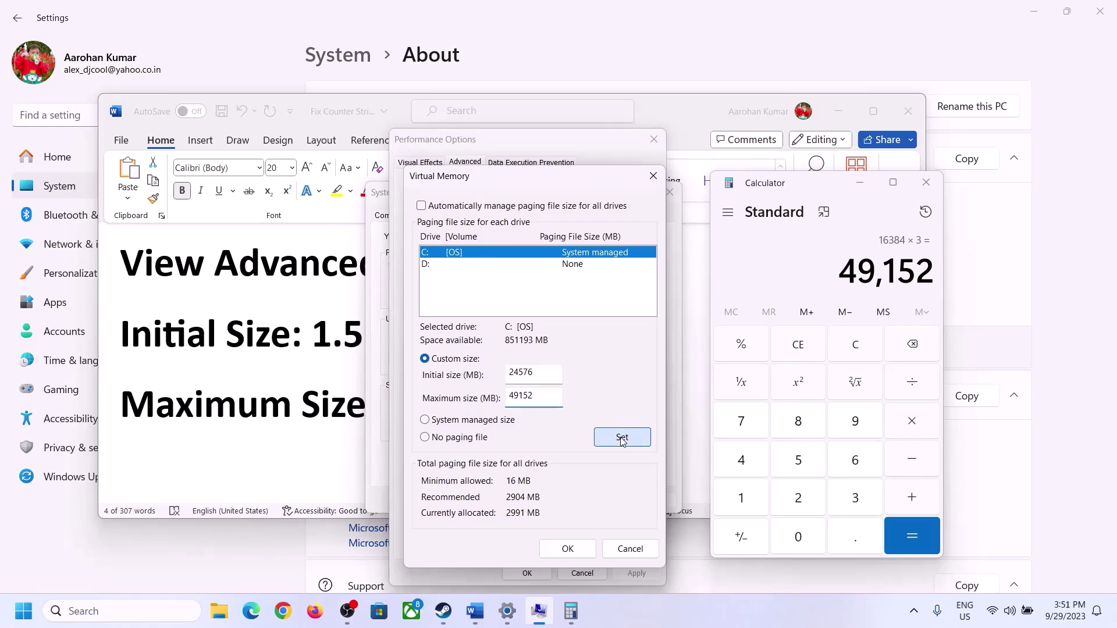
left_click(568, 550)
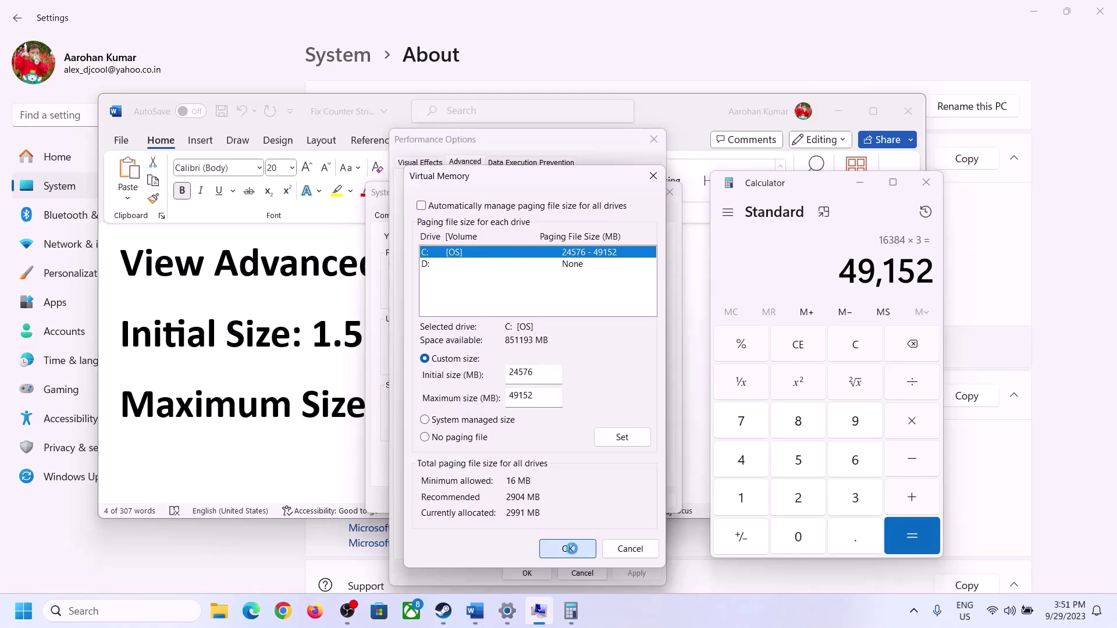
left_click(692, 358)
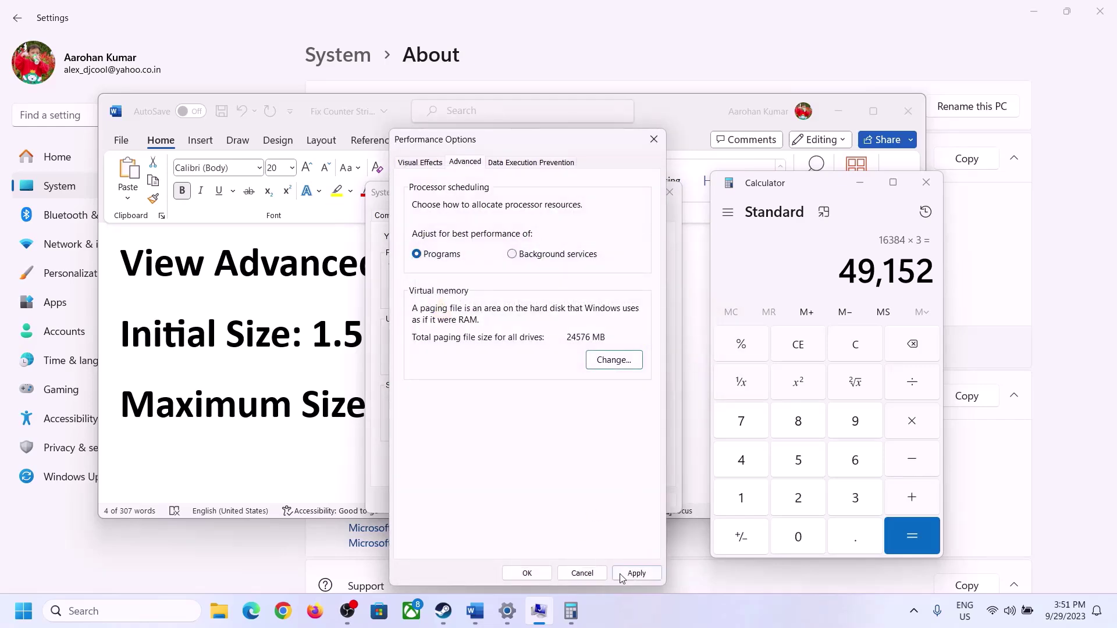
Step: Apply the performance options, close System Properties with the changes saved, and dismiss the restart request
left_click(631, 573)
left_click(528, 573)
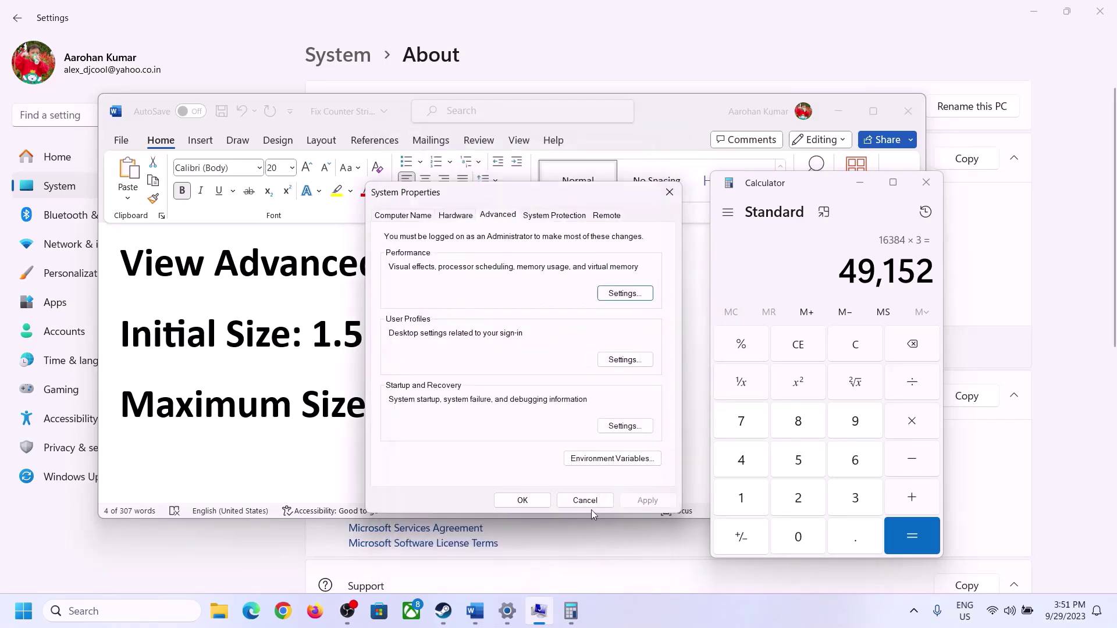
left_click(527, 498)
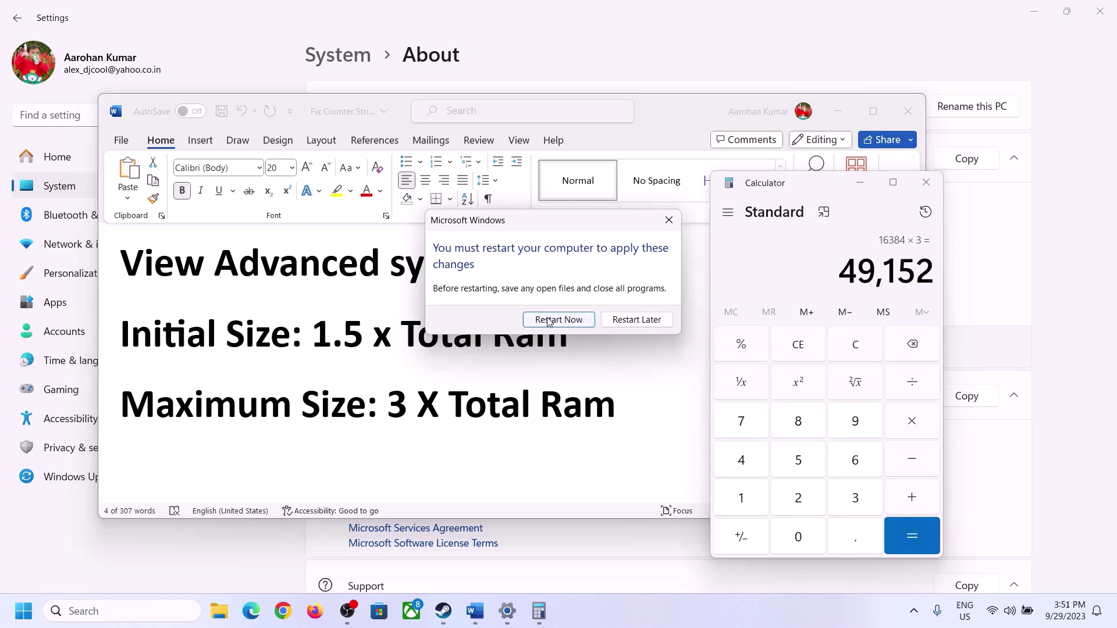
left_click(669, 219)
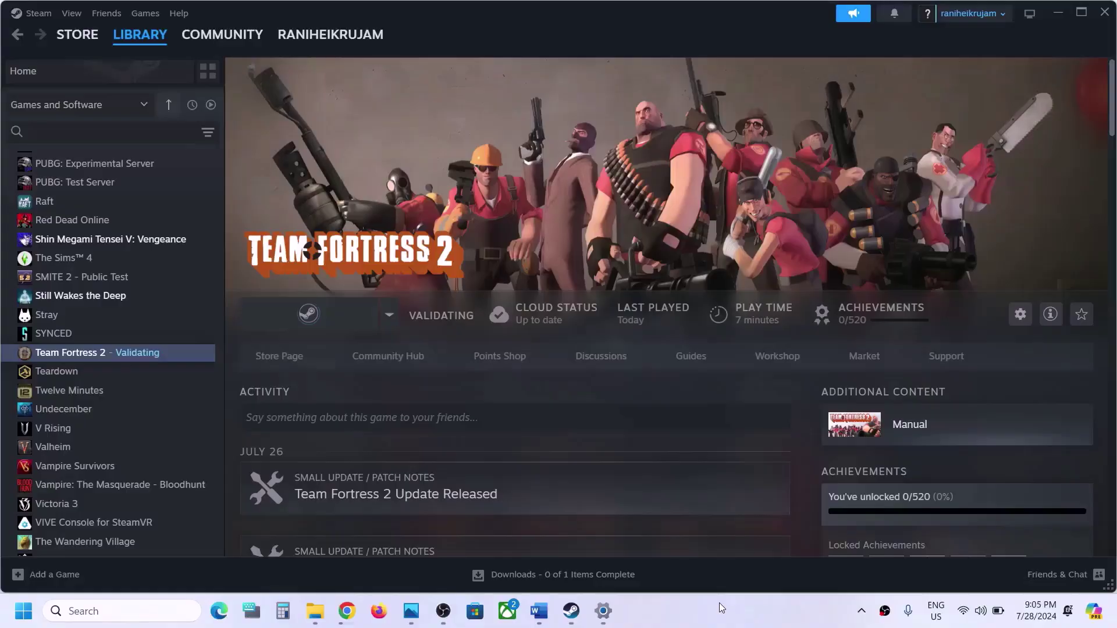
Step: Review Step 10 in the Word document, highlighting the instructions on unplugging external devices, USB adapters and controllers and disabling the overlay
left_click(539, 610)
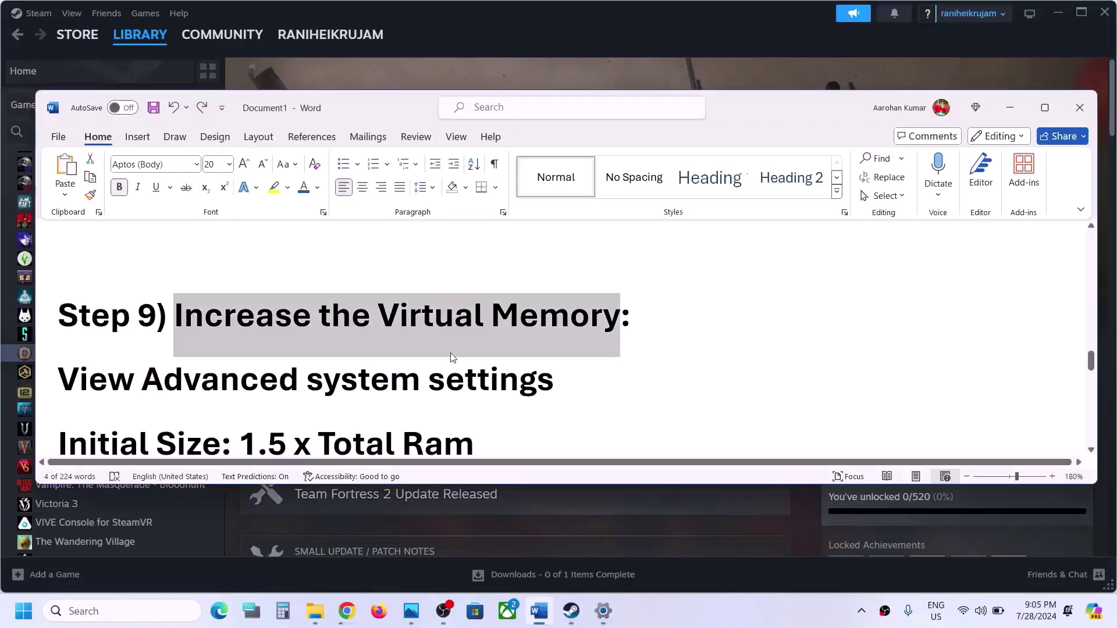
scroll(451, 353, "down", 5)
scroll(451, 353, "down", 1)
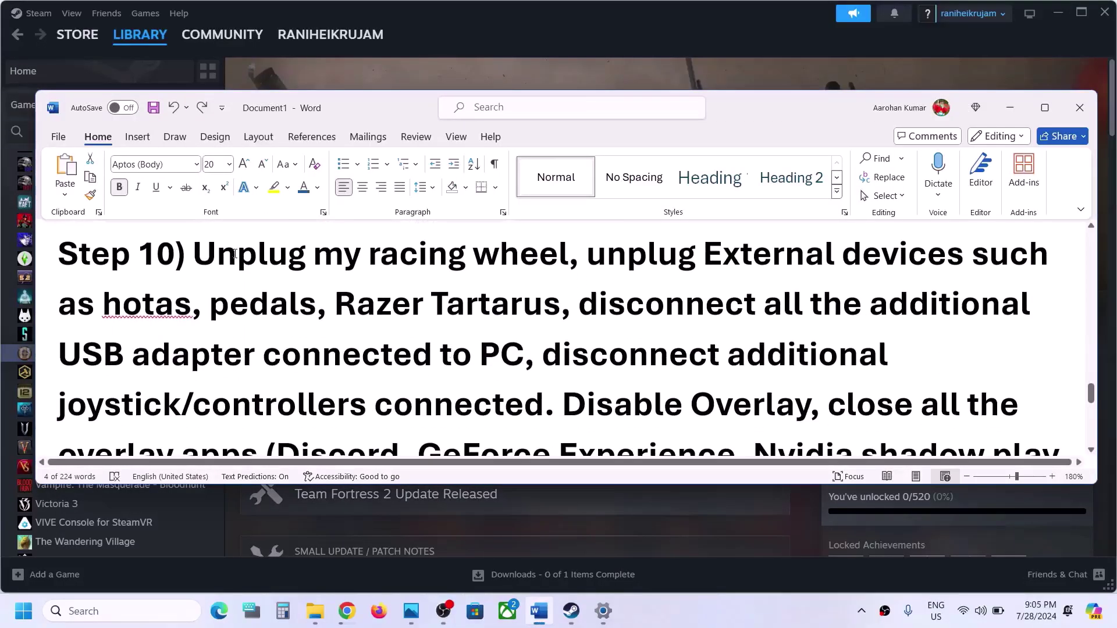
left_click_drag(198, 253, 367, 256)
left_click_drag(455, 335, 525, 356)
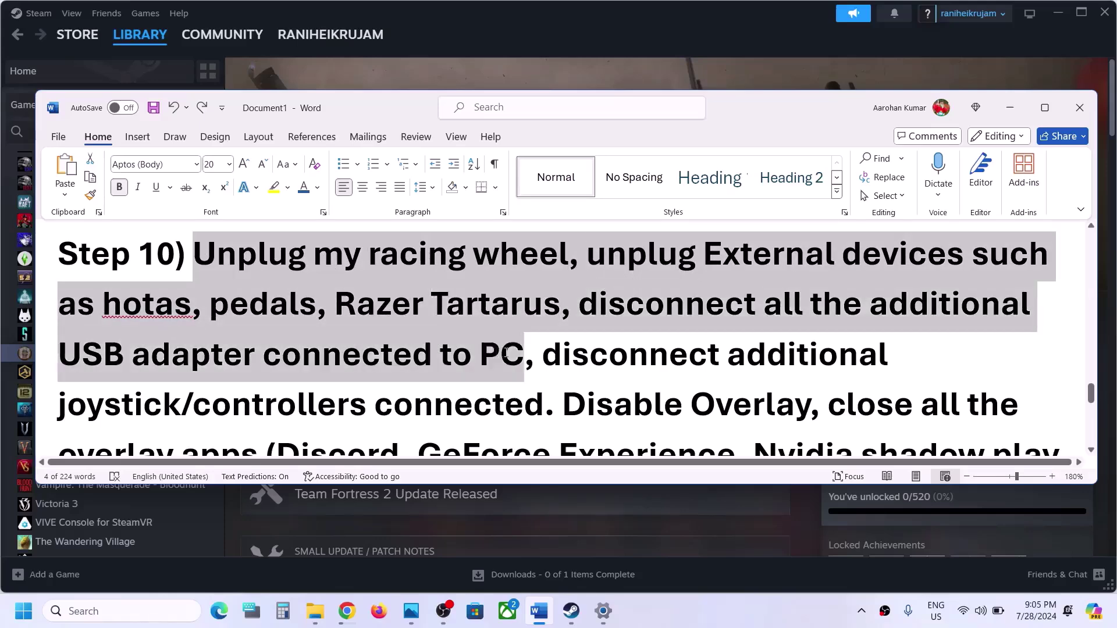
left_click(1044, 107)
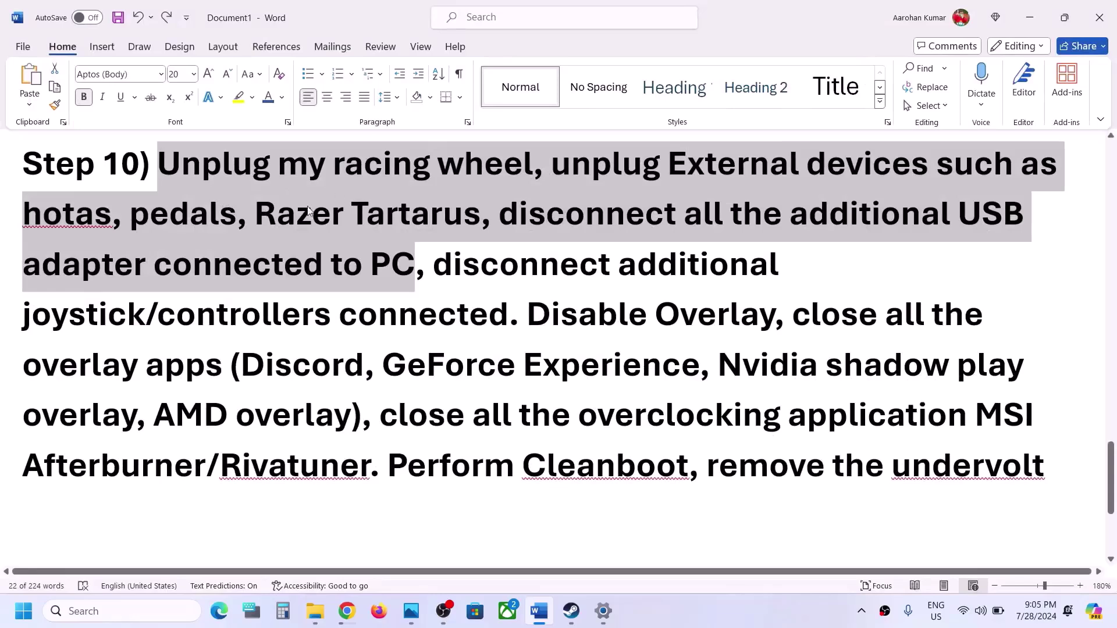
left_click_drag(435, 268, 774, 317)
Step: Switch to Steam and turn off the in-game Steam Overlay in Team Fortress 2's properties
left_click(571, 610)
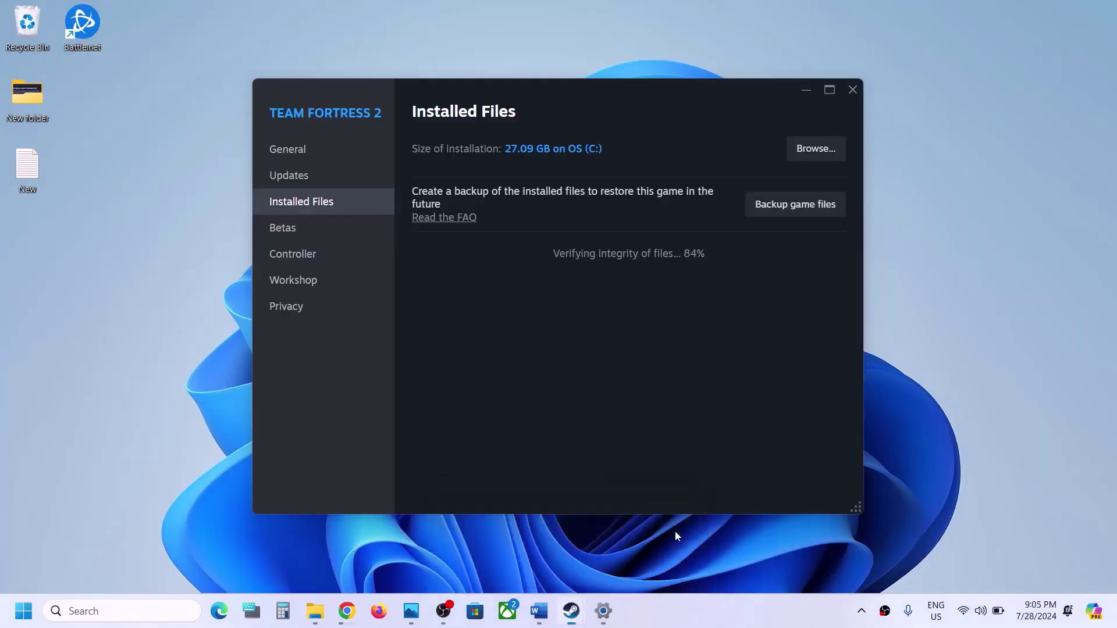
left_click(675, 532)
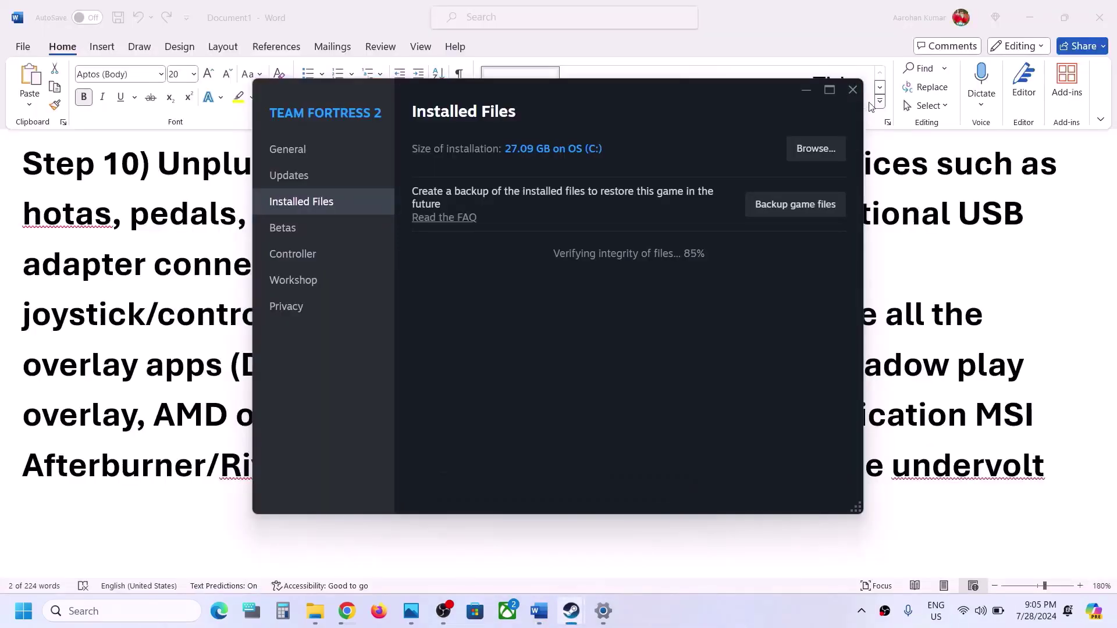
left_click(806, 92)
mouse_move(572, 611)
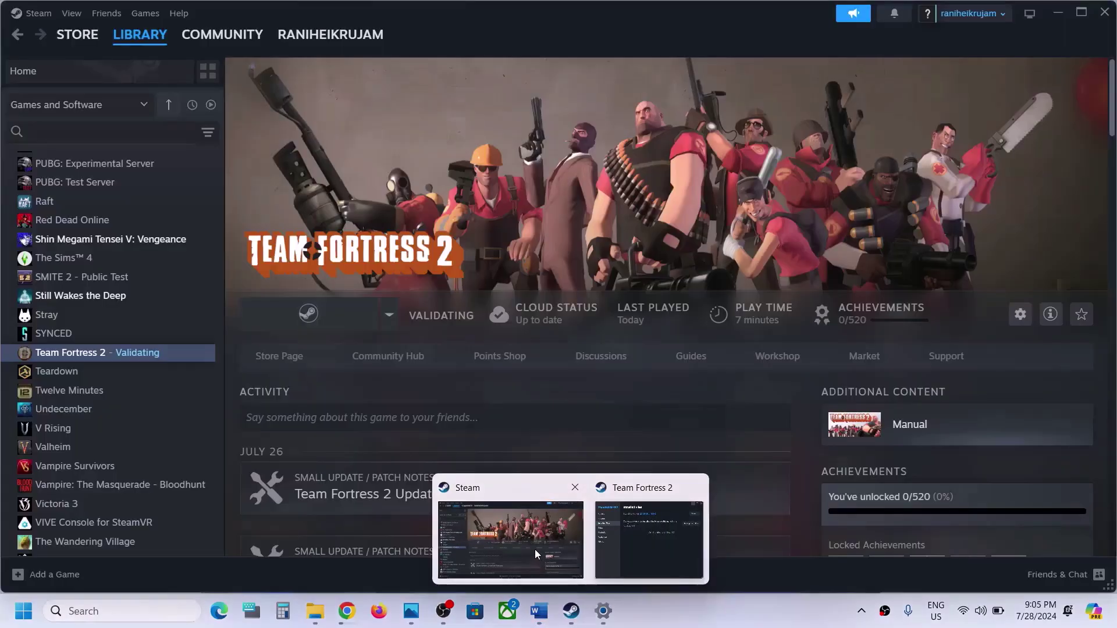
left_click(536, 549)
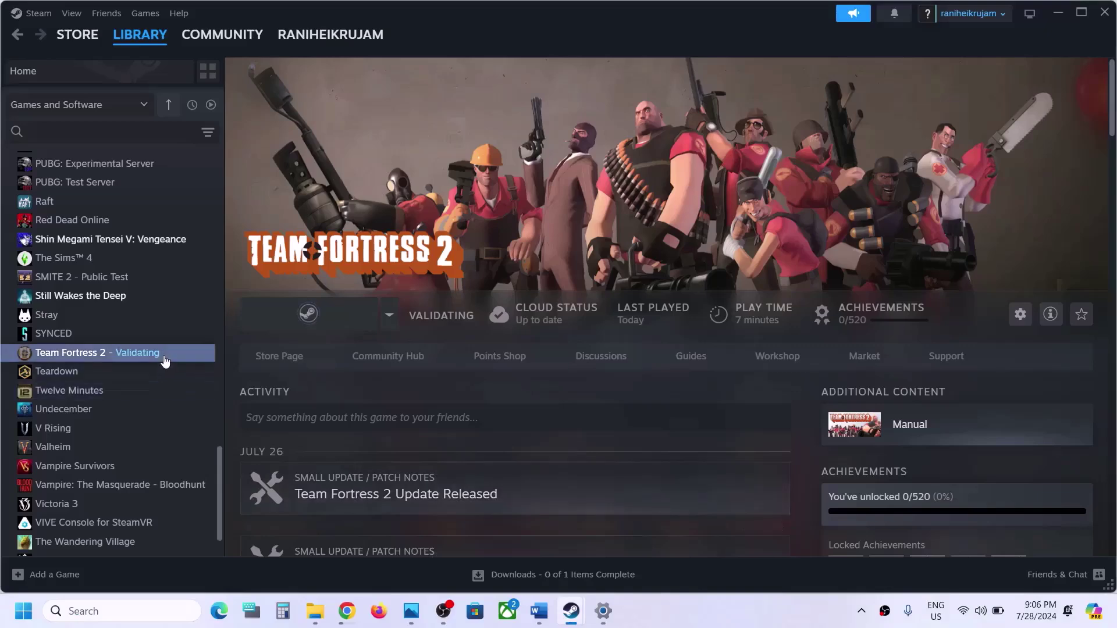
right_click(165, 361)
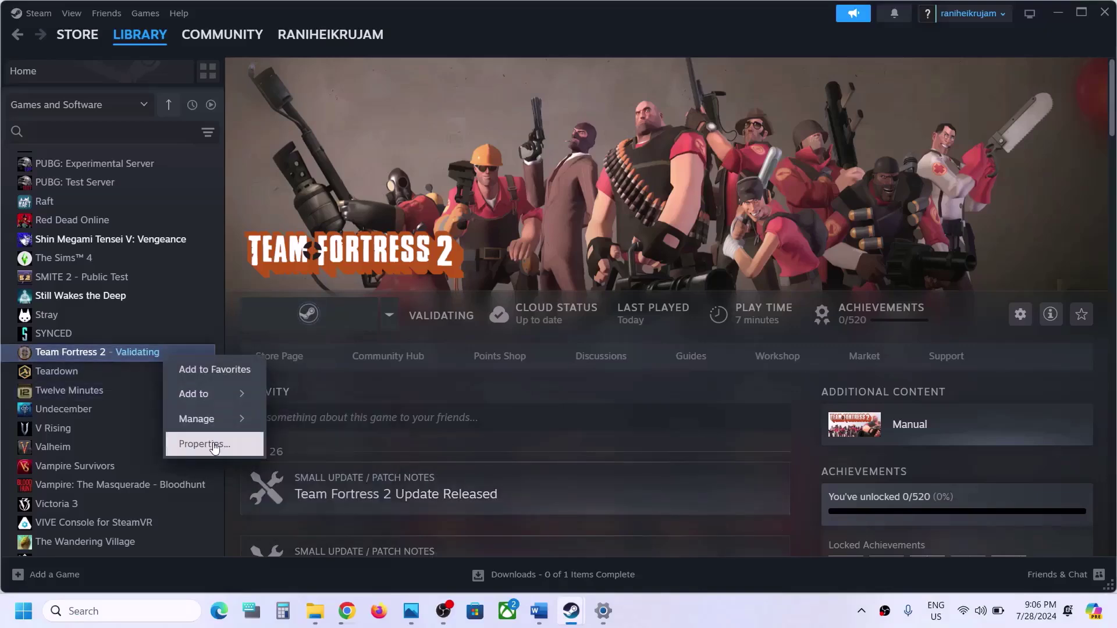
left_click(215, 445)
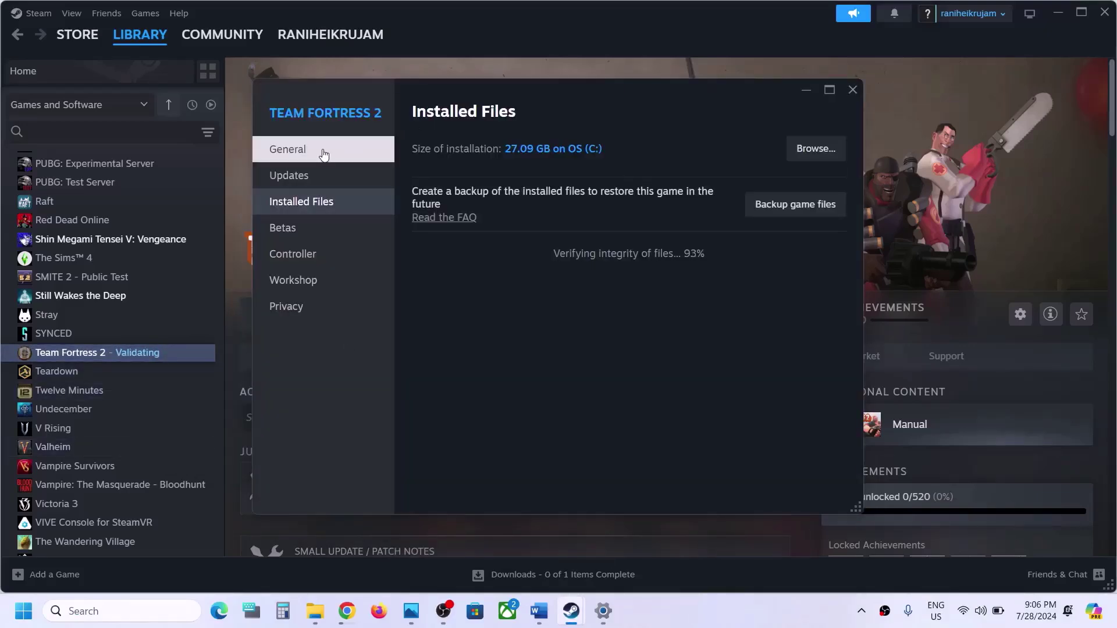
left_click(324, 155)
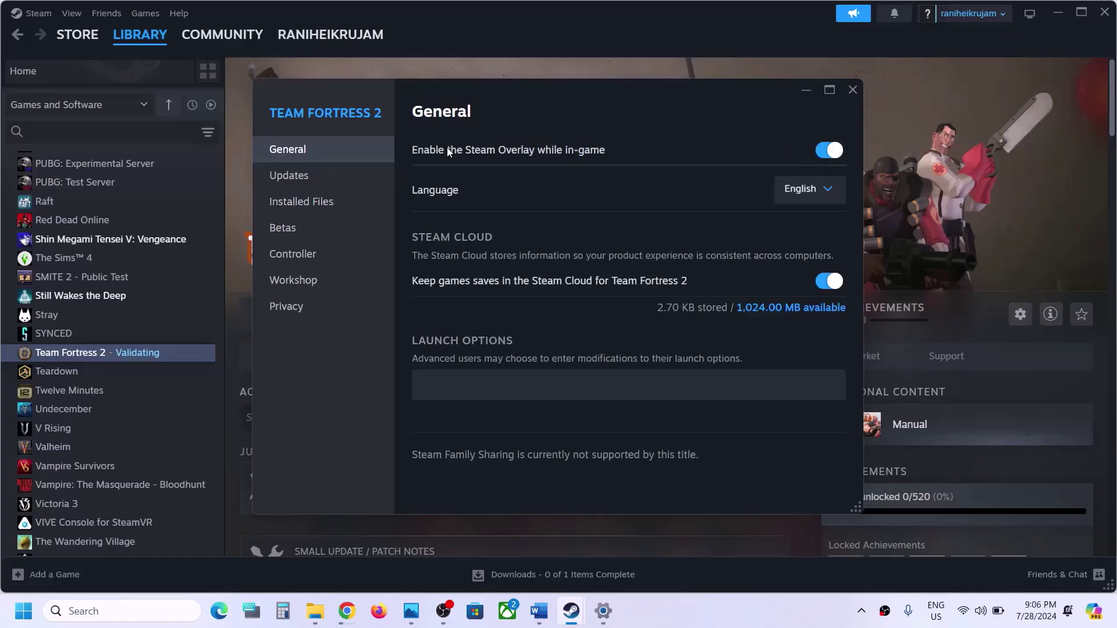
left_click(821, 150)
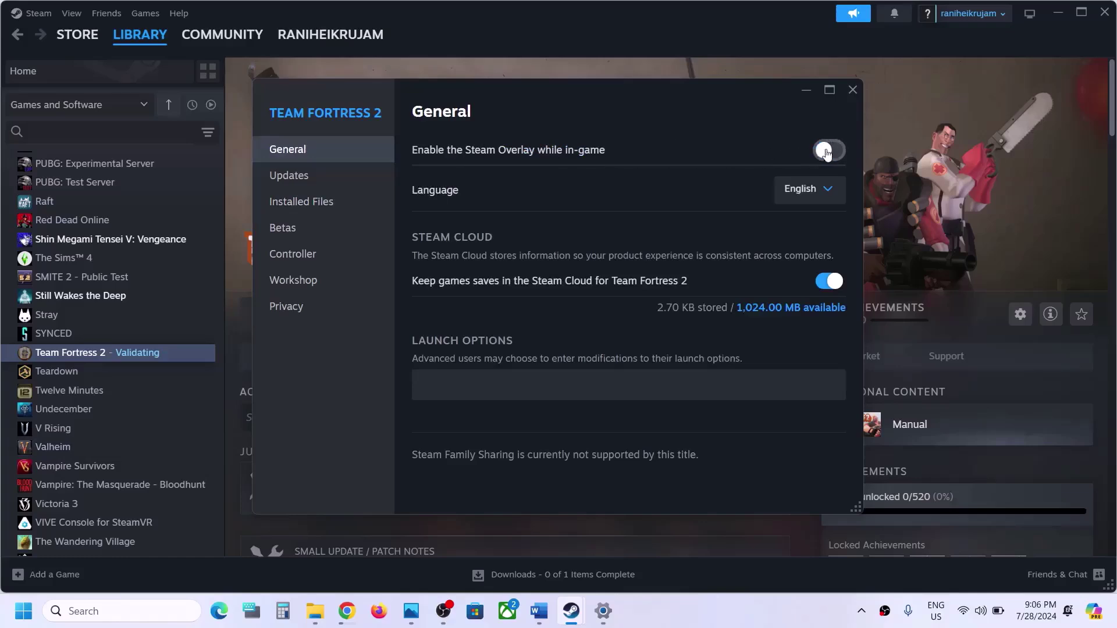
left_click(852, 89)
Step: Review the Word document's remaining Step 10 instructions on closing overlay apps, closing overclocking applications and performing a clean boot
left_click(545, 621)
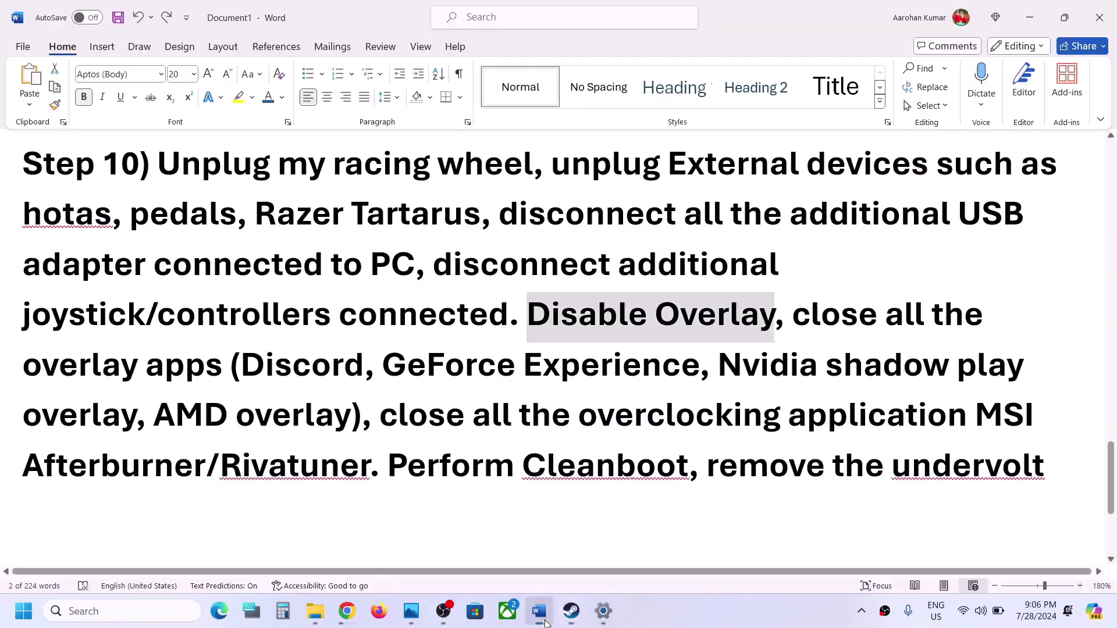
left_click_drag(794, 315, 563, 363)
left_click(261, 395)
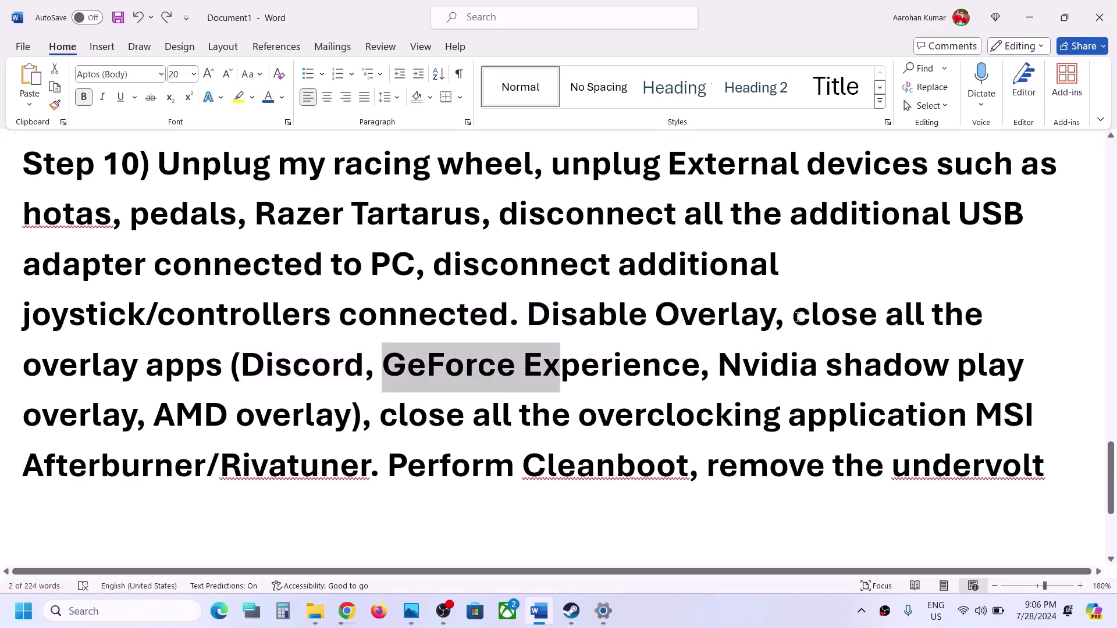
left_click_drag(793, 315, 230, 365)
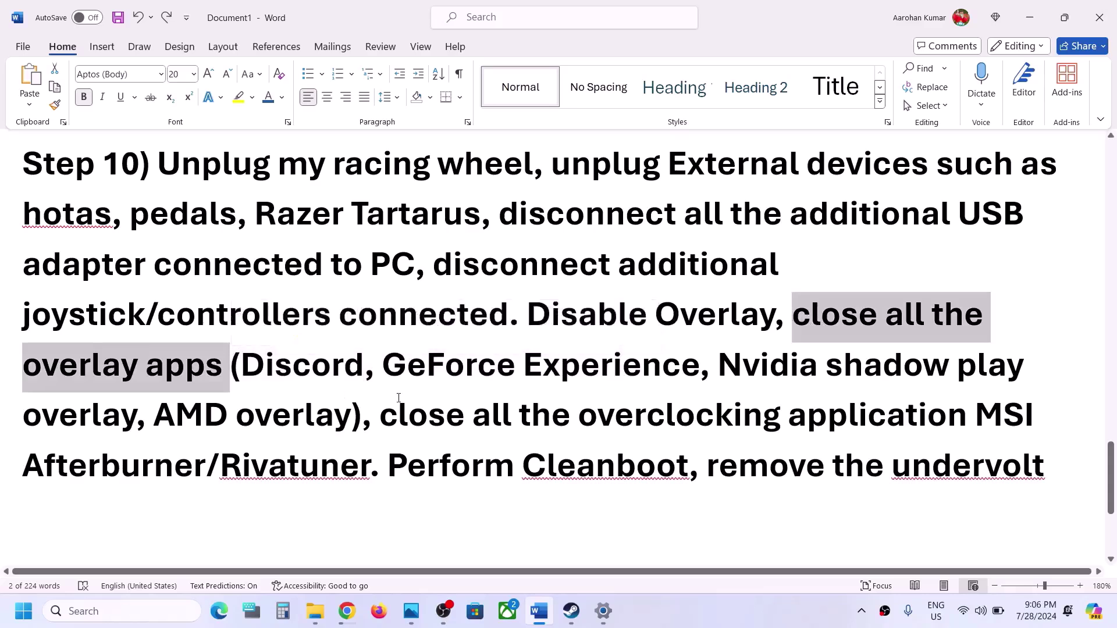
left_click_drag(384, 416, 366, 465)
left_click(360, 465)
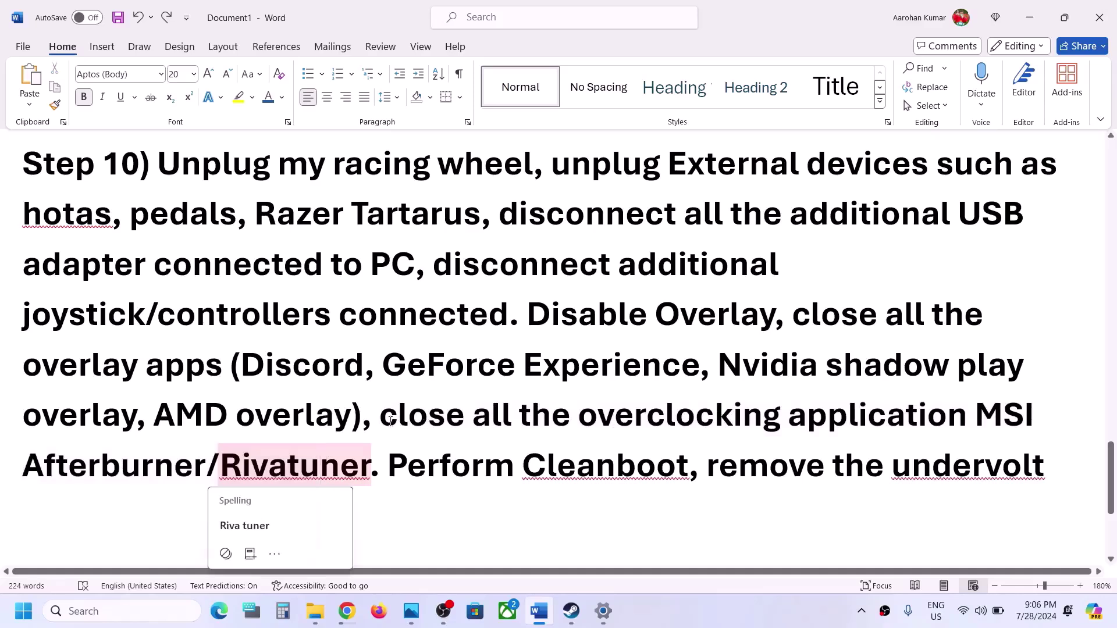
left_click_drag(390, 420, 747, 399)
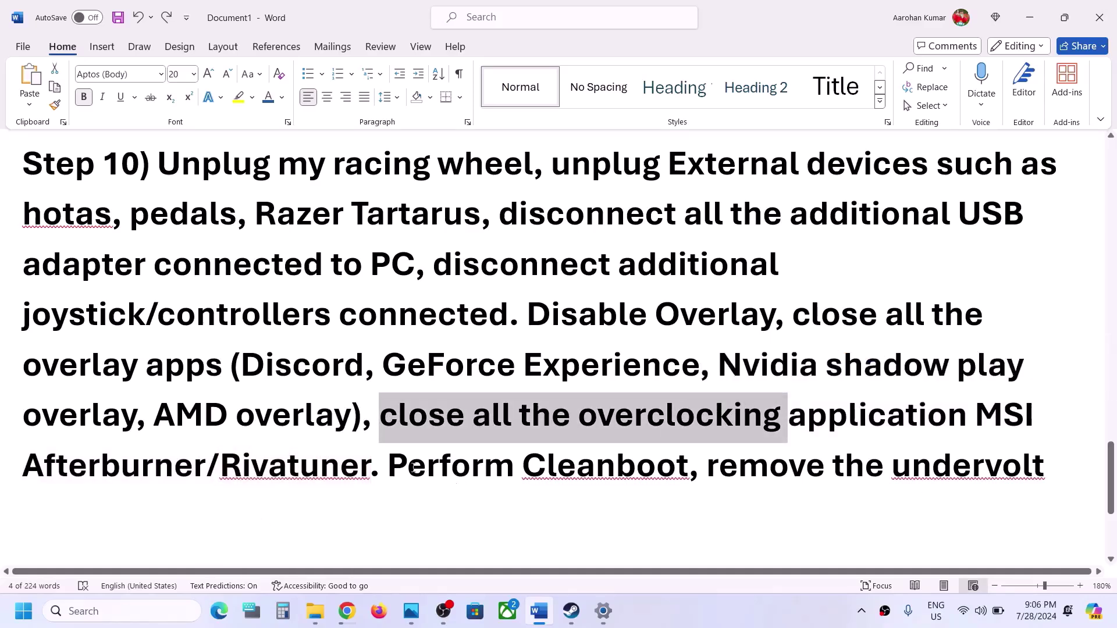
left_click_drag(412, 466, 689, 468)
Step: Search Windows for "system Configuration" to start the clean boot setup
left_click(105, 619)
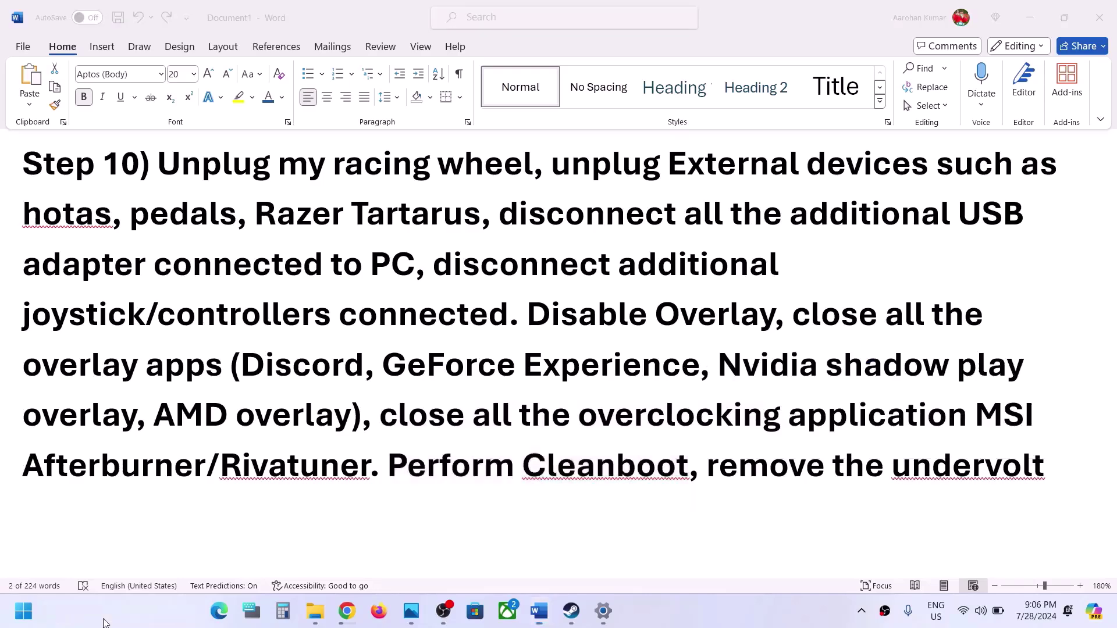
type("system")
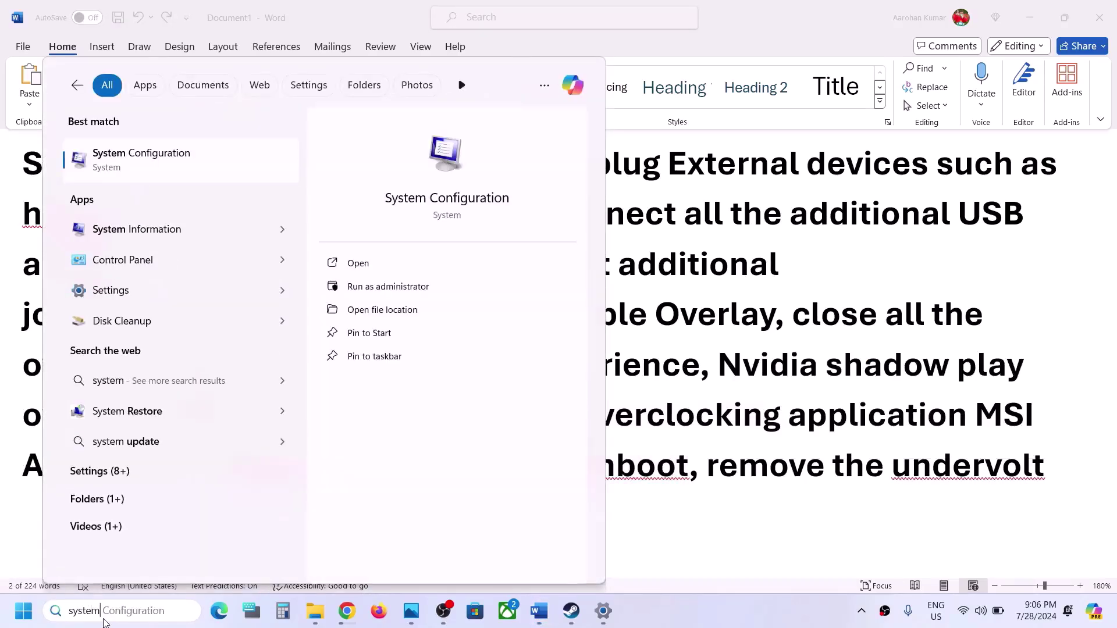
key("Right")
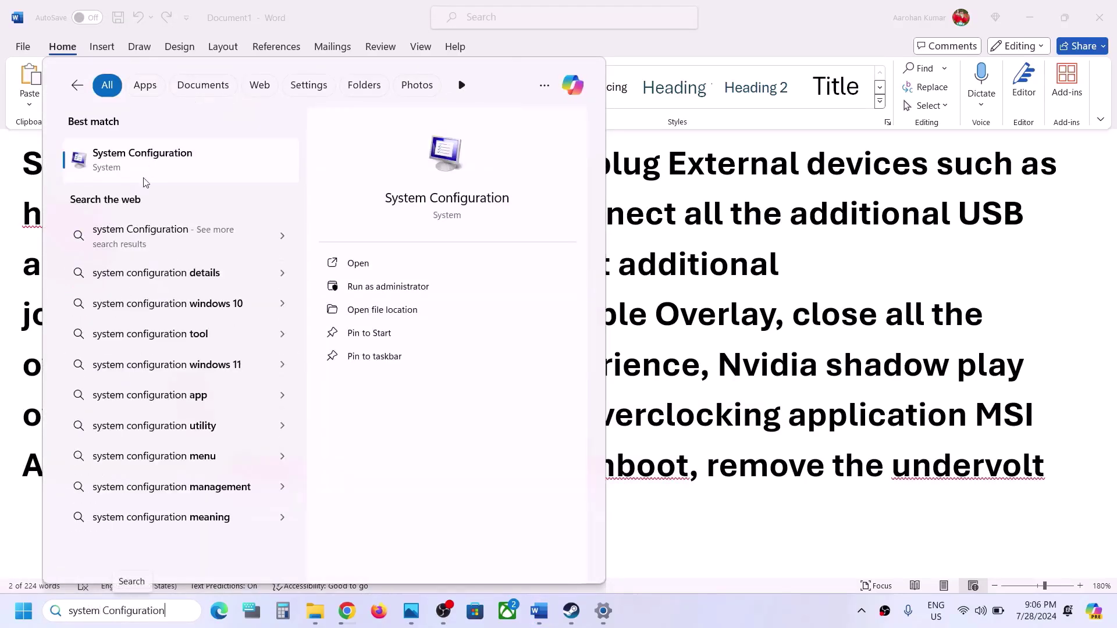